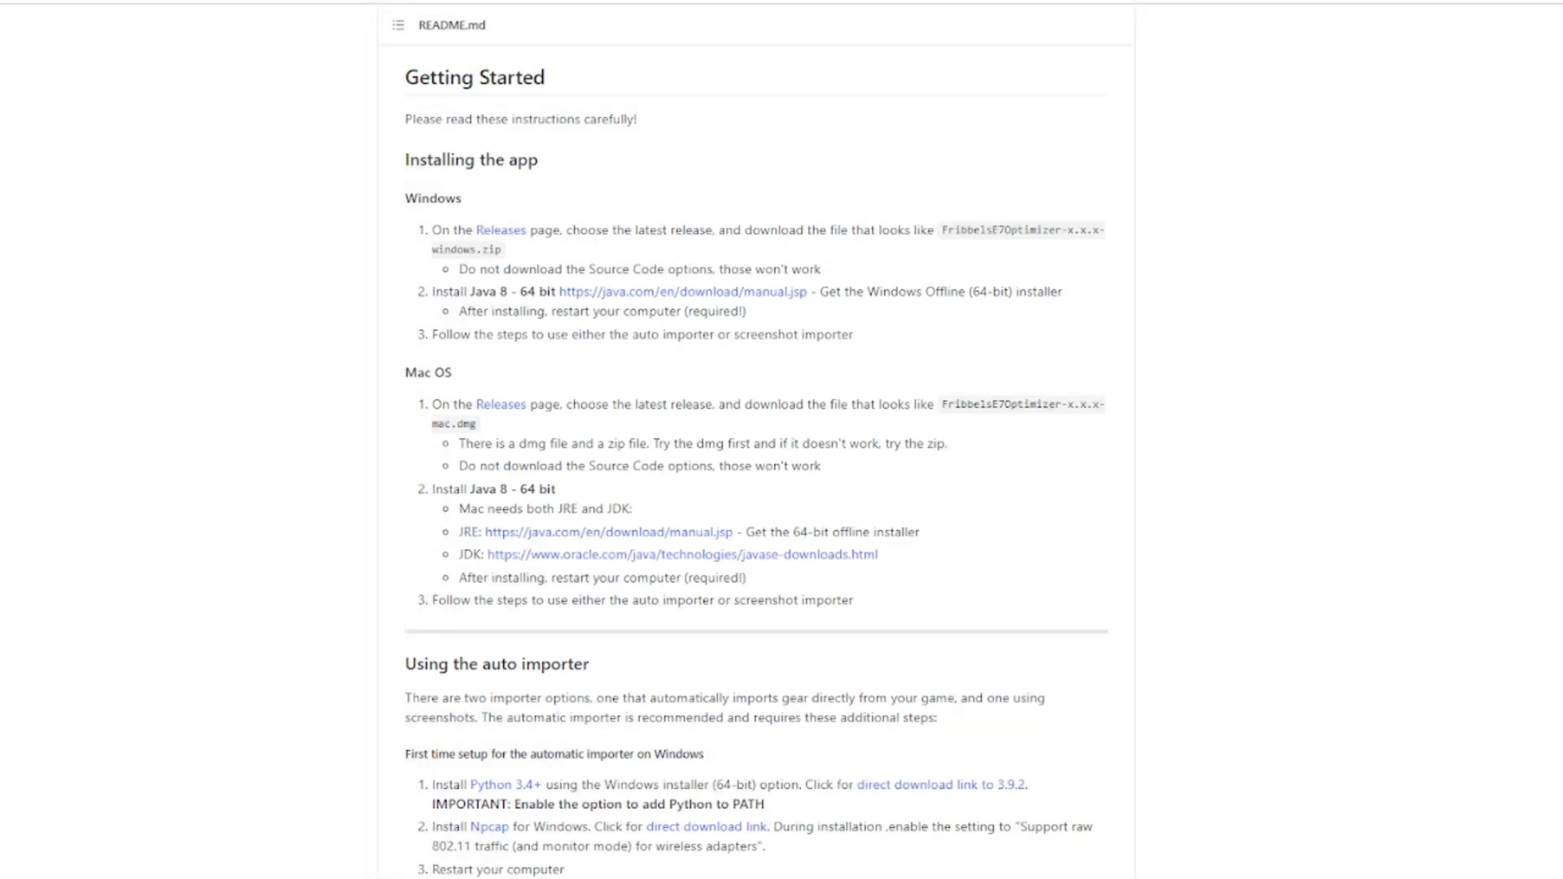
- Read the README's instructions for installing the app and setting up the auto importer
scroll(606, 439, "down", 2)
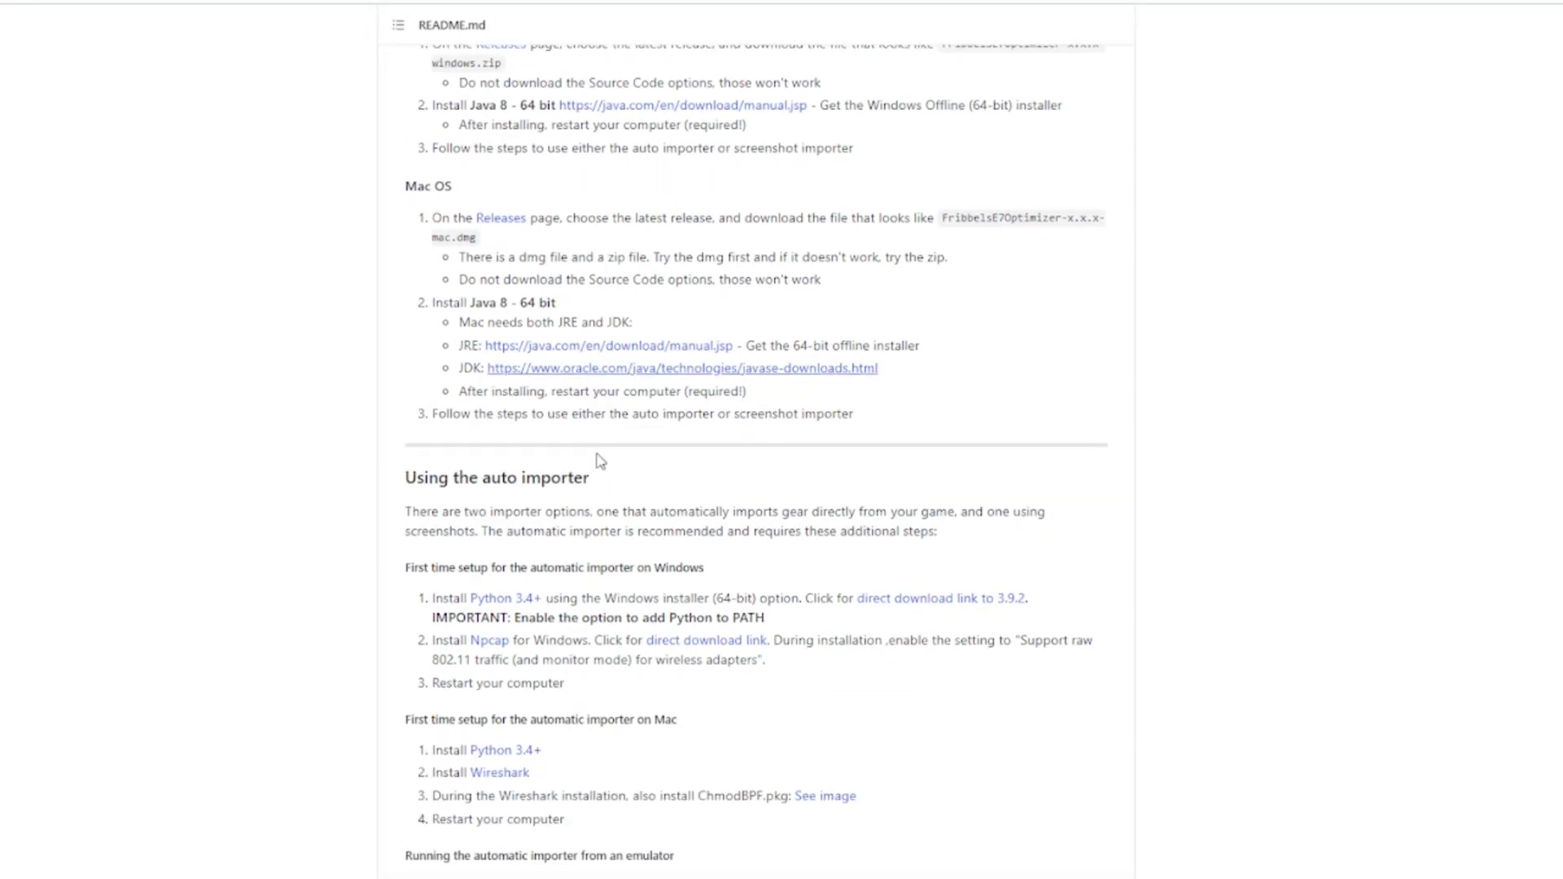
scroll(592, 425, "down", 1)
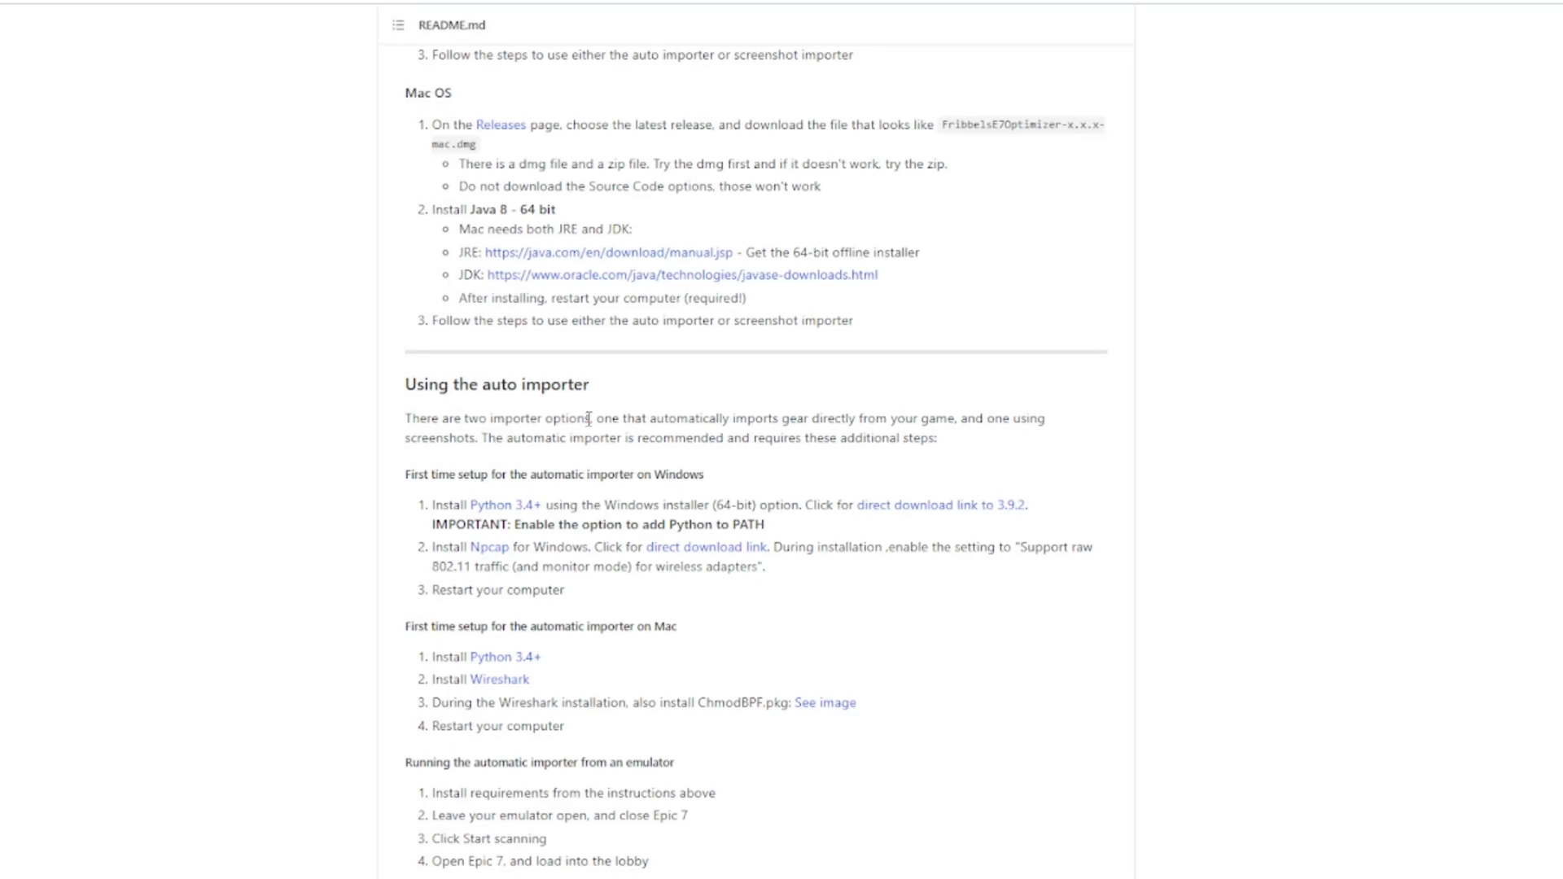
scroll(589, 419, "down", 2)
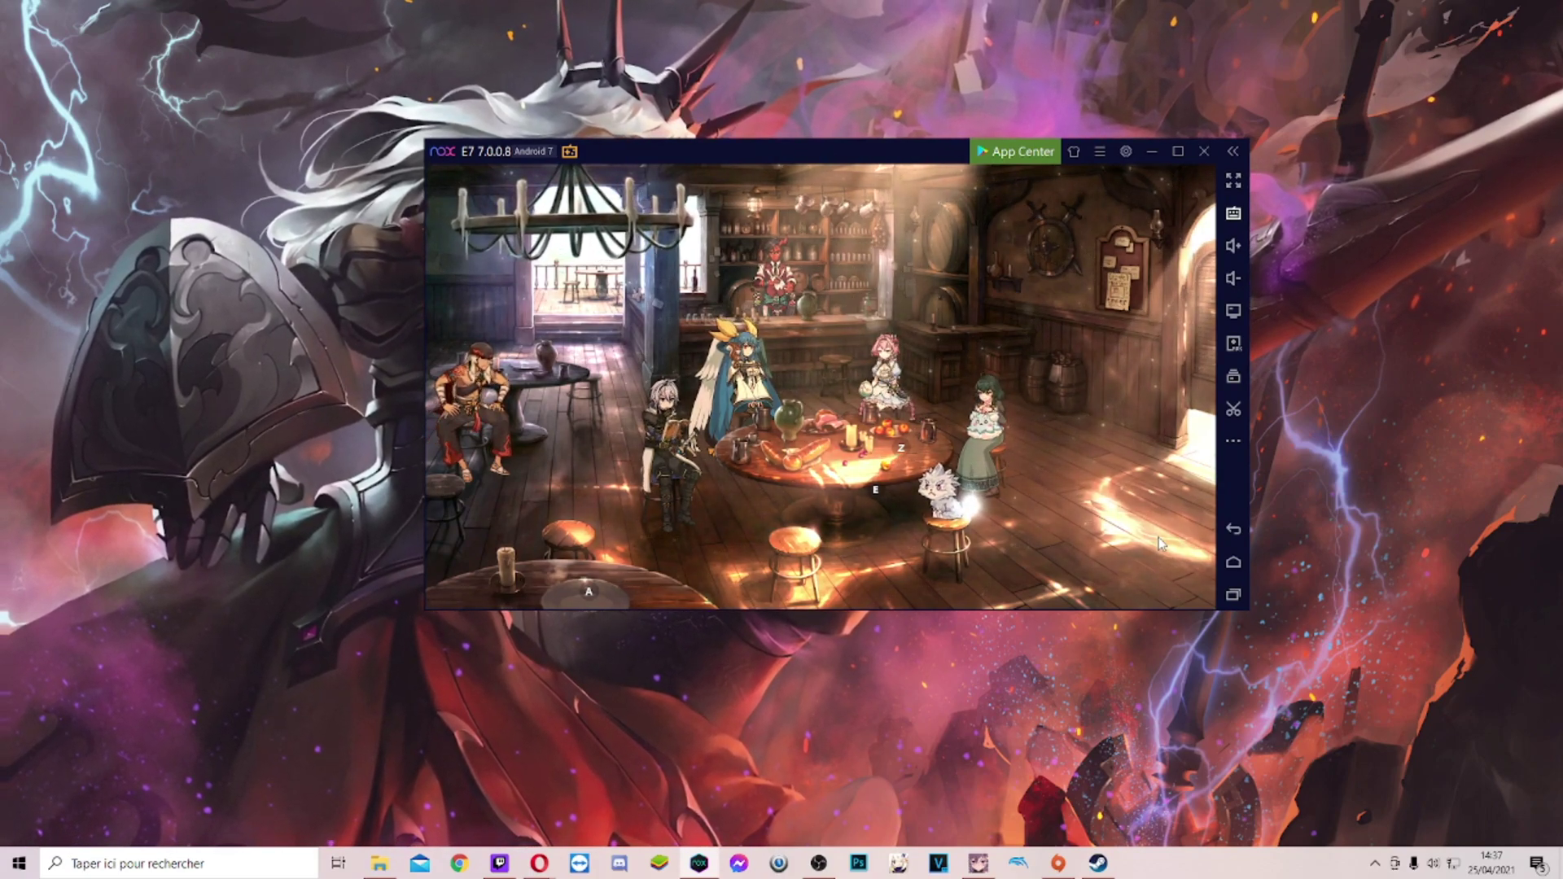
- Switch to the Nox emulator, change the Epic Seven game language from its settings to English, and start the reloaded game
left_click(1159, 537)
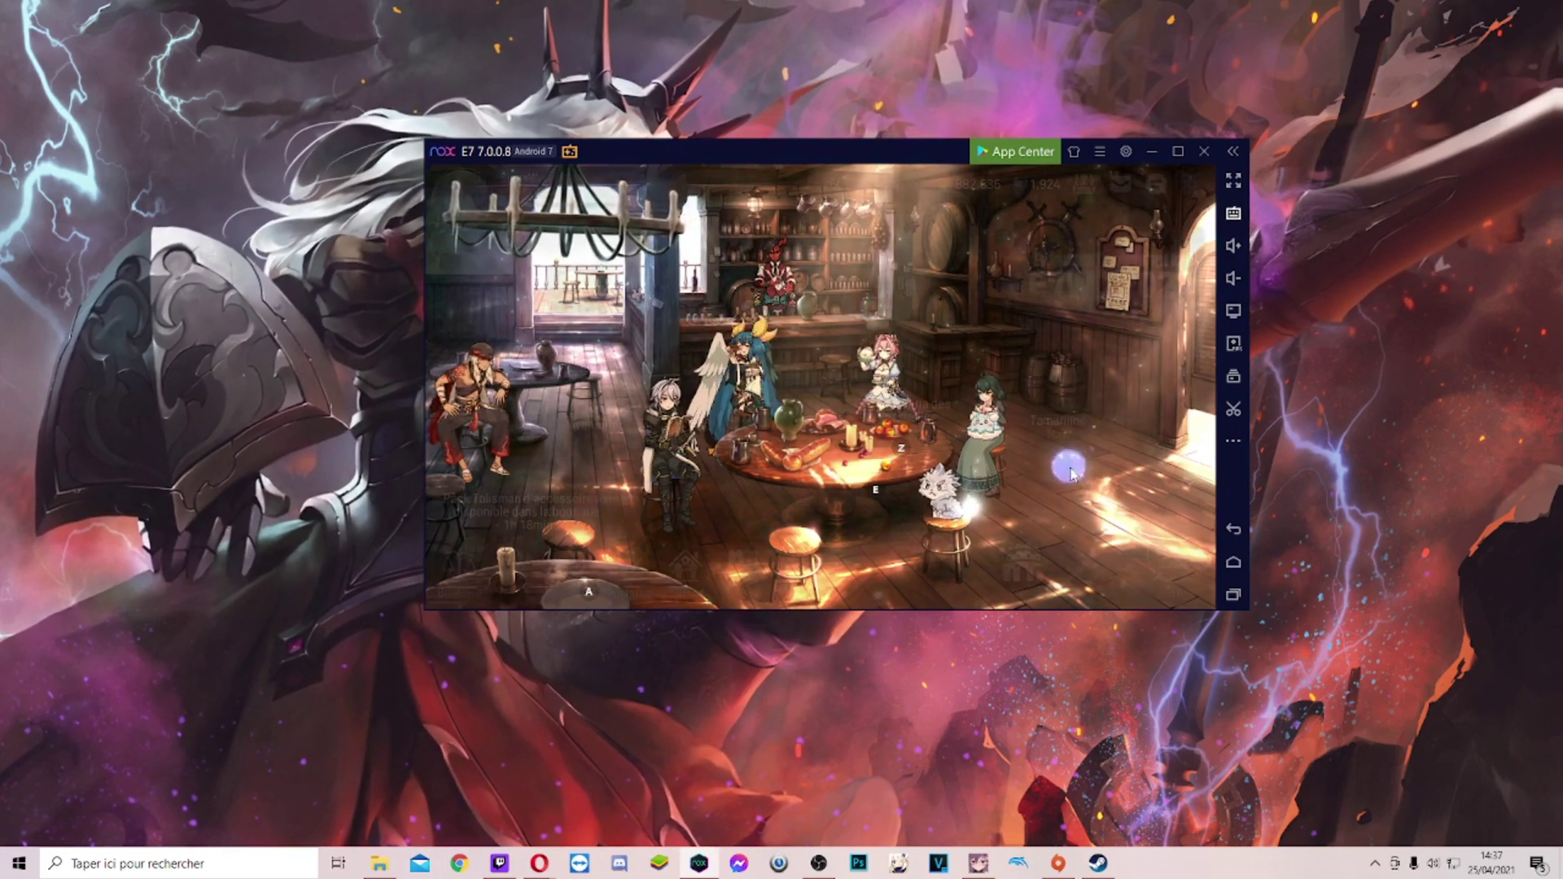
left_click(1194, 184)
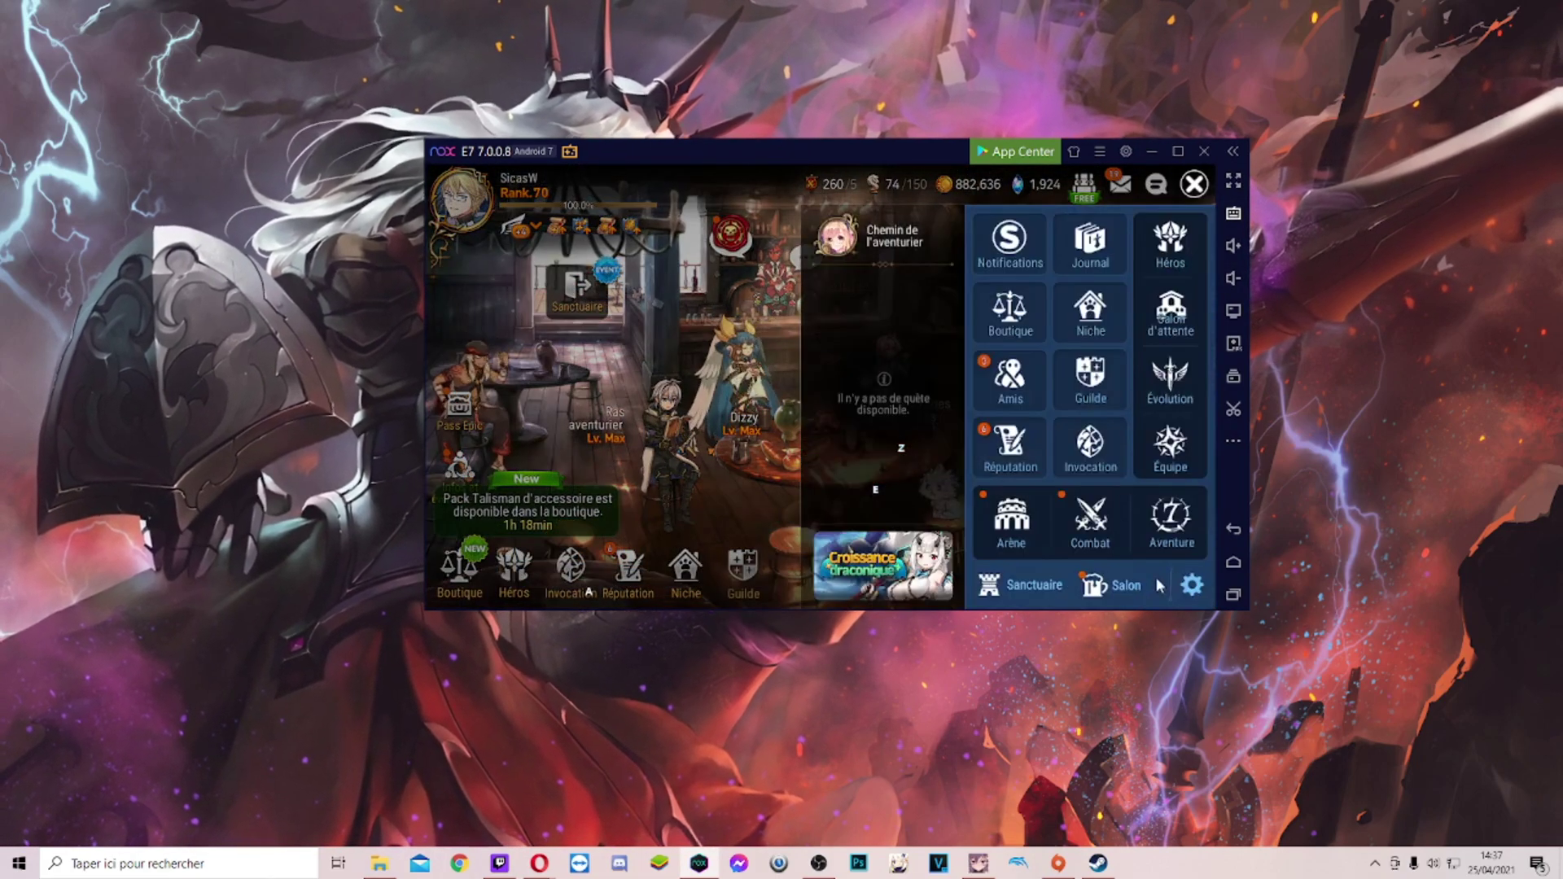
left_click(1182, 561)
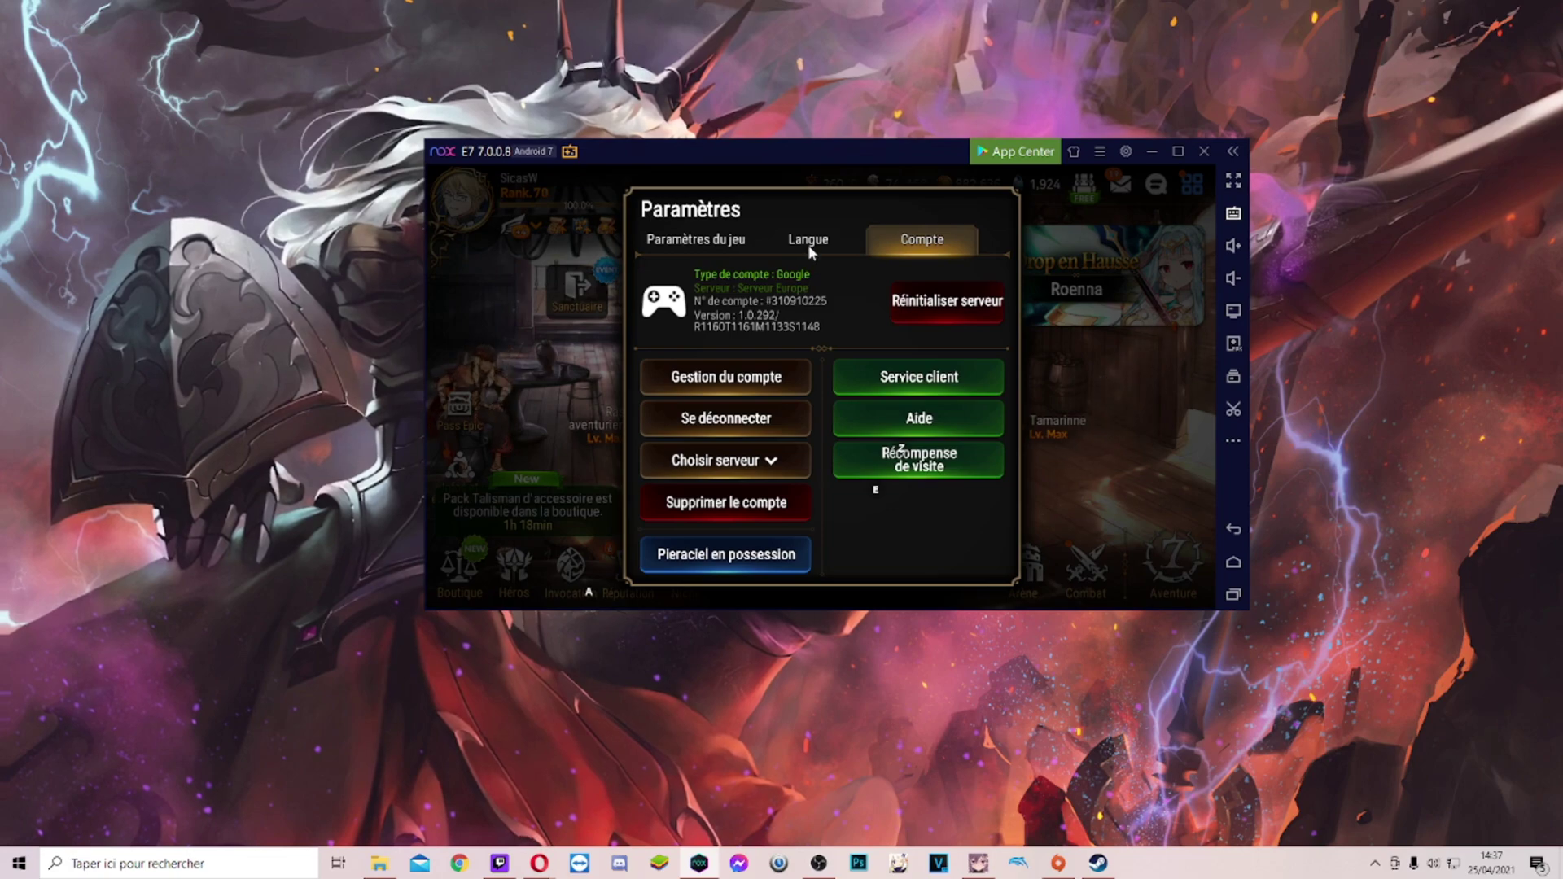
left_click(807, 241)
left_click(786, 326)
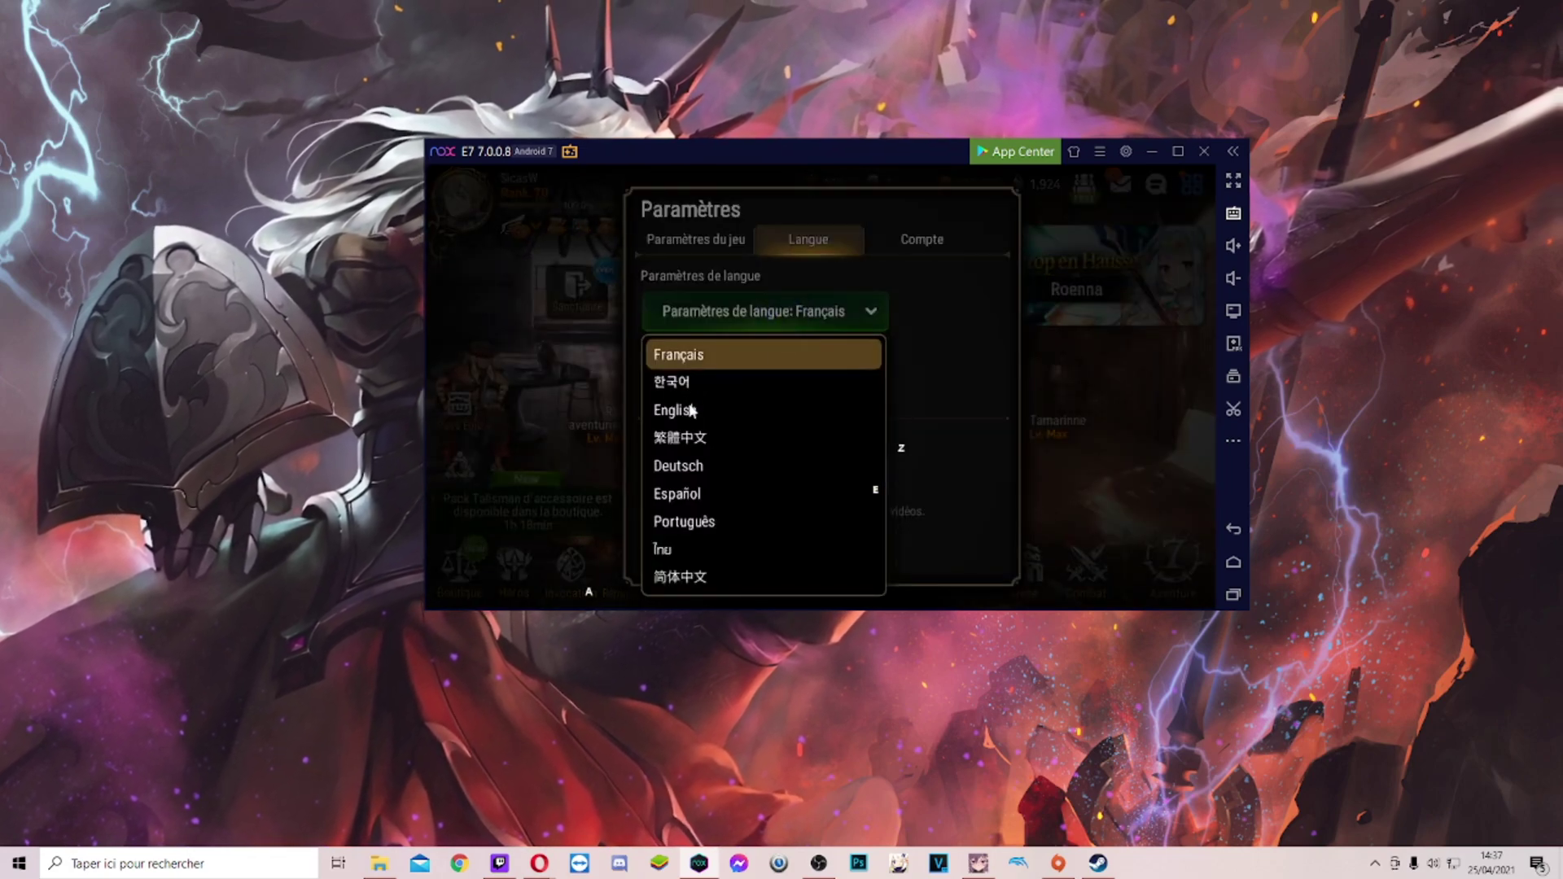
left_click(725, 408)
left_click(894, 456)
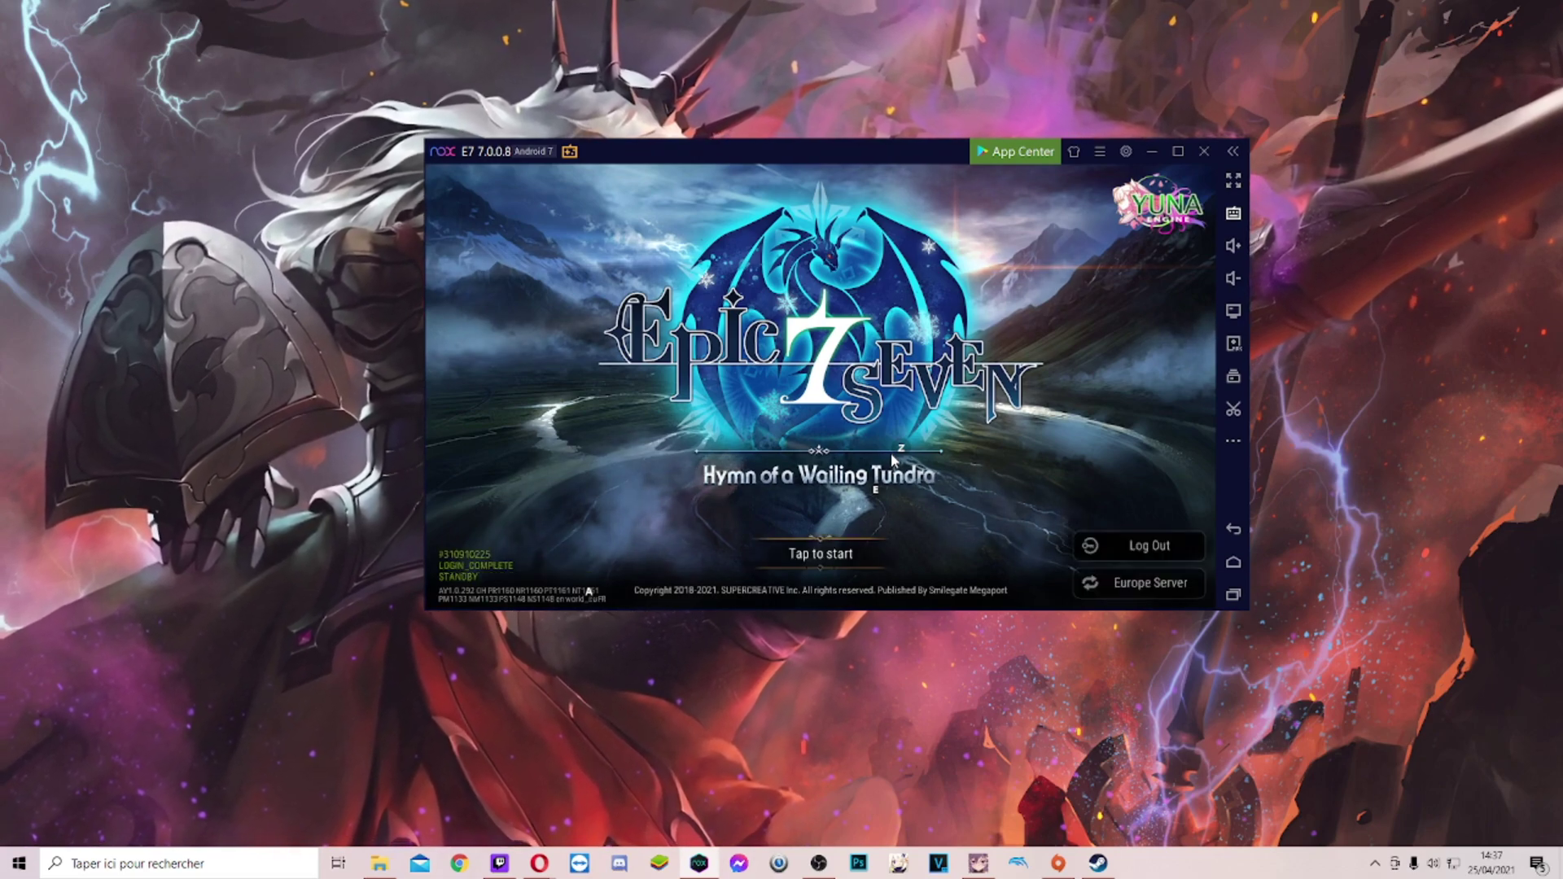
left_click(855, 403)
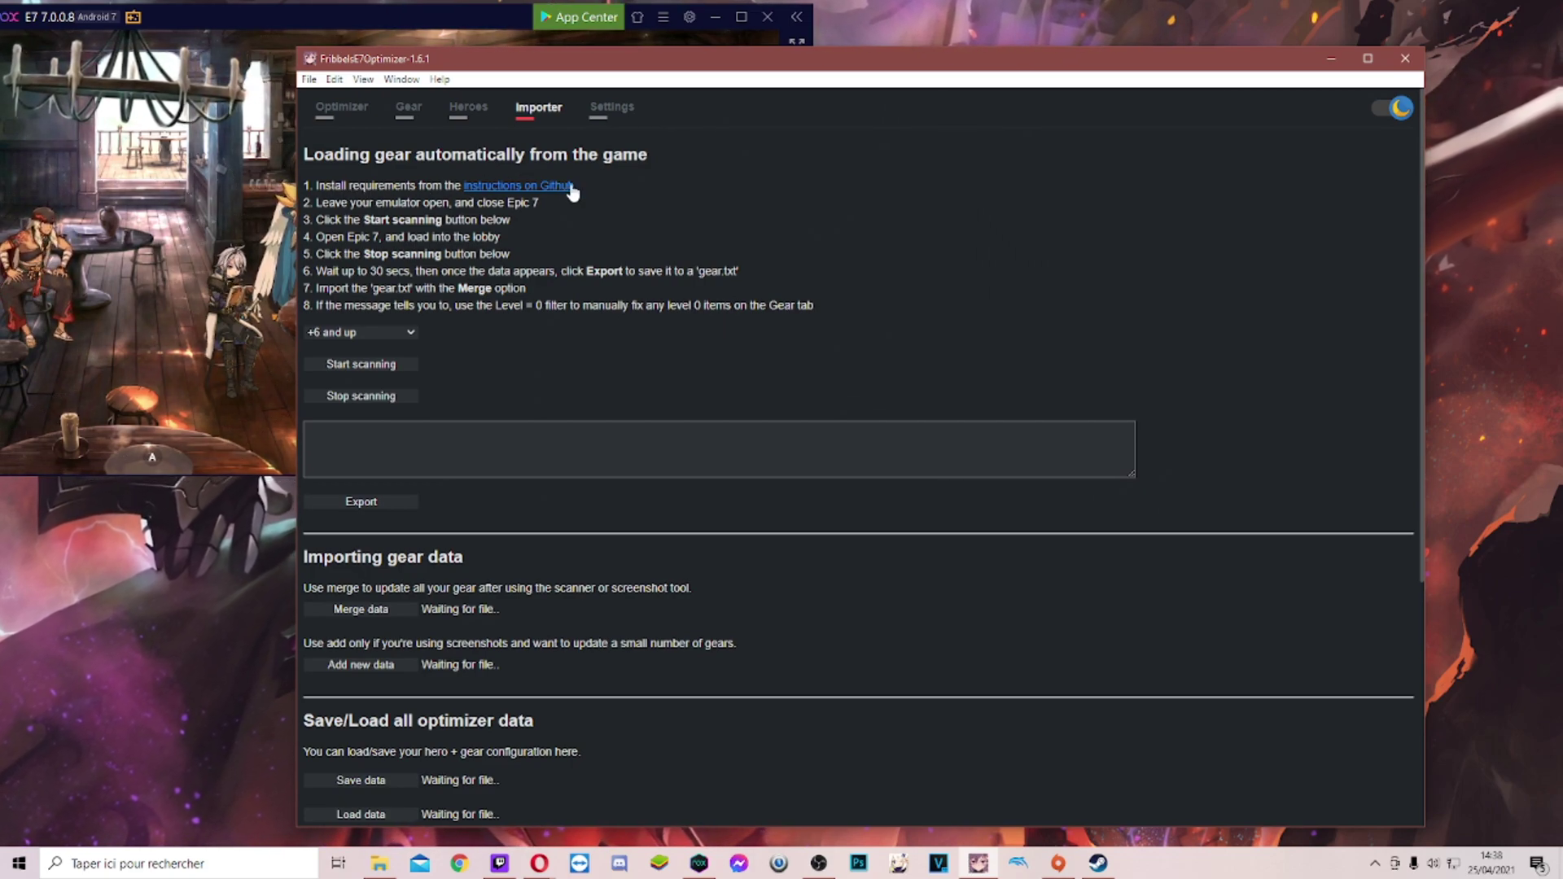
- Close Epic Seven from the running apps while leaving the Nox emulator open
left_click(342, 21)
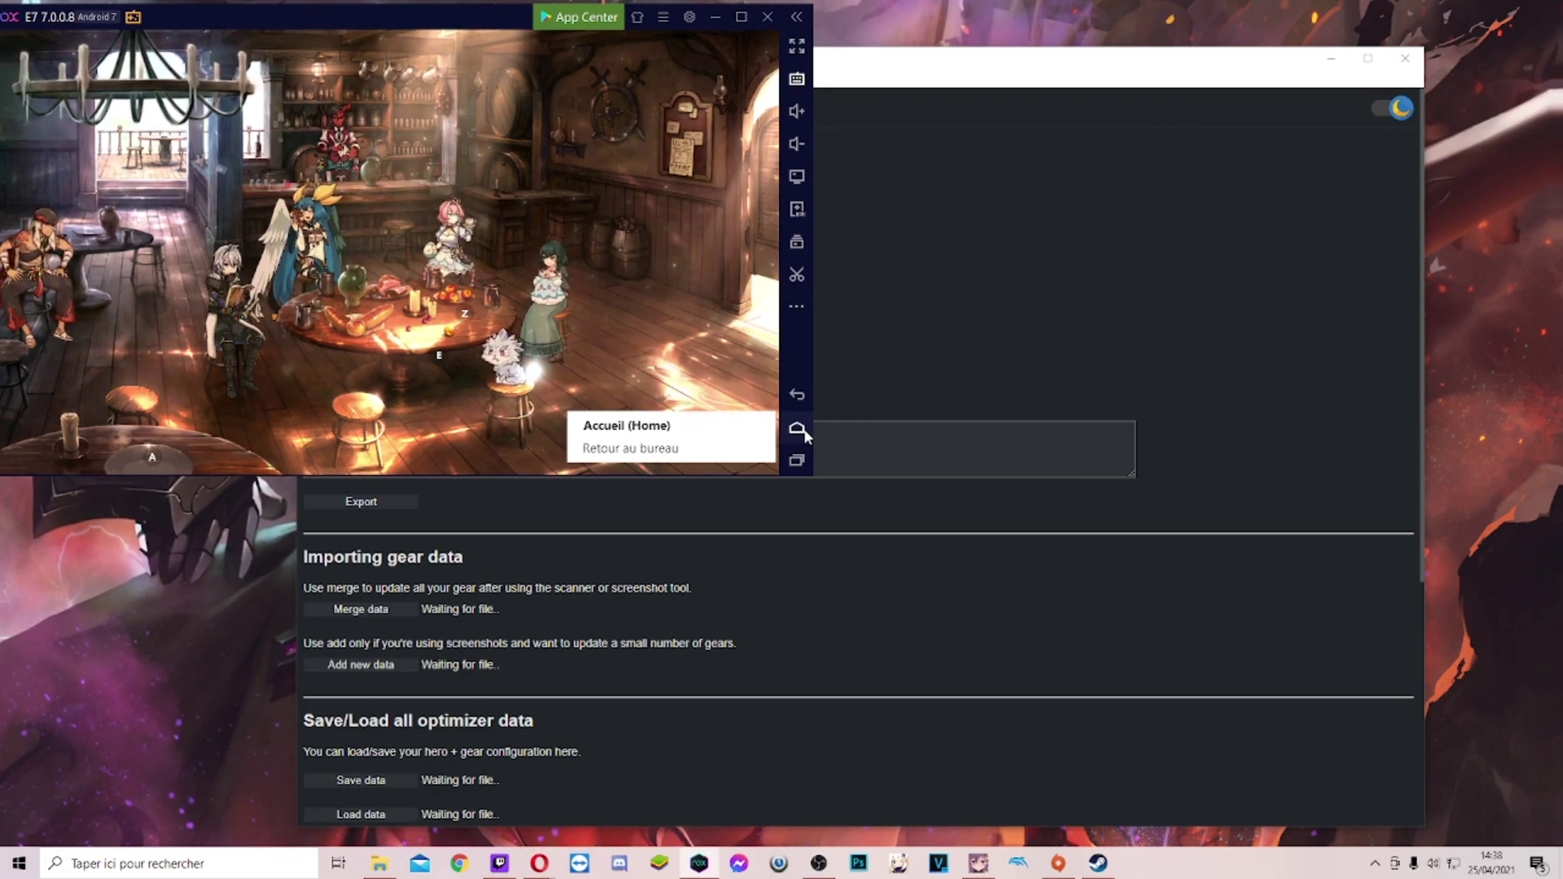
left_click(797, 460)
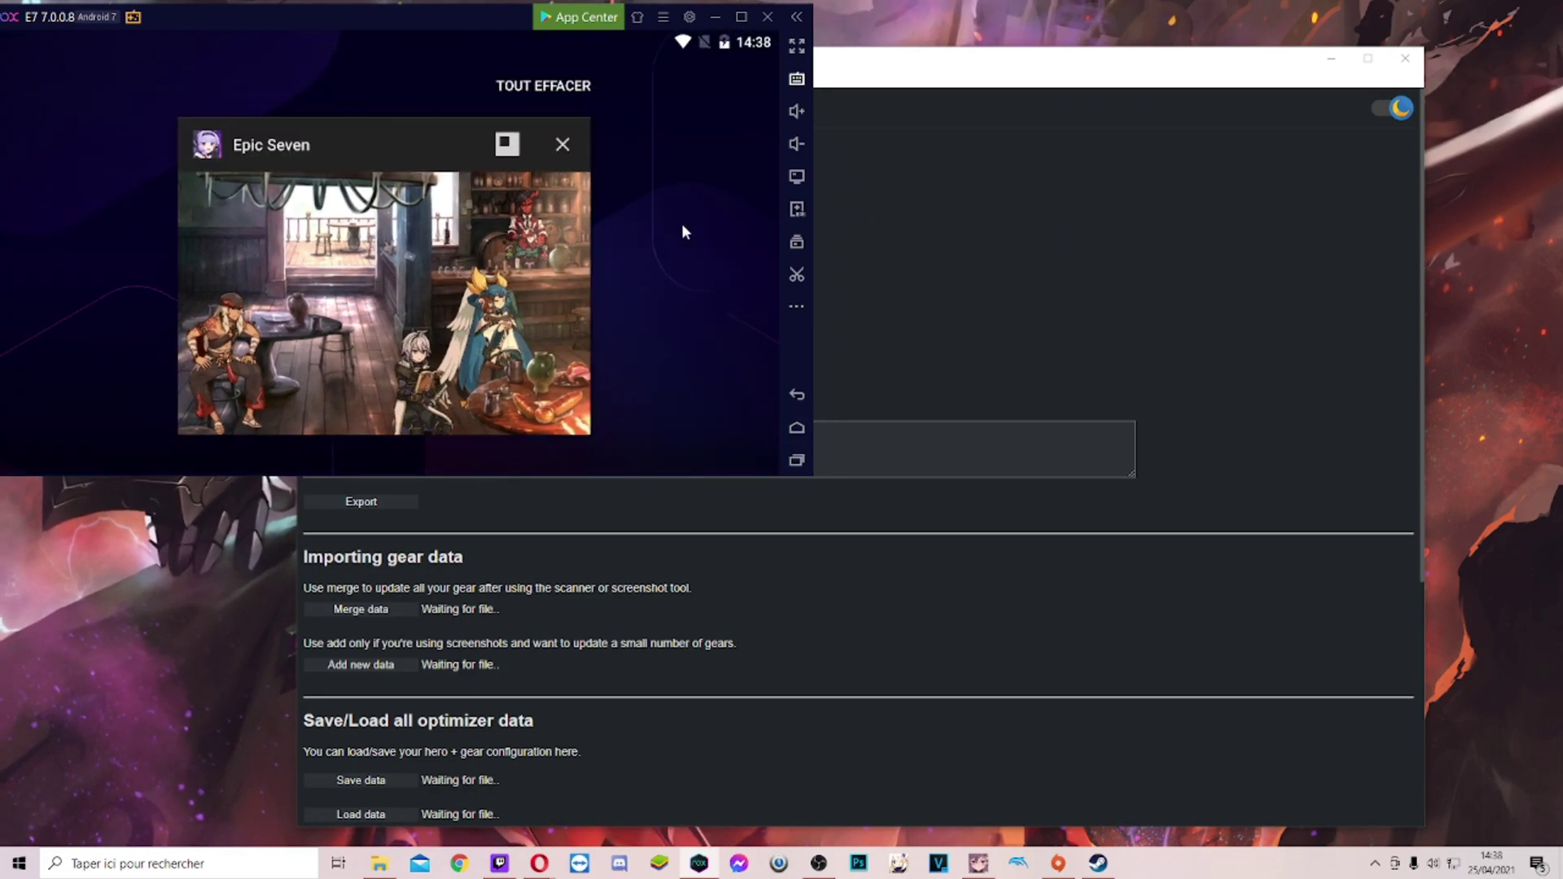
left_click(563, 146)
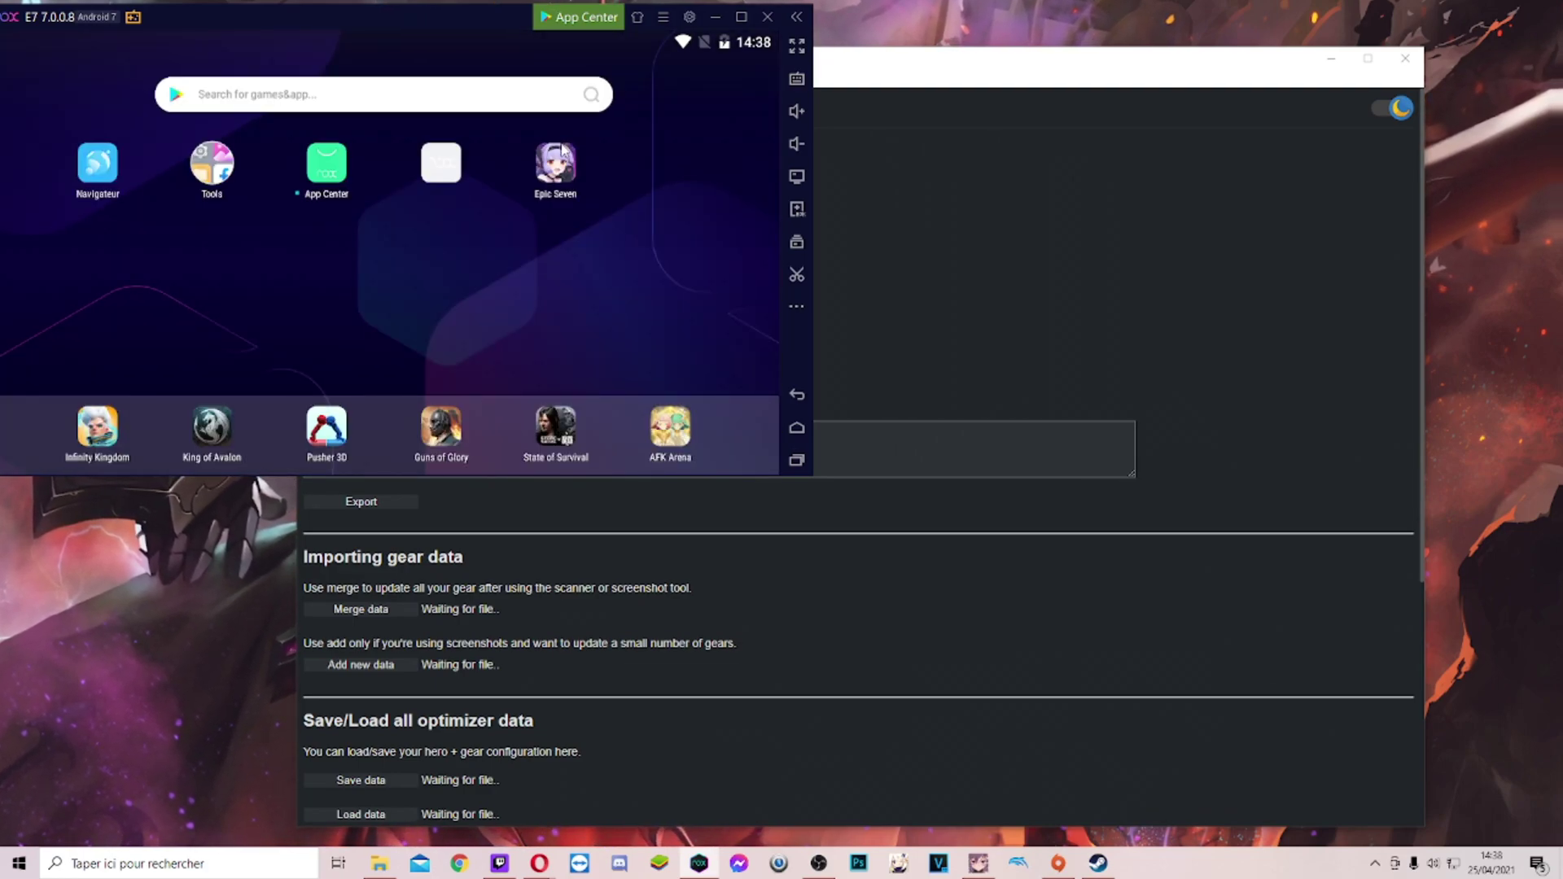
- Switch to FribbelsE7Optimizer, set the importer's enhancement filter to +9 and up, and start scanning
left_click(959, 125)
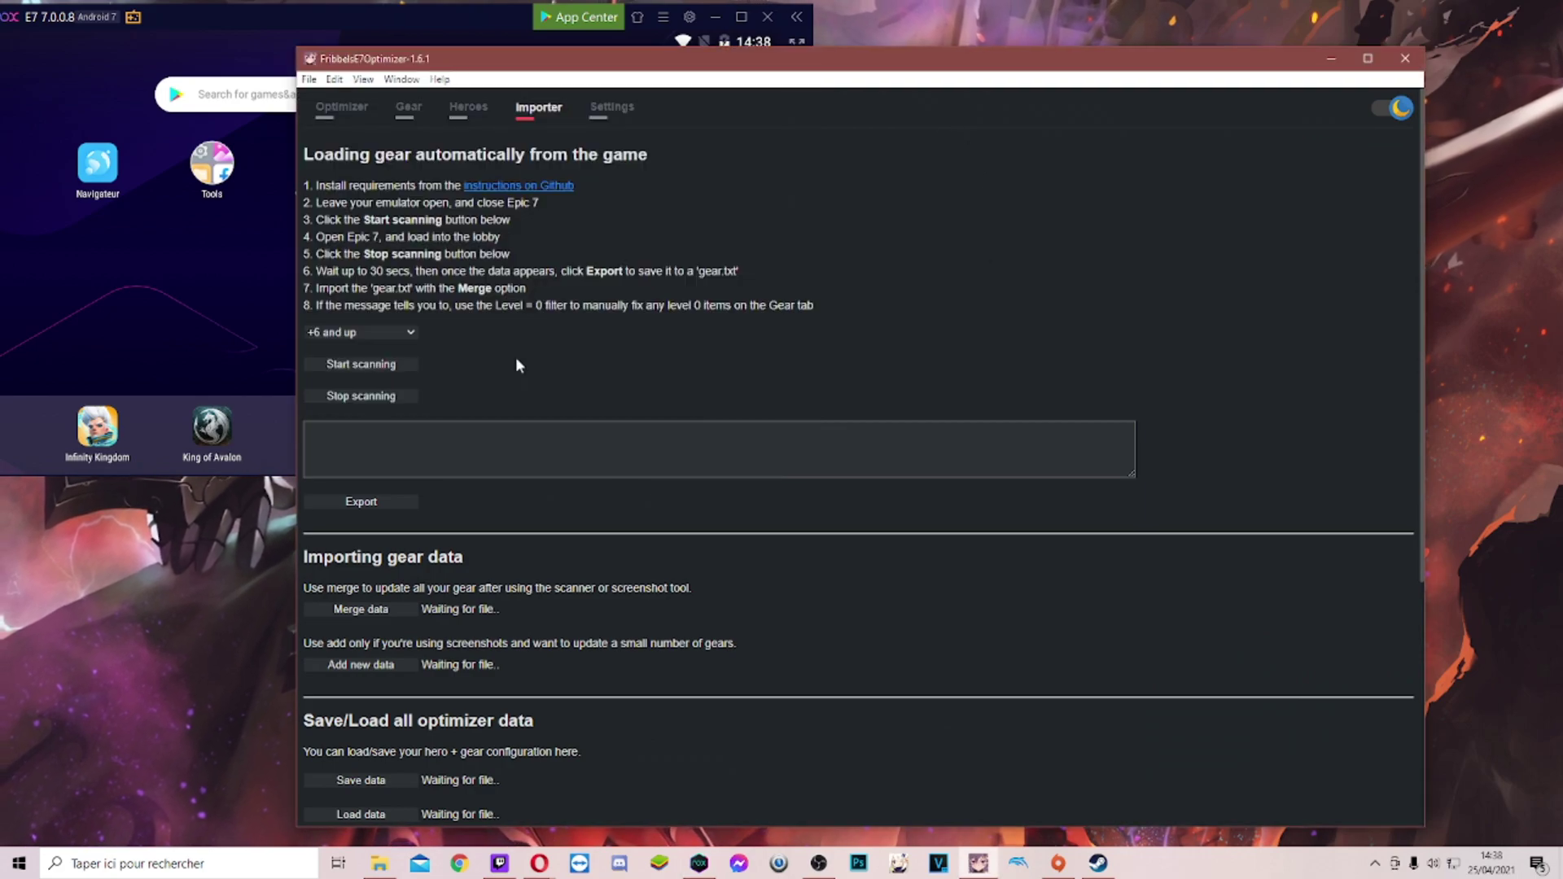
left_click(399, 334)
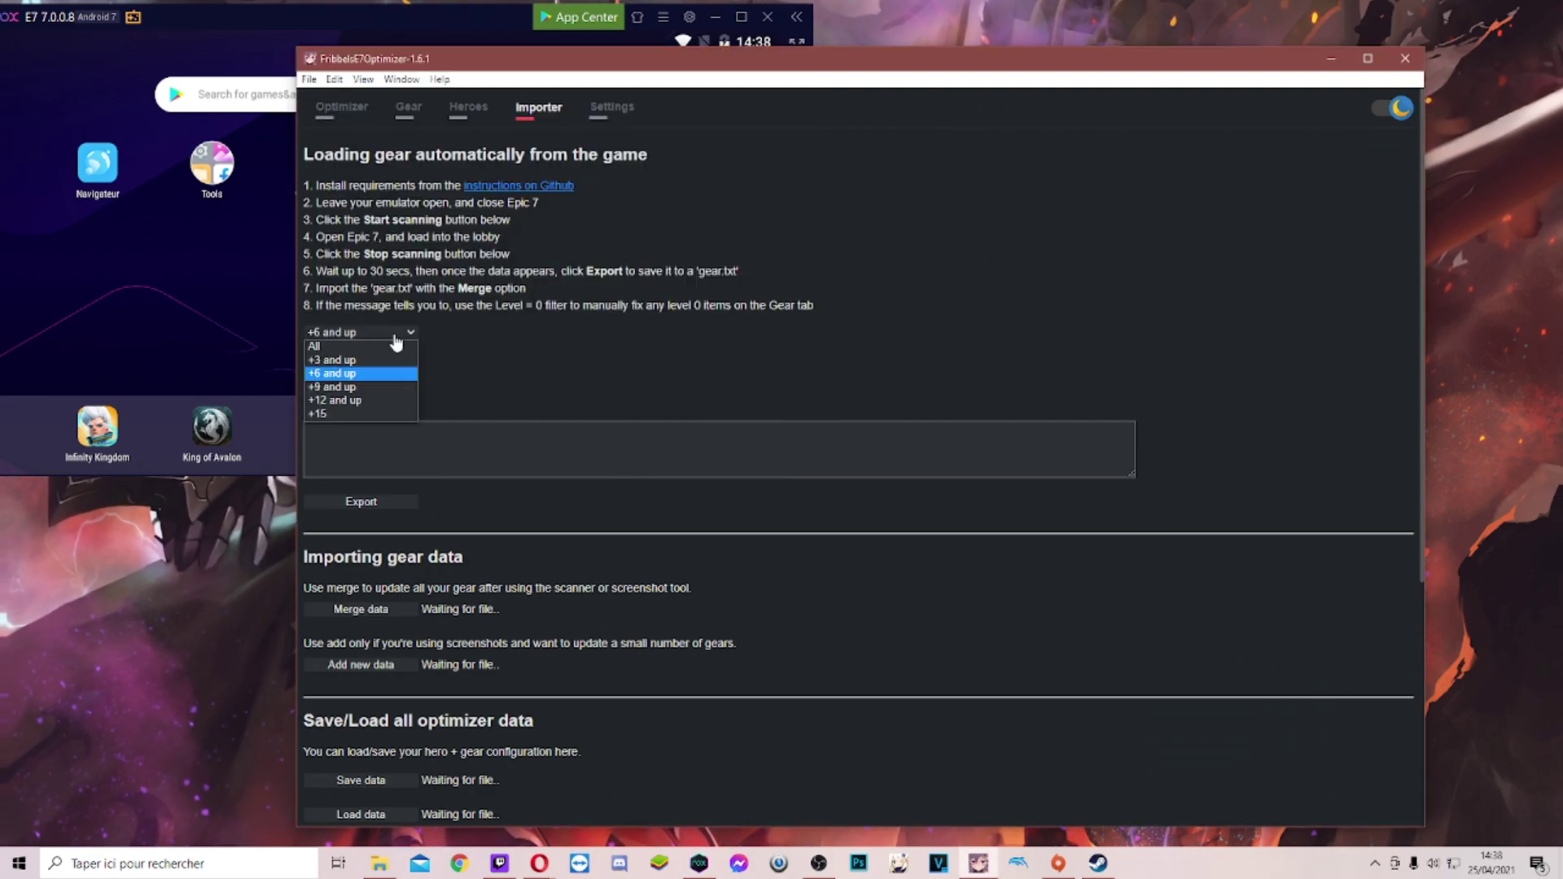
left_click(376, 387)
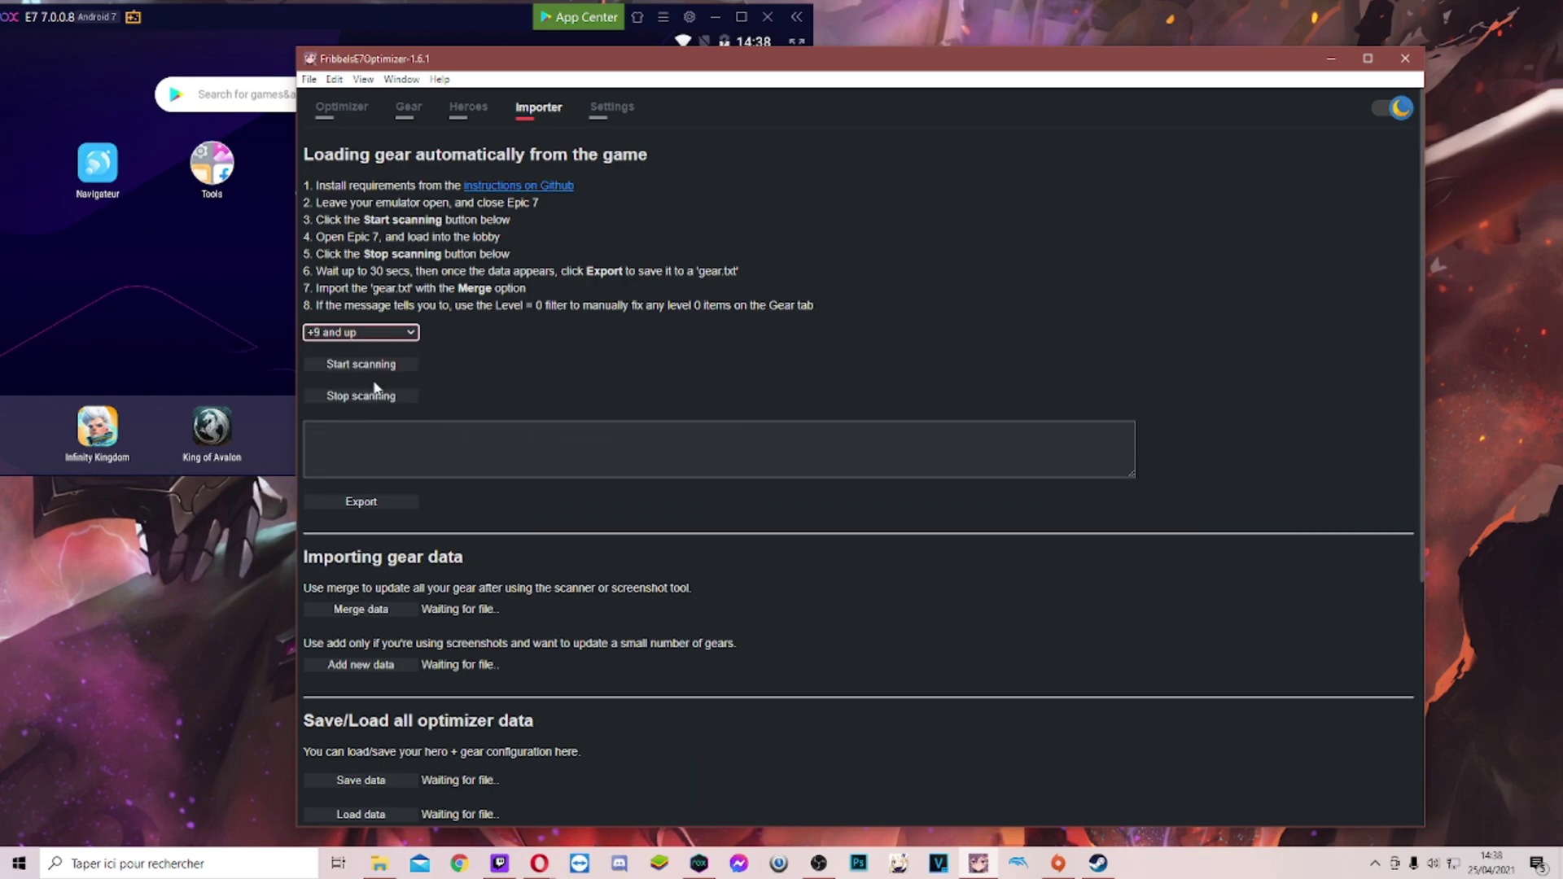
left_click(384, 366)
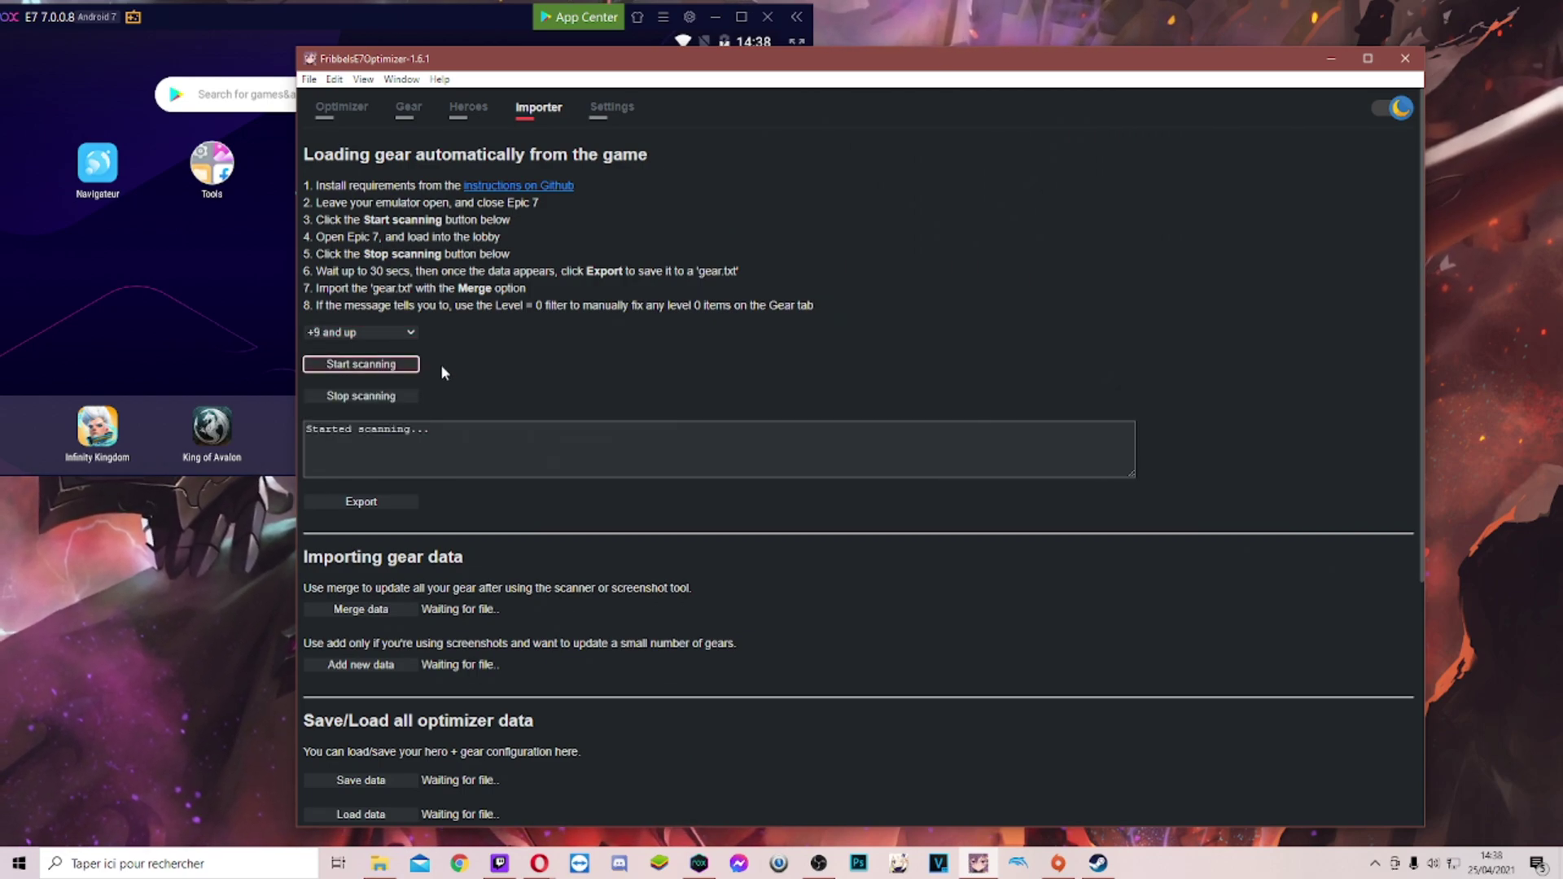
- Launch Epic Seven in the Nox emulator and load into the game lobby
left_click(252, 293)
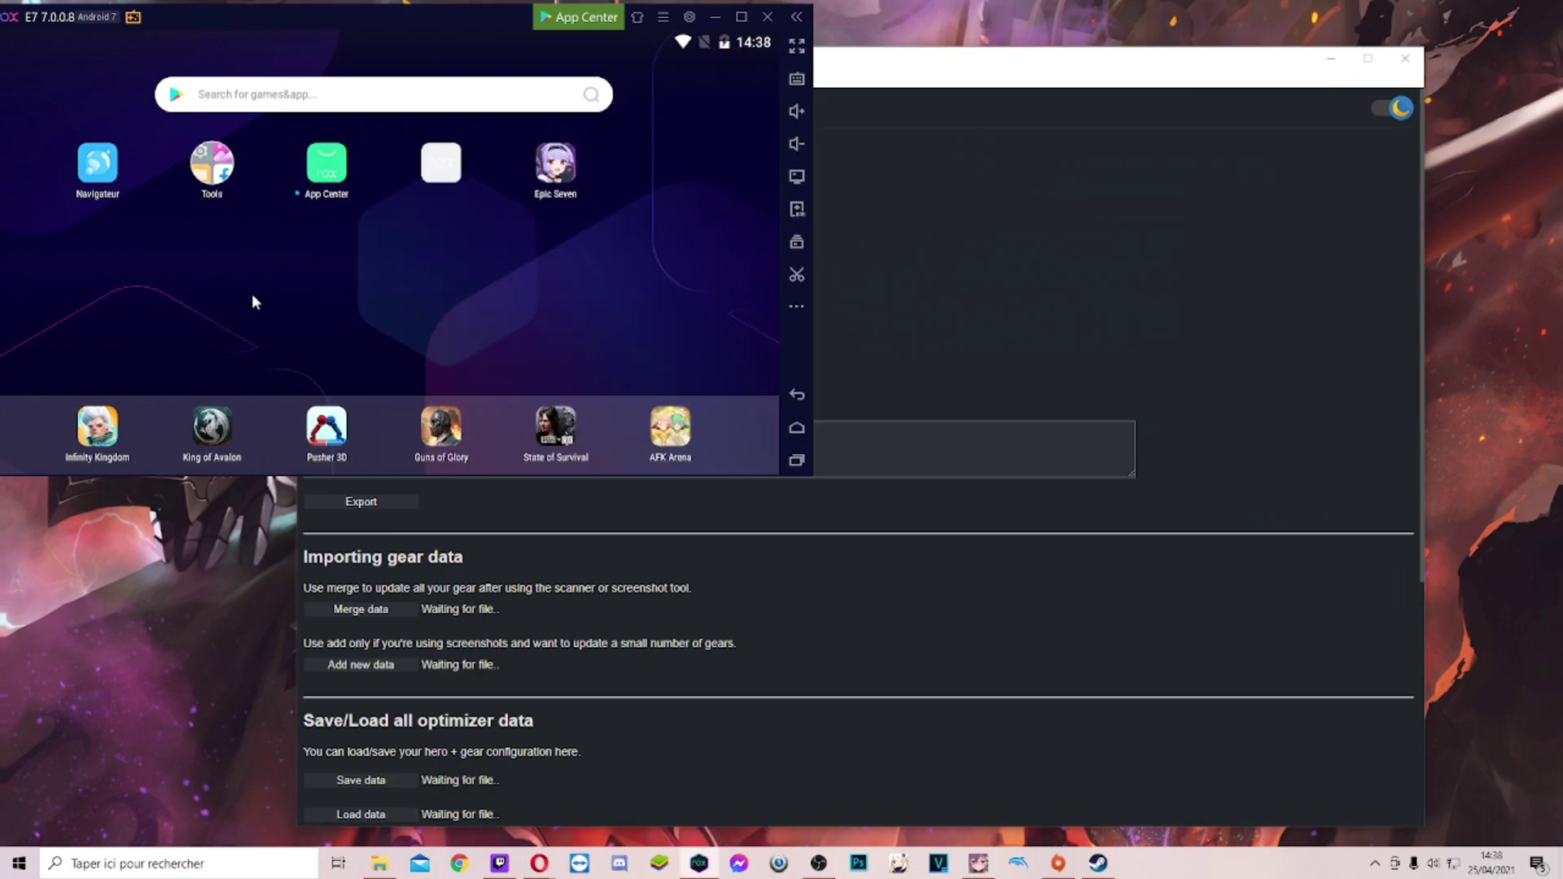
left_click(561, 164)
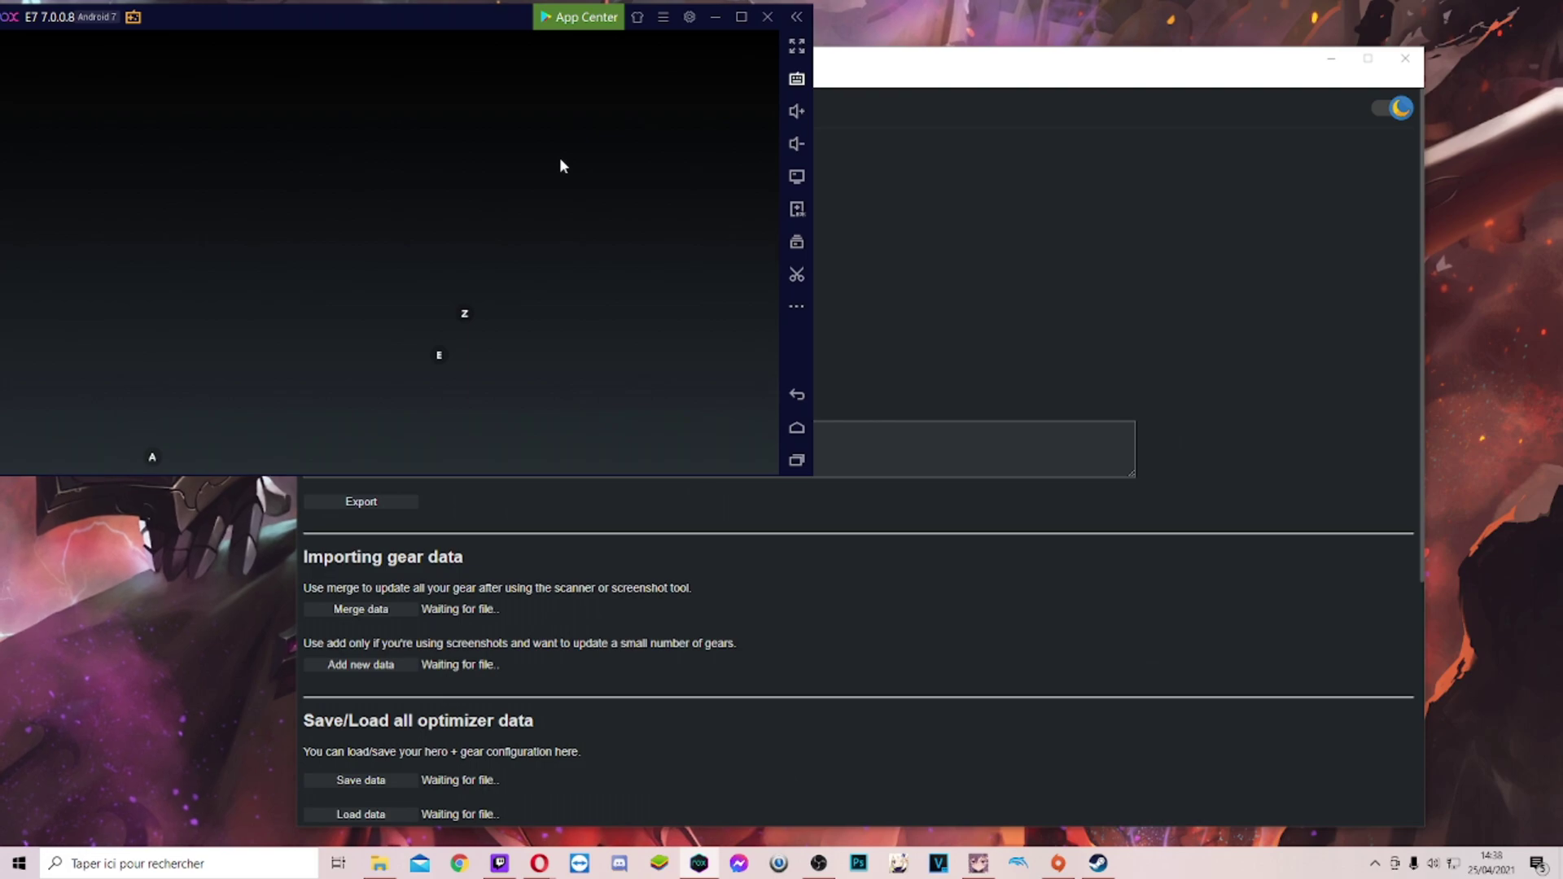
left_click(412, 229)
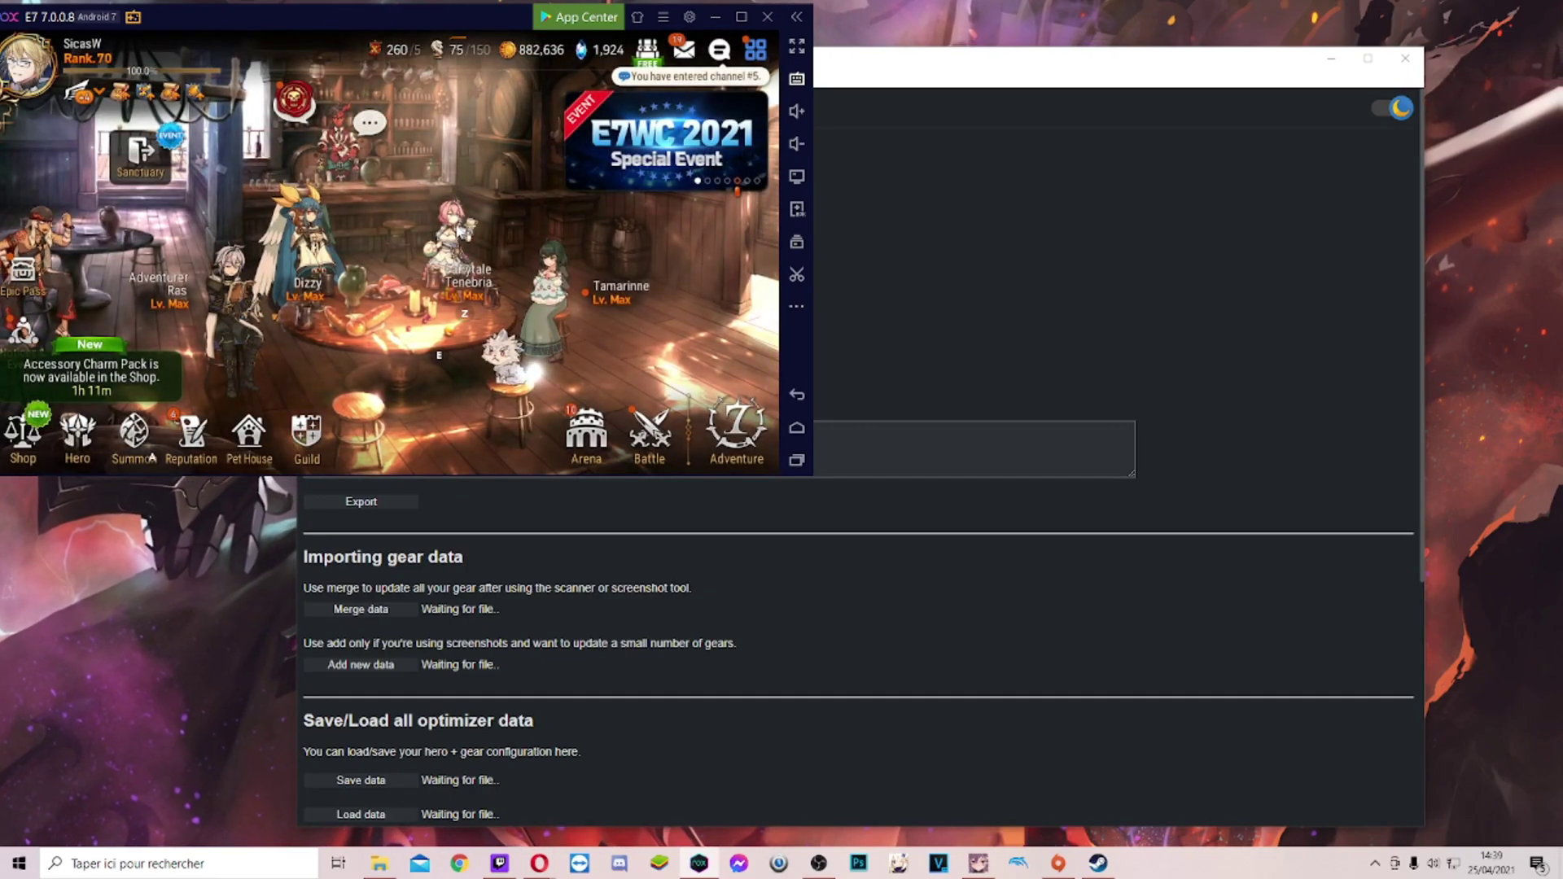
- Switch back to FribbelsE7Optimizer, stop the gear scan and dismiss the completion notice
left_click(965, 262)
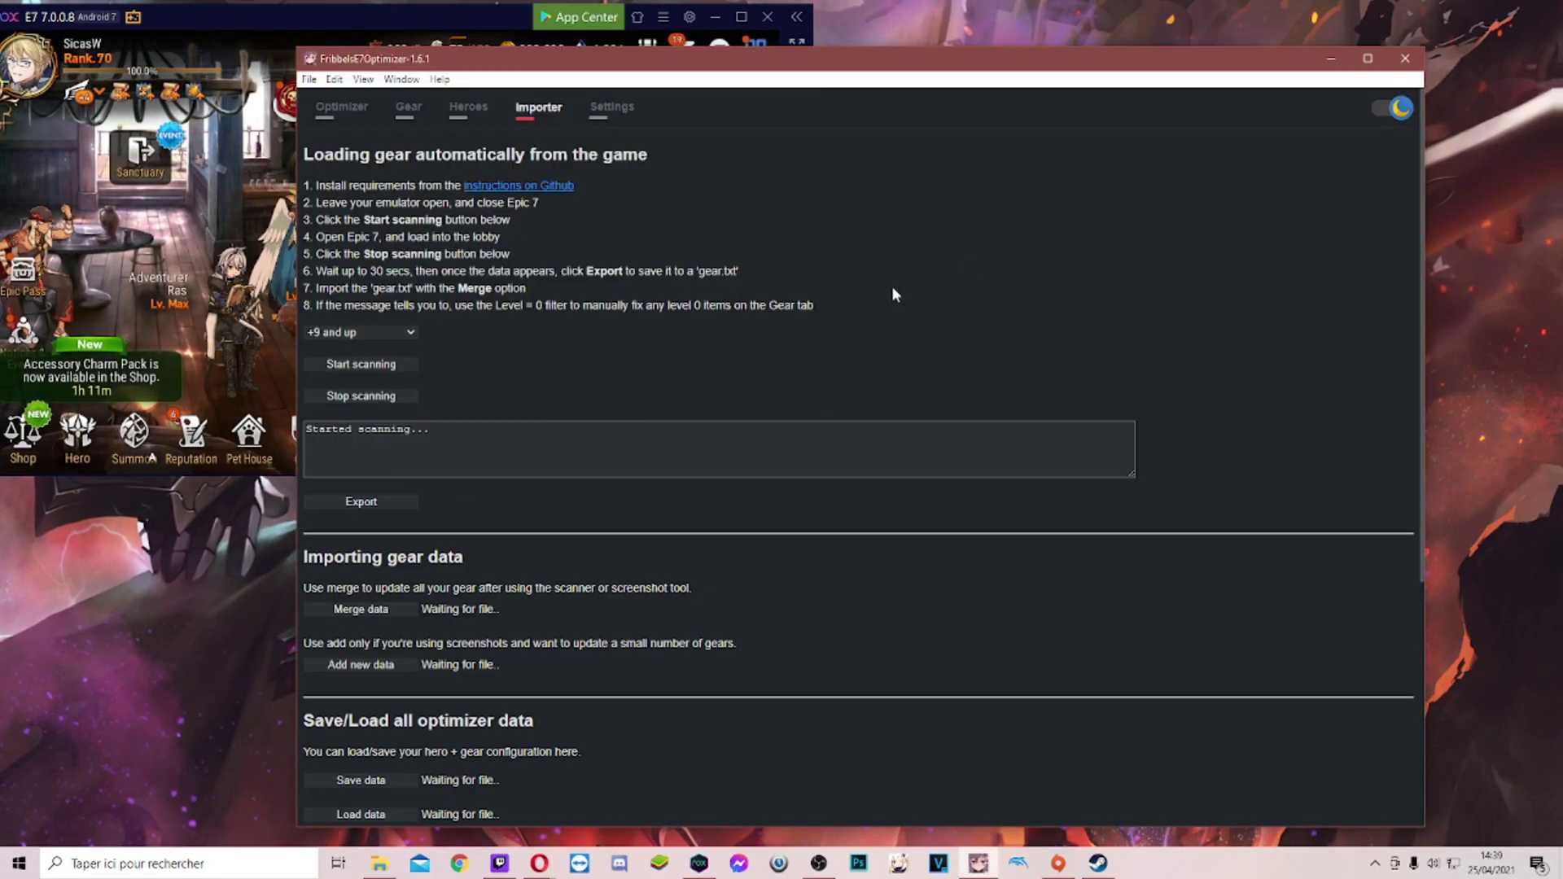
left_click(385, 398)
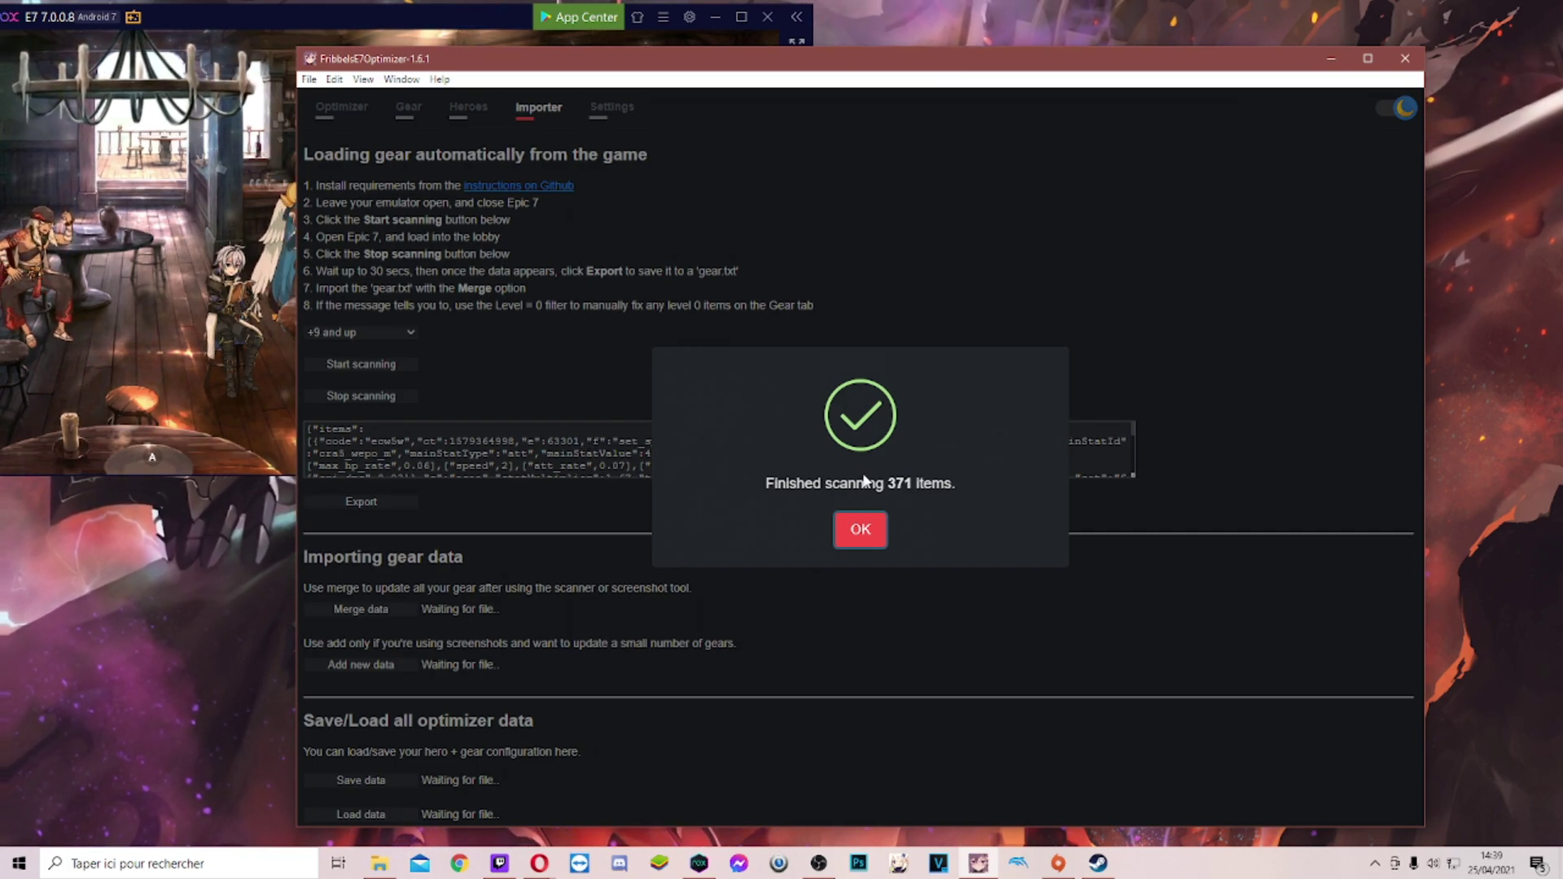
left_click(862, 531)
- Export the scanned data as gear.txt in the Opti folder on local disk I:, replacing the existing file
left_click(400, 510)
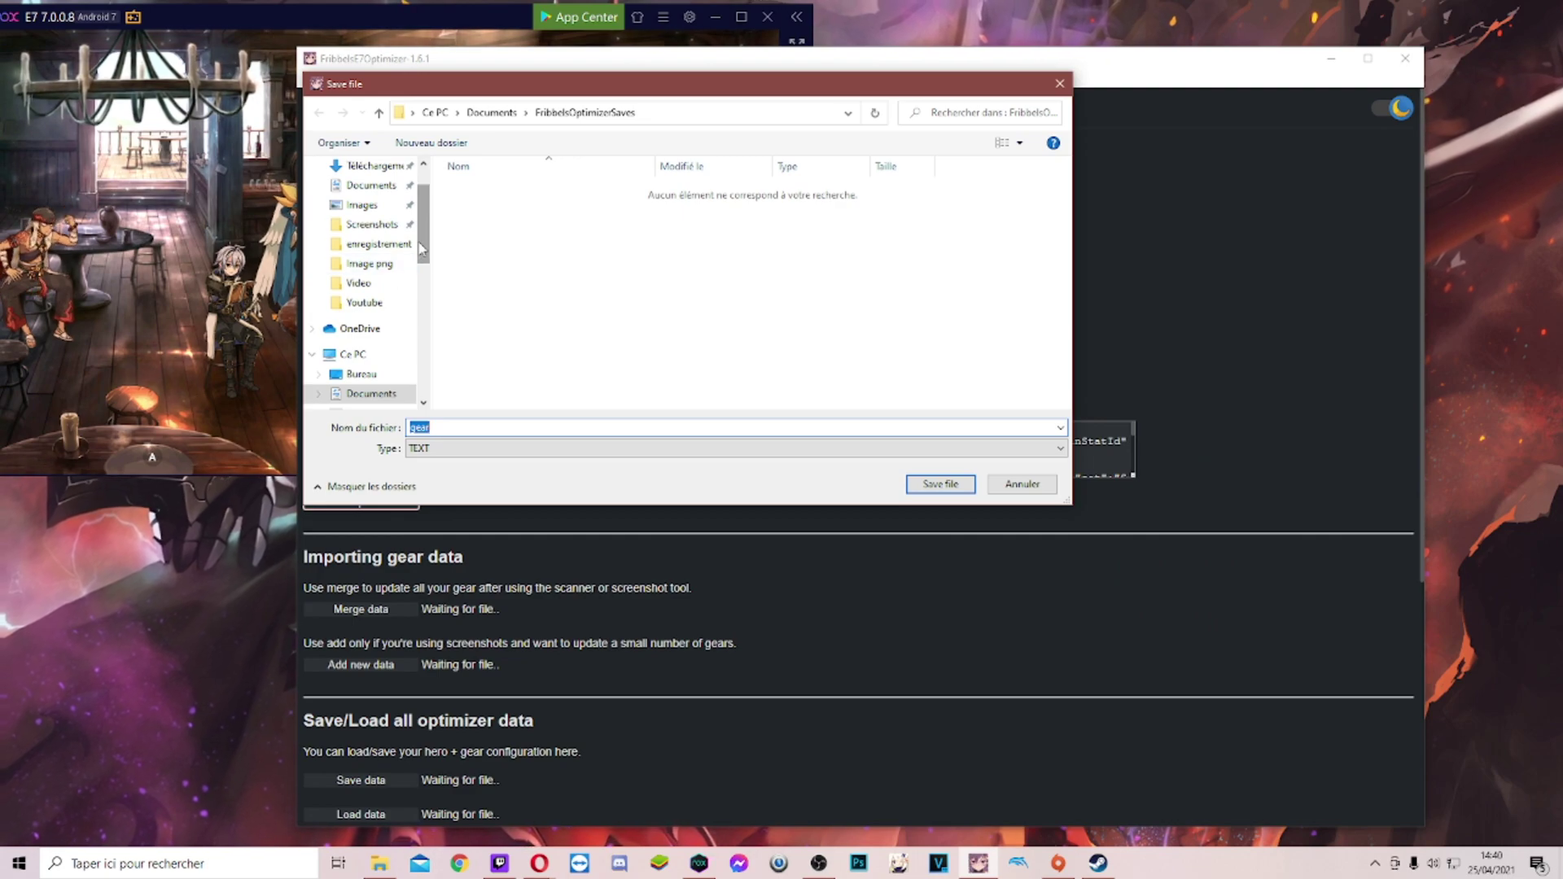
mouse_move(421, 251)
left_mouse_down()
mouse_move(423, 318)
mouse_move(432, 267)
left_mouse_up()
scroll(391, 326, "down", 4)
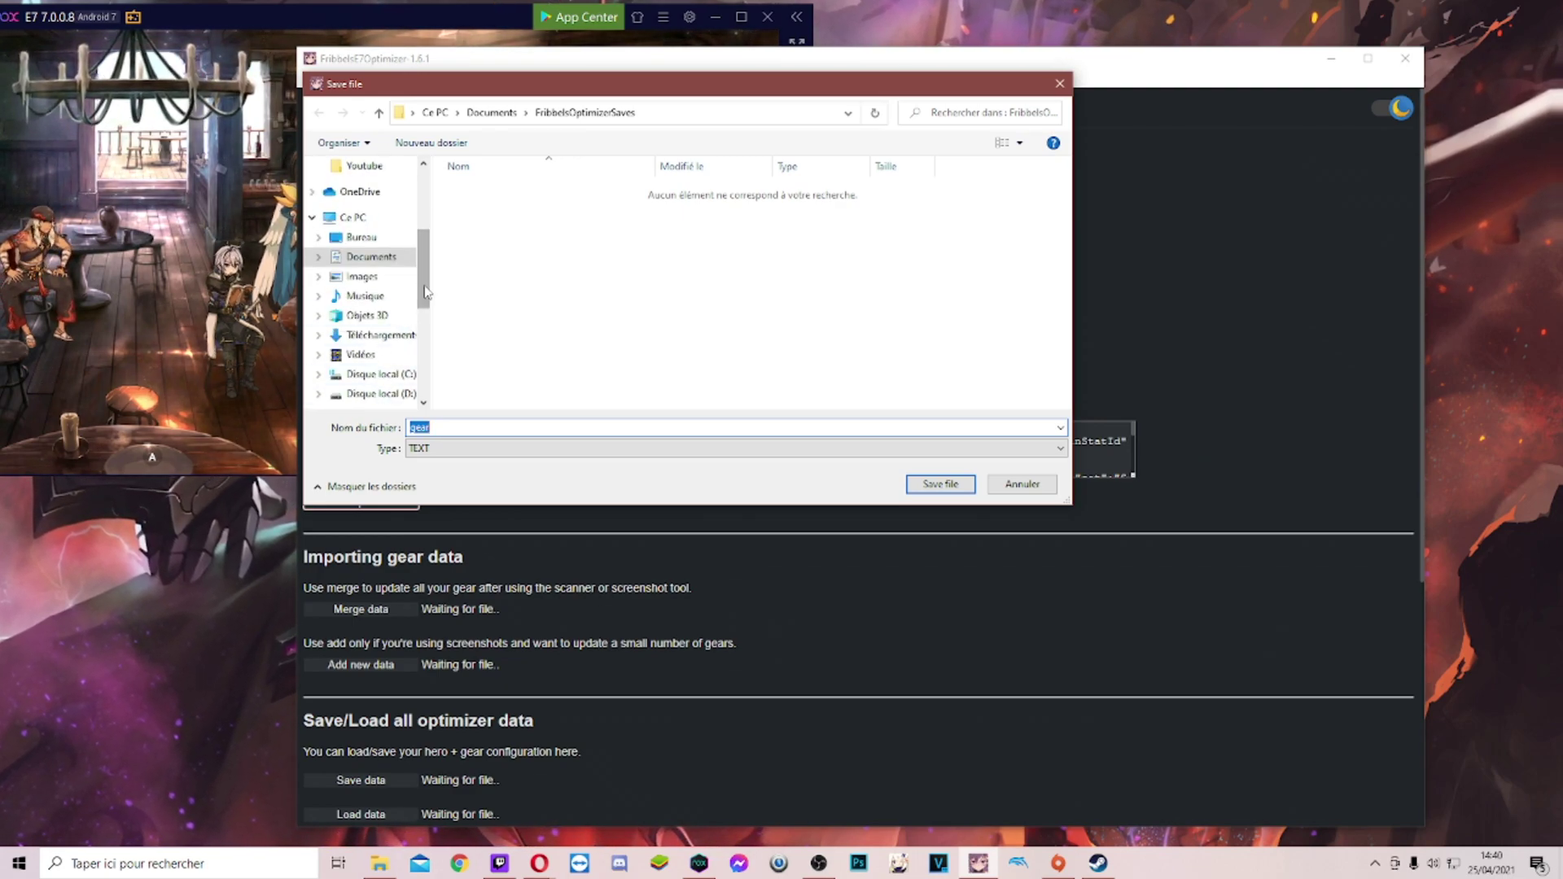
left_click(383, 341)
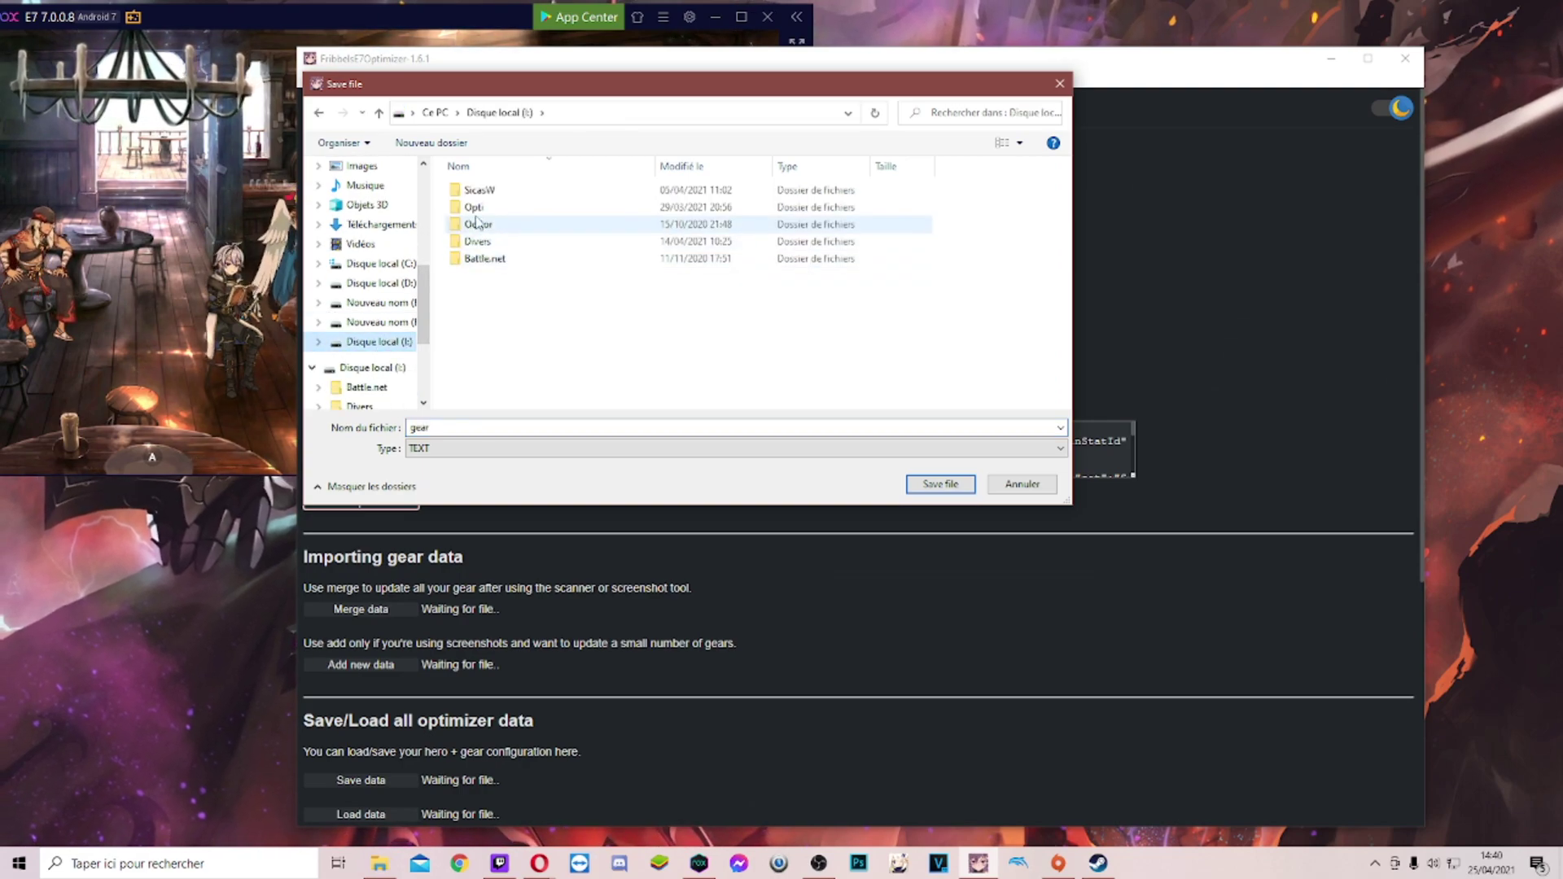
double_click(480, 224)
left_click(497, 262)
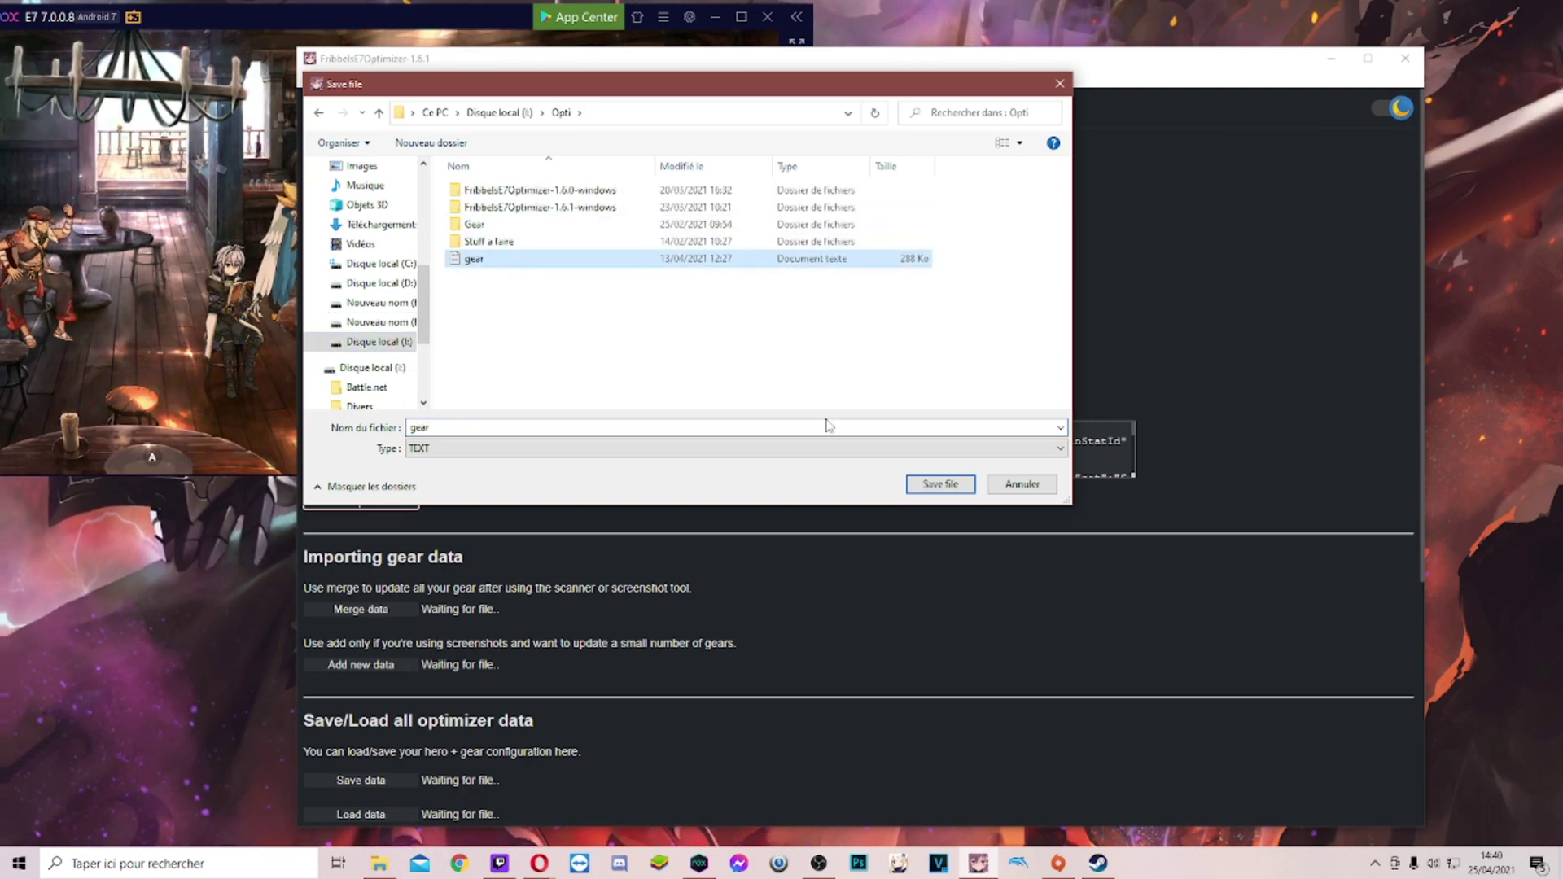
left_click(936, 485)
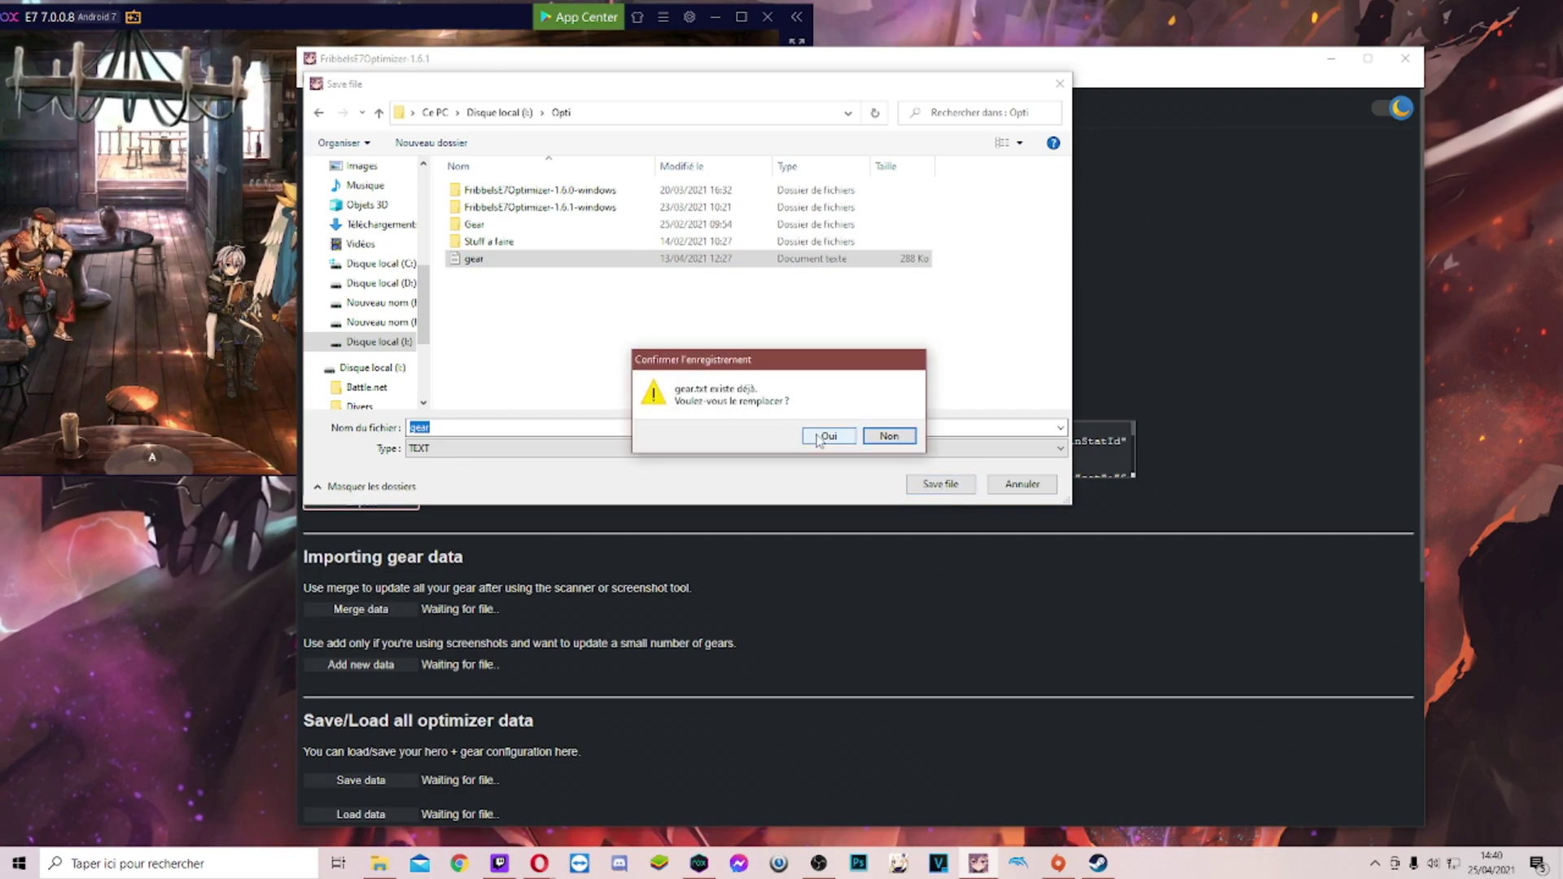
left_click(819, 440)
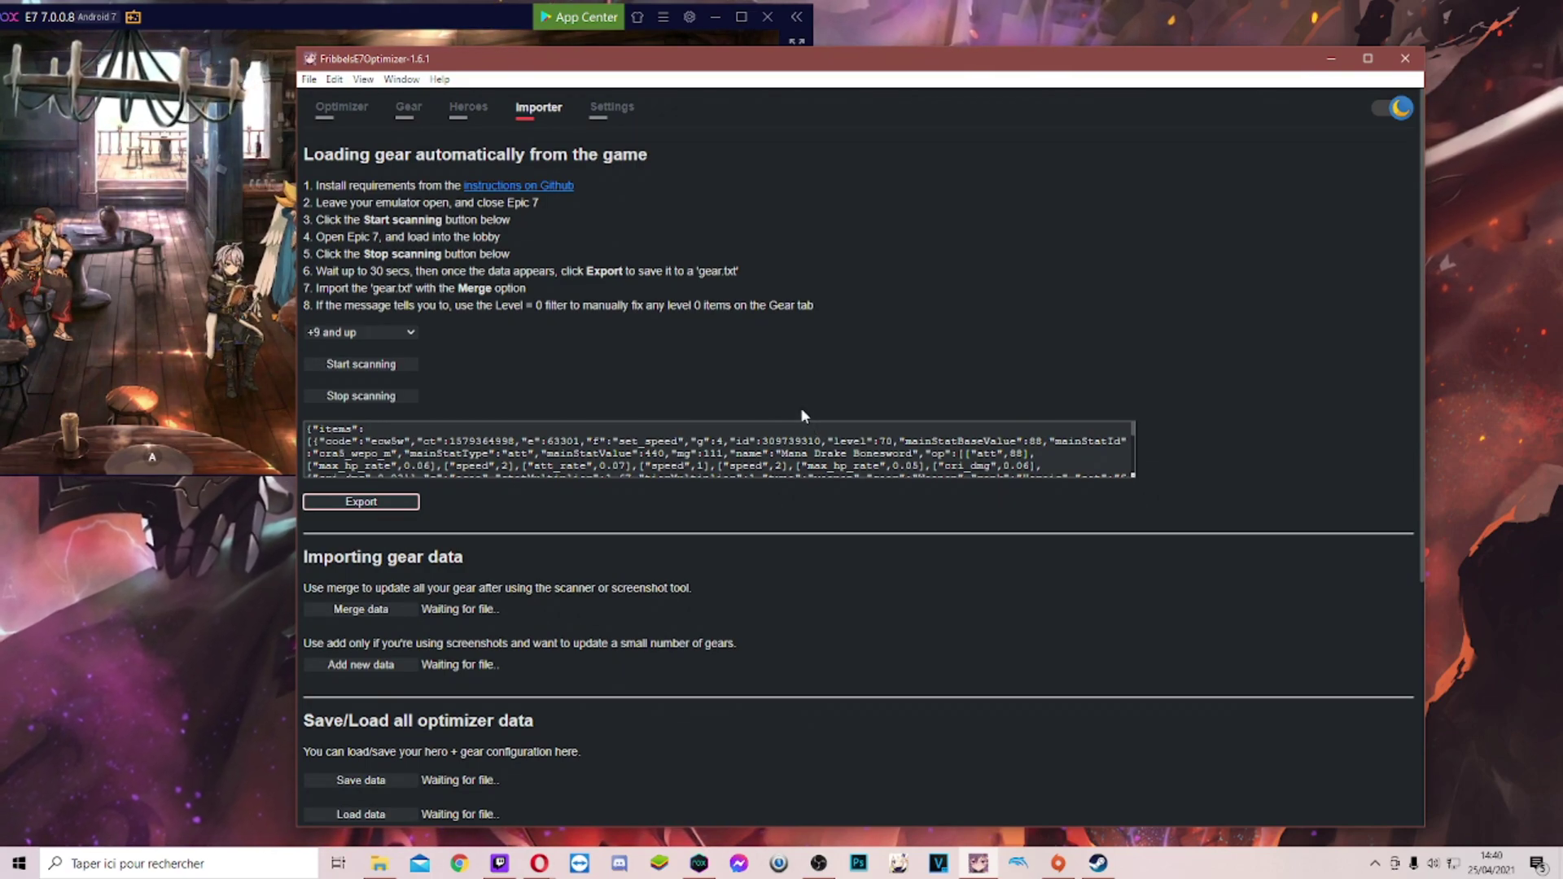
- Merge the gear data from gear.txt in the Opti folder on local disk I: into the optimizer
left_click(368, 609)
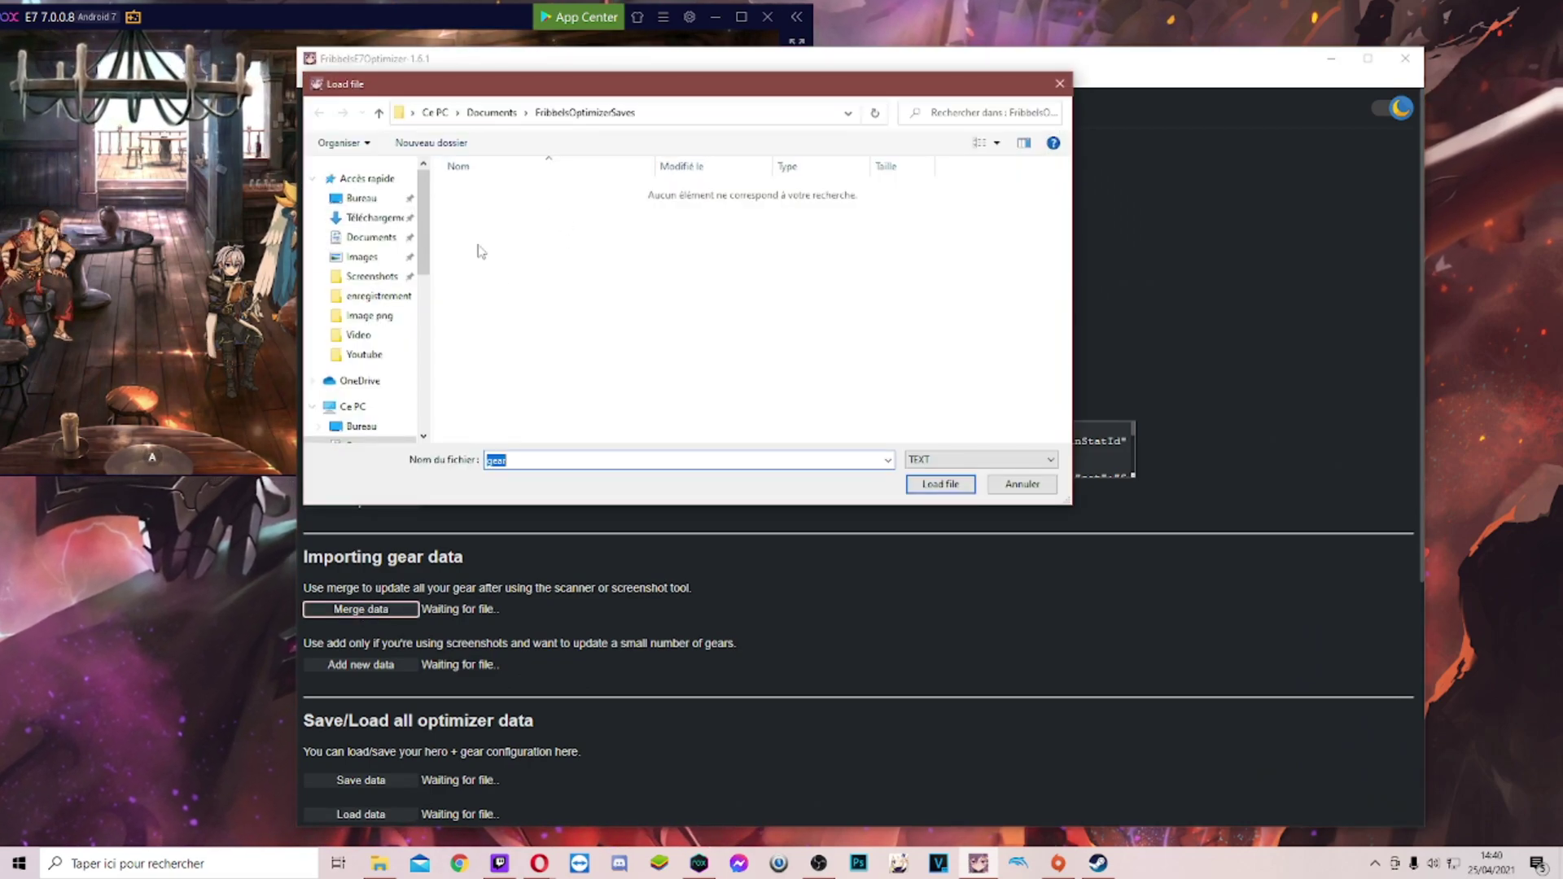
scroll(387, 359, "down", 5)
left_click(381, 381)
double_click(482, 215)
left_click(516, 260)
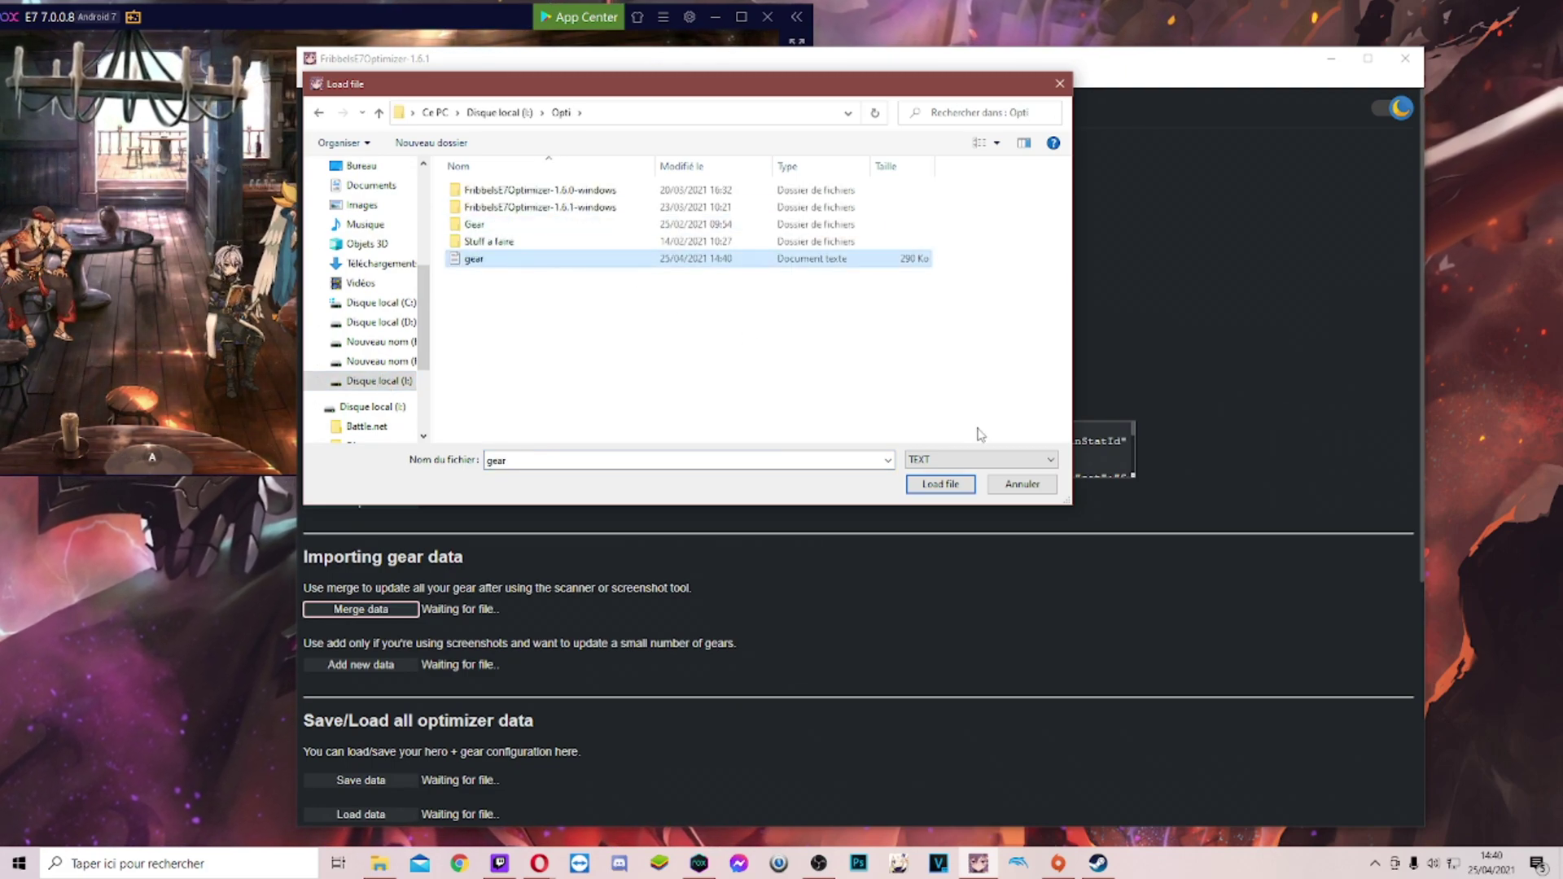
left_click(939, 483)
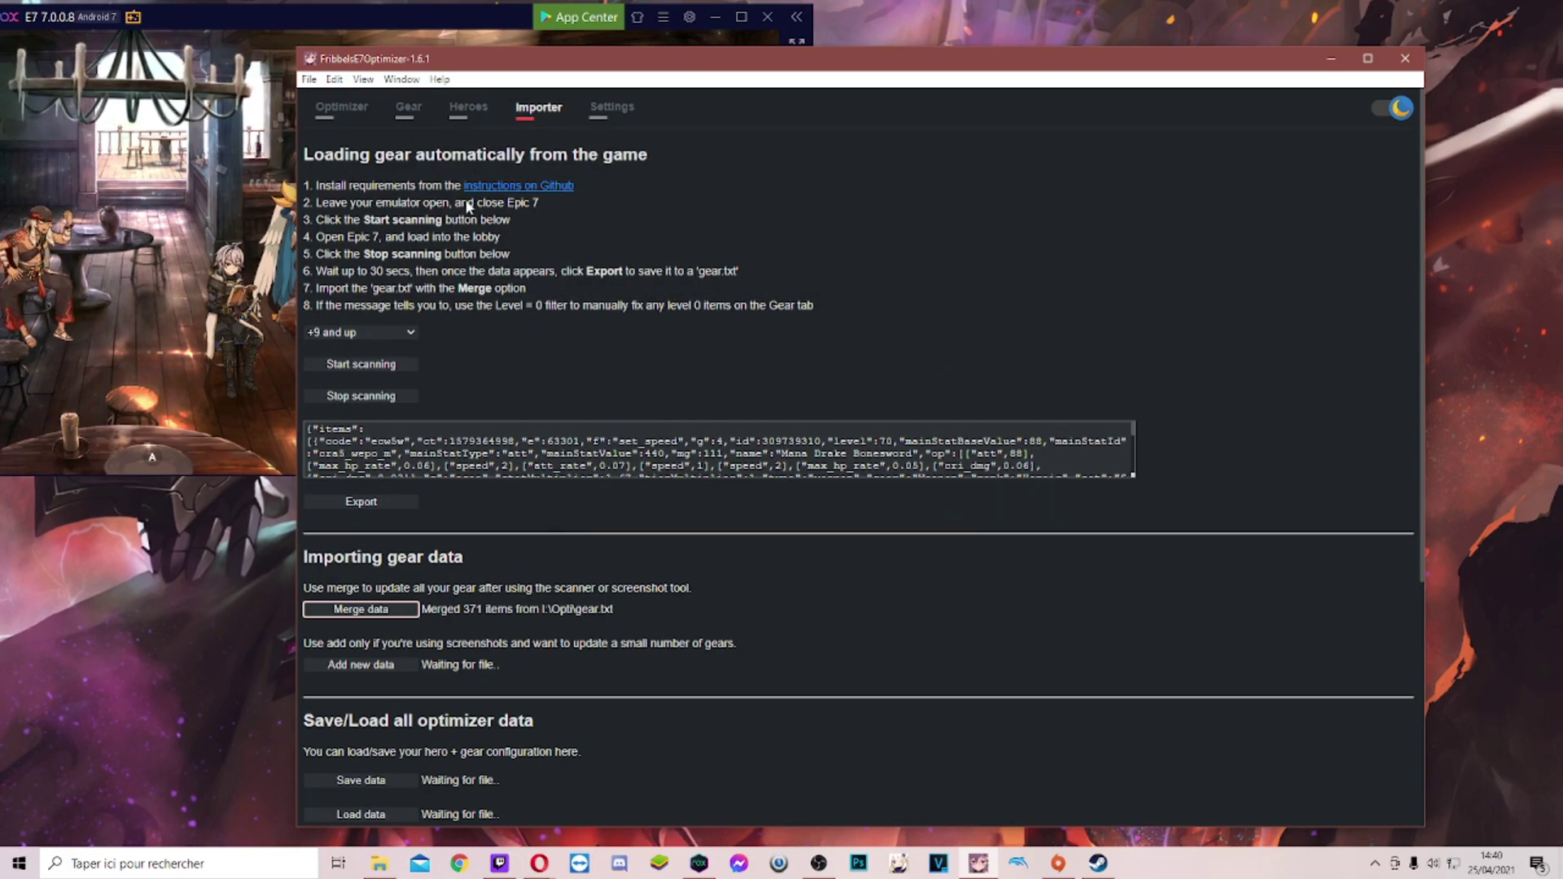
- Open the optimizer's gear table and look through the imported items and their stats
left_click(408, 106)
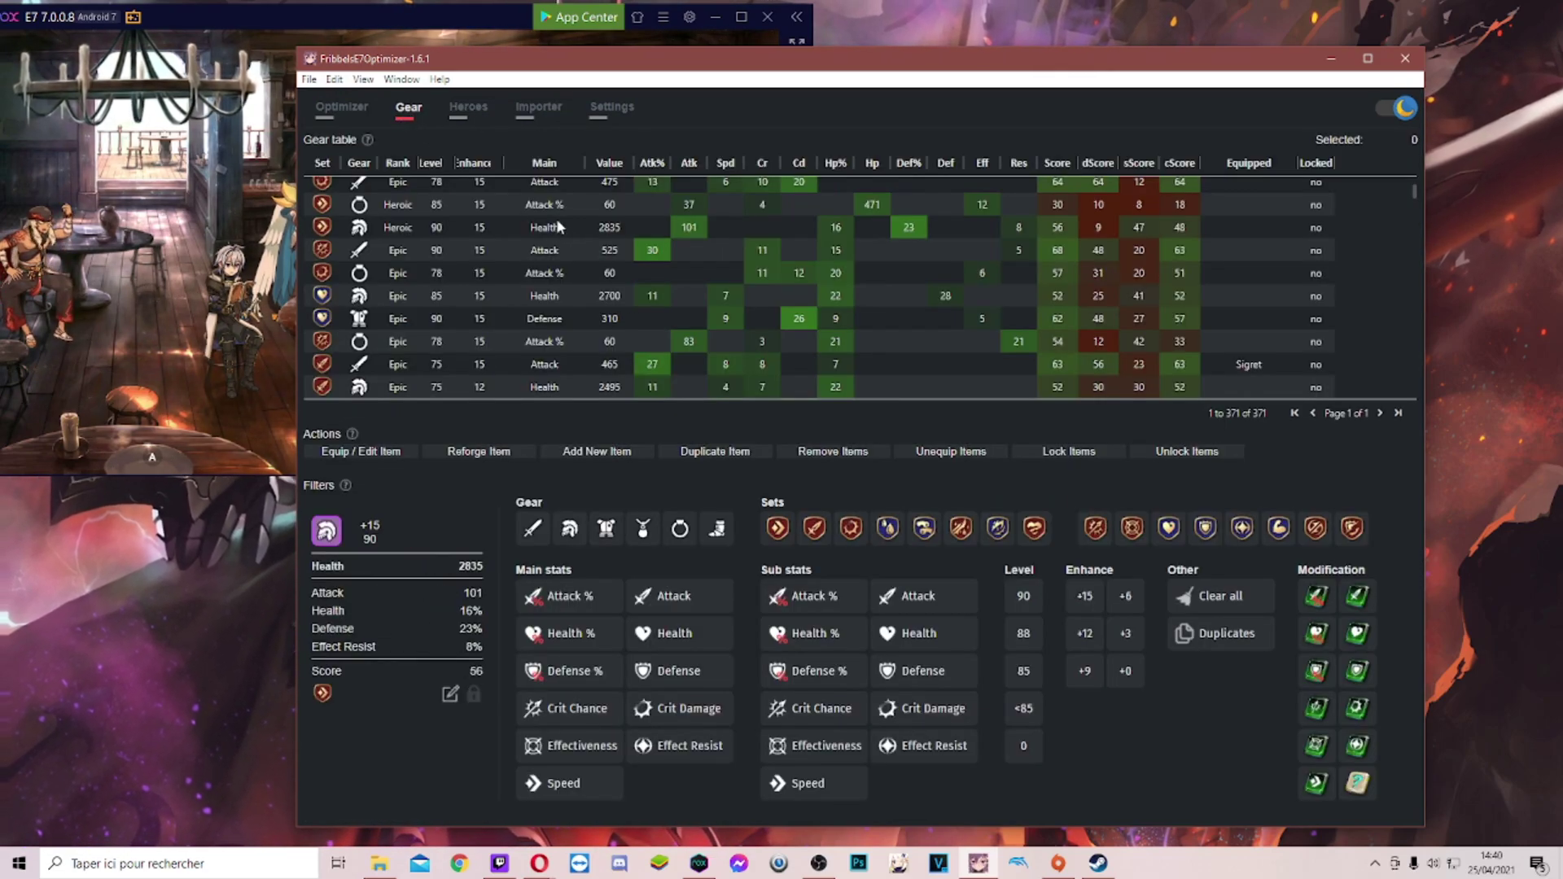
scroll(569, 223, "down", 2)
scroll(570, 224, "down", 5)
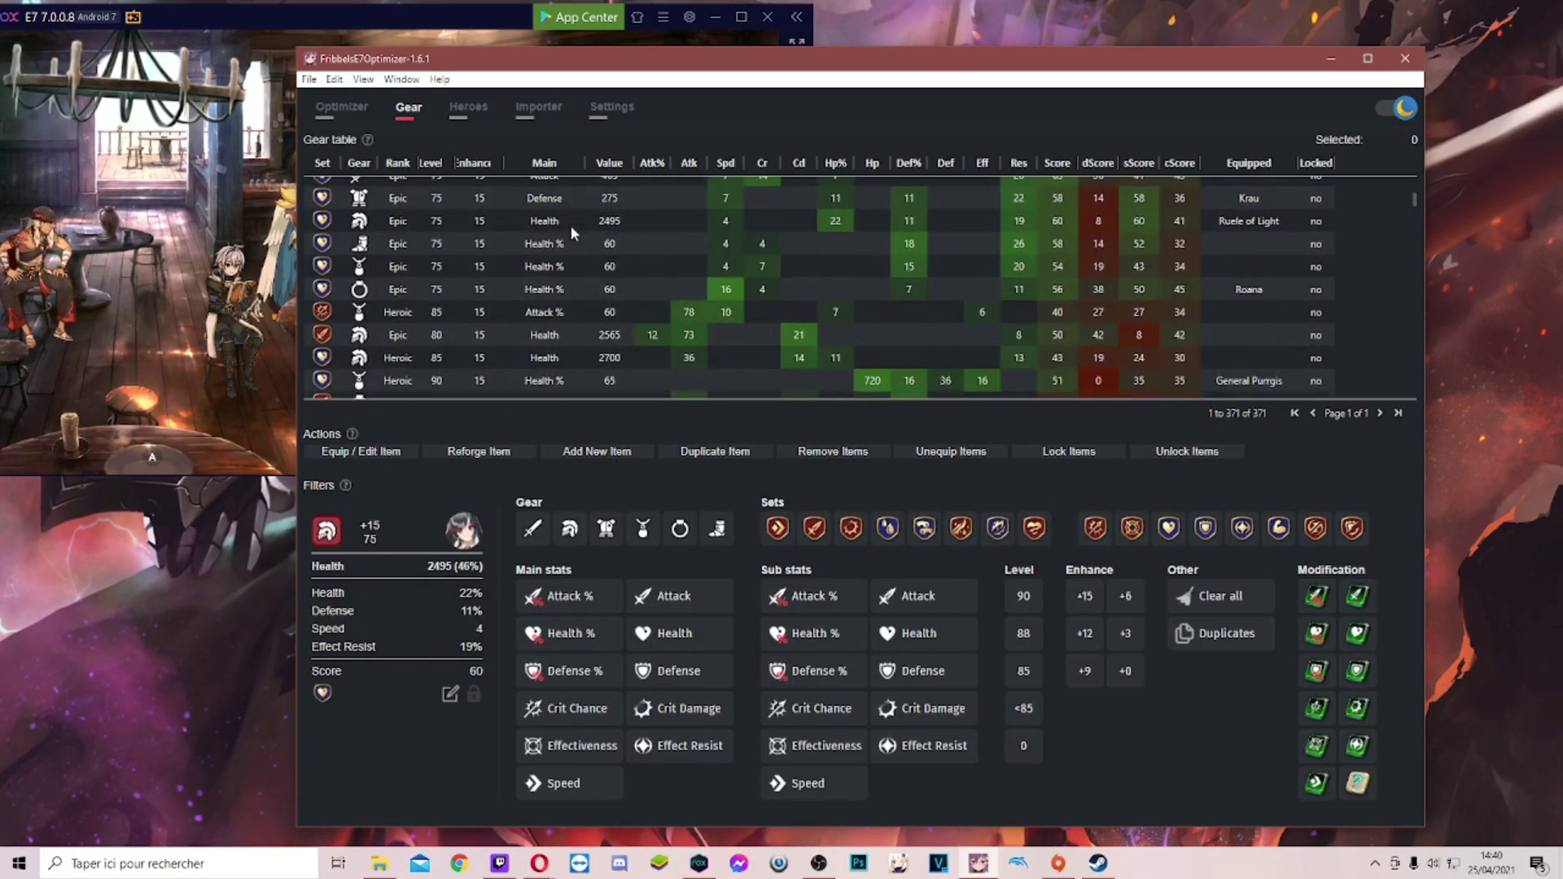
scroll(572, 230, "down", 6)
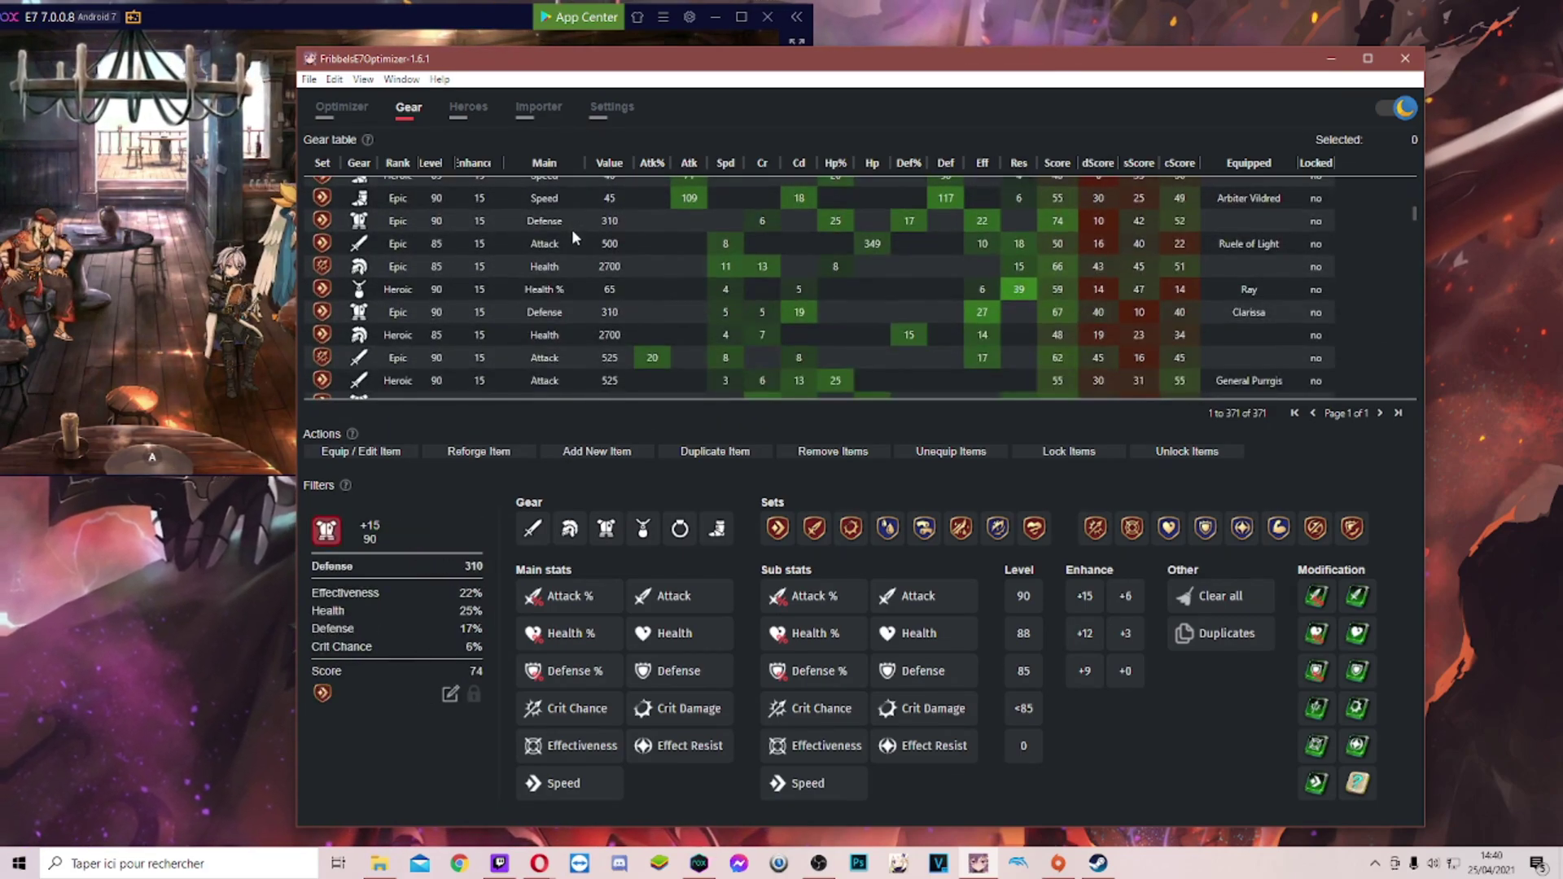
scroll(571, 230, "down", 5)
scroll(572, 228, "up", 5)
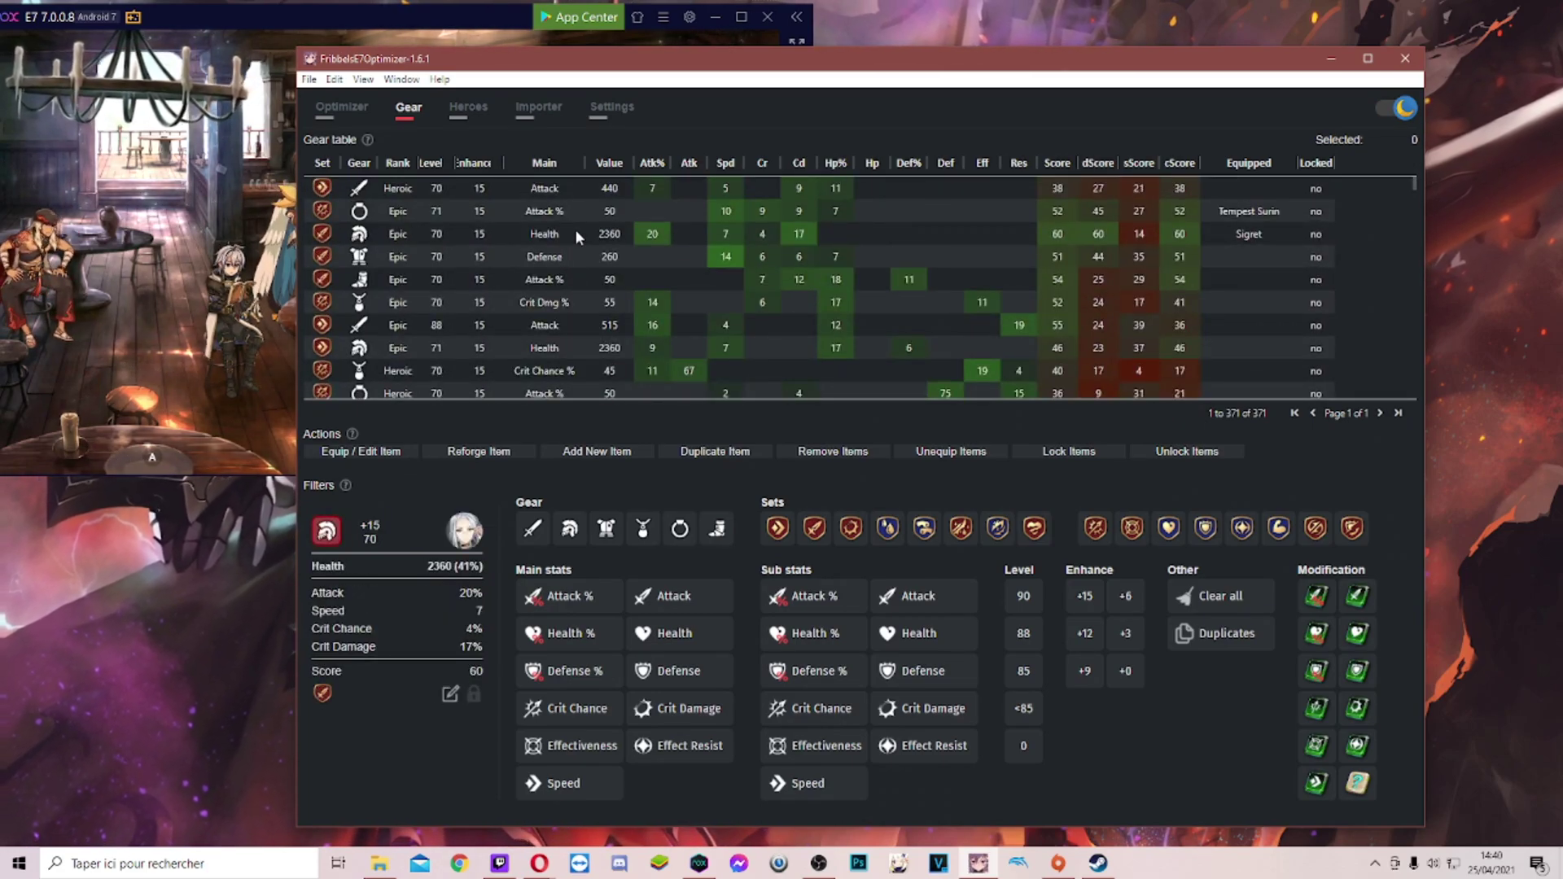
- Switch to the Epic Seven game in the Nox emulator and change its language setting from English to Français
key("alt+Tab")
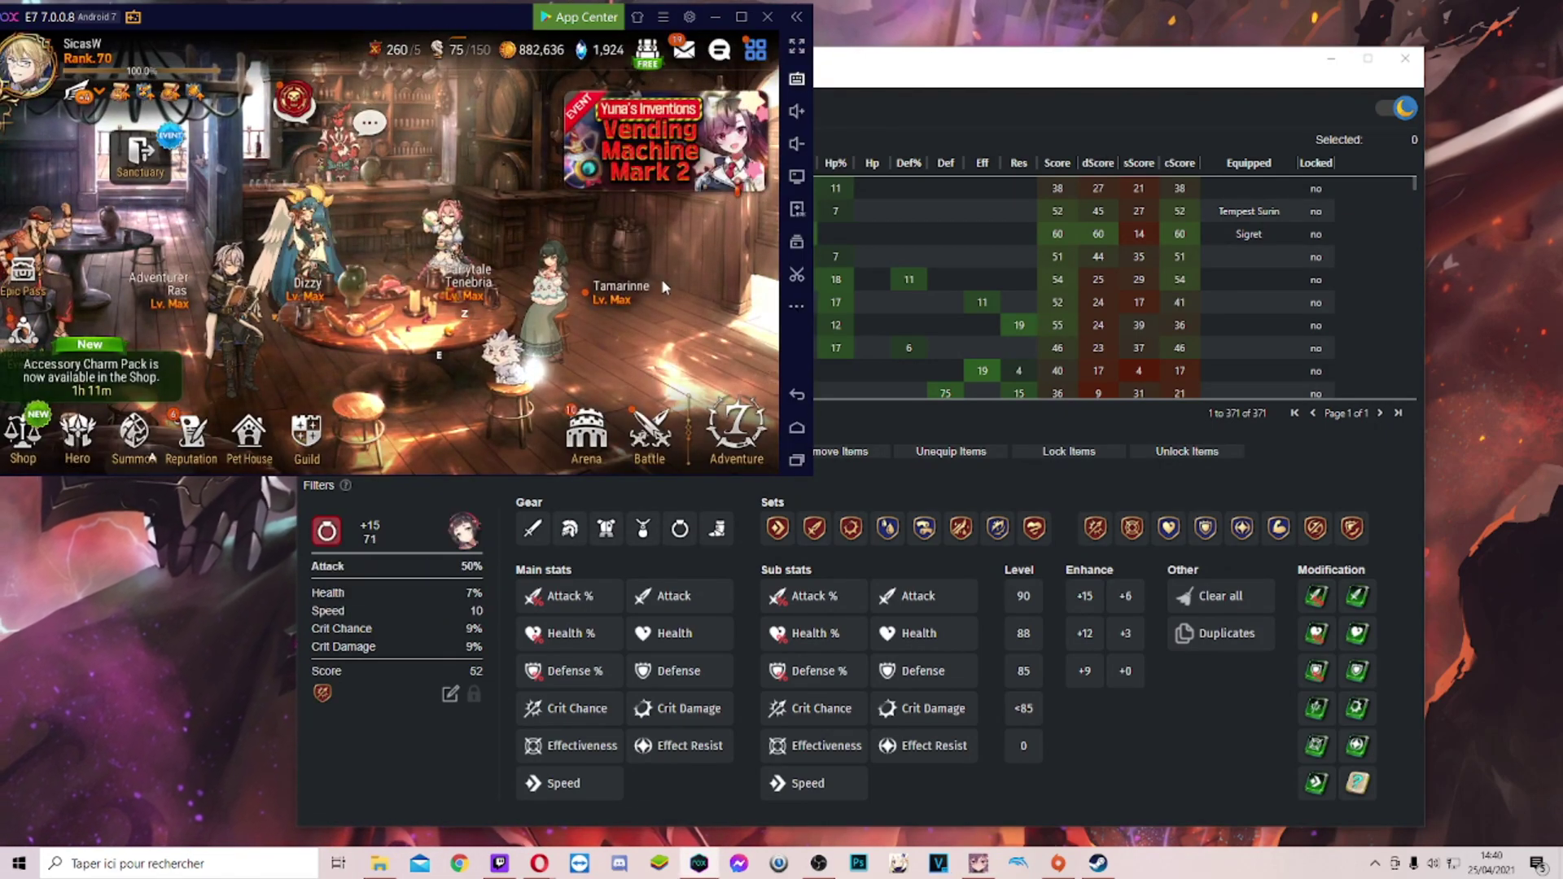
left_click(756, 50)
left_click(755, 450)
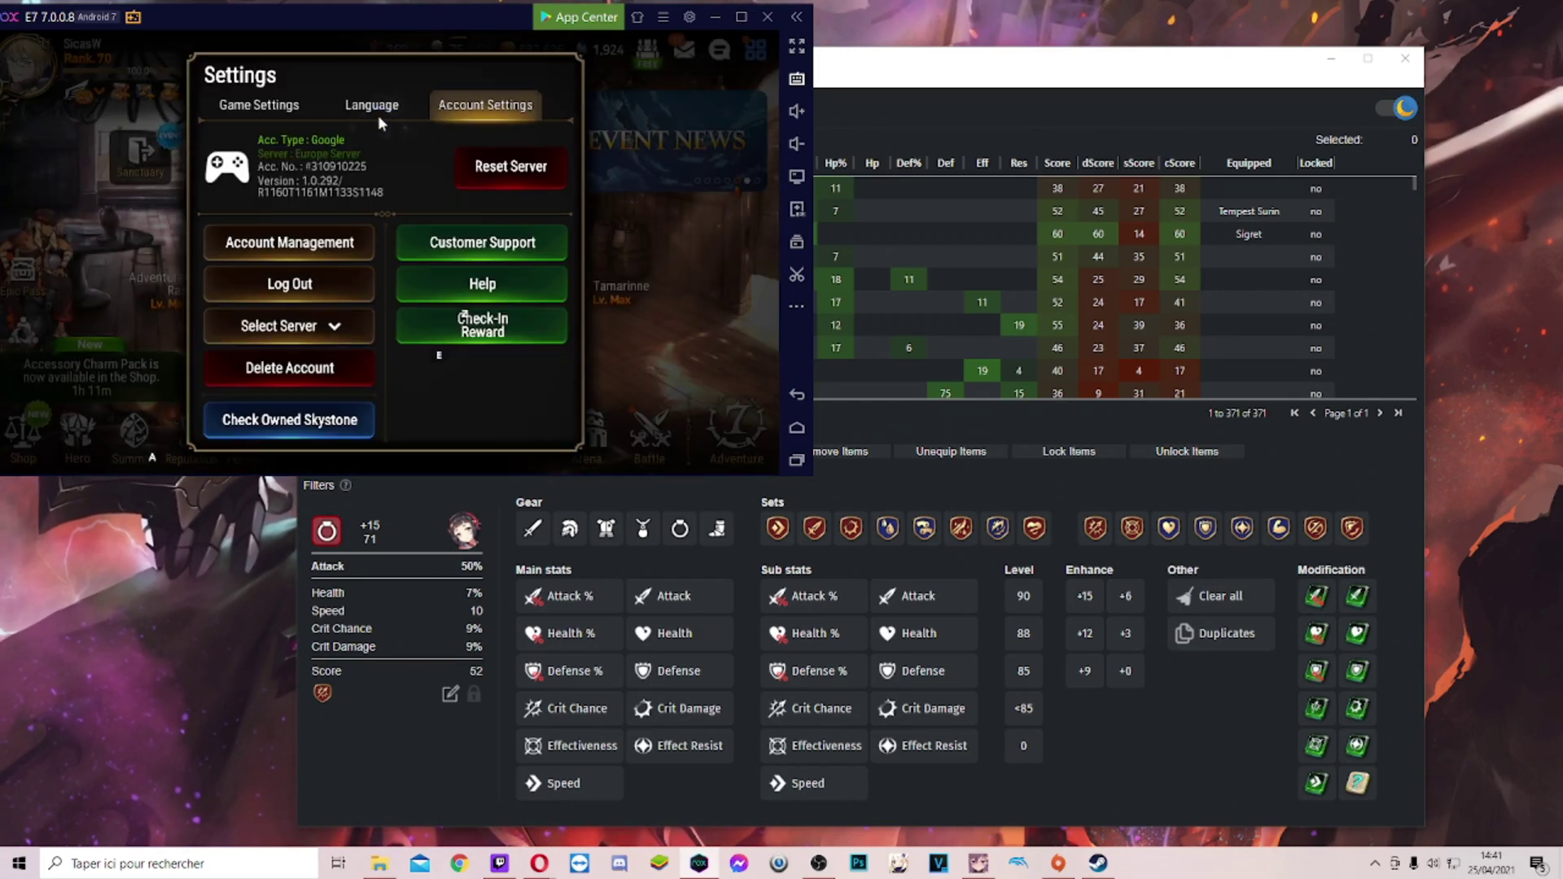
left_click(378, 116)
left_click(395, 181)
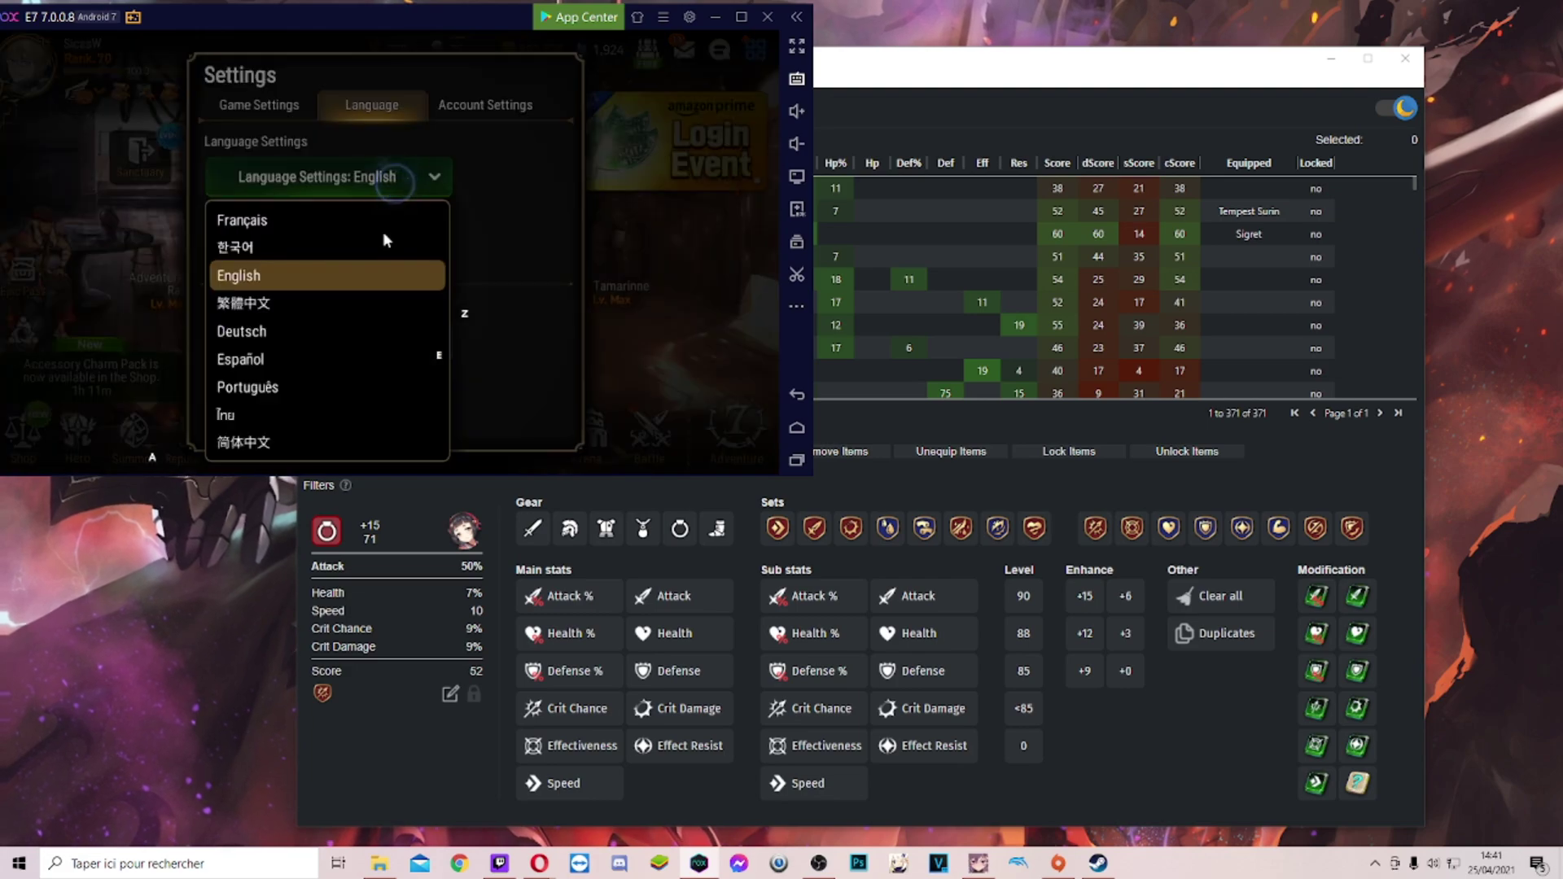
left_click(310, 232)
- Switch back to FribbelsE7Optimizer and look through the hero list with its sets and stats
left_click(896, 77)
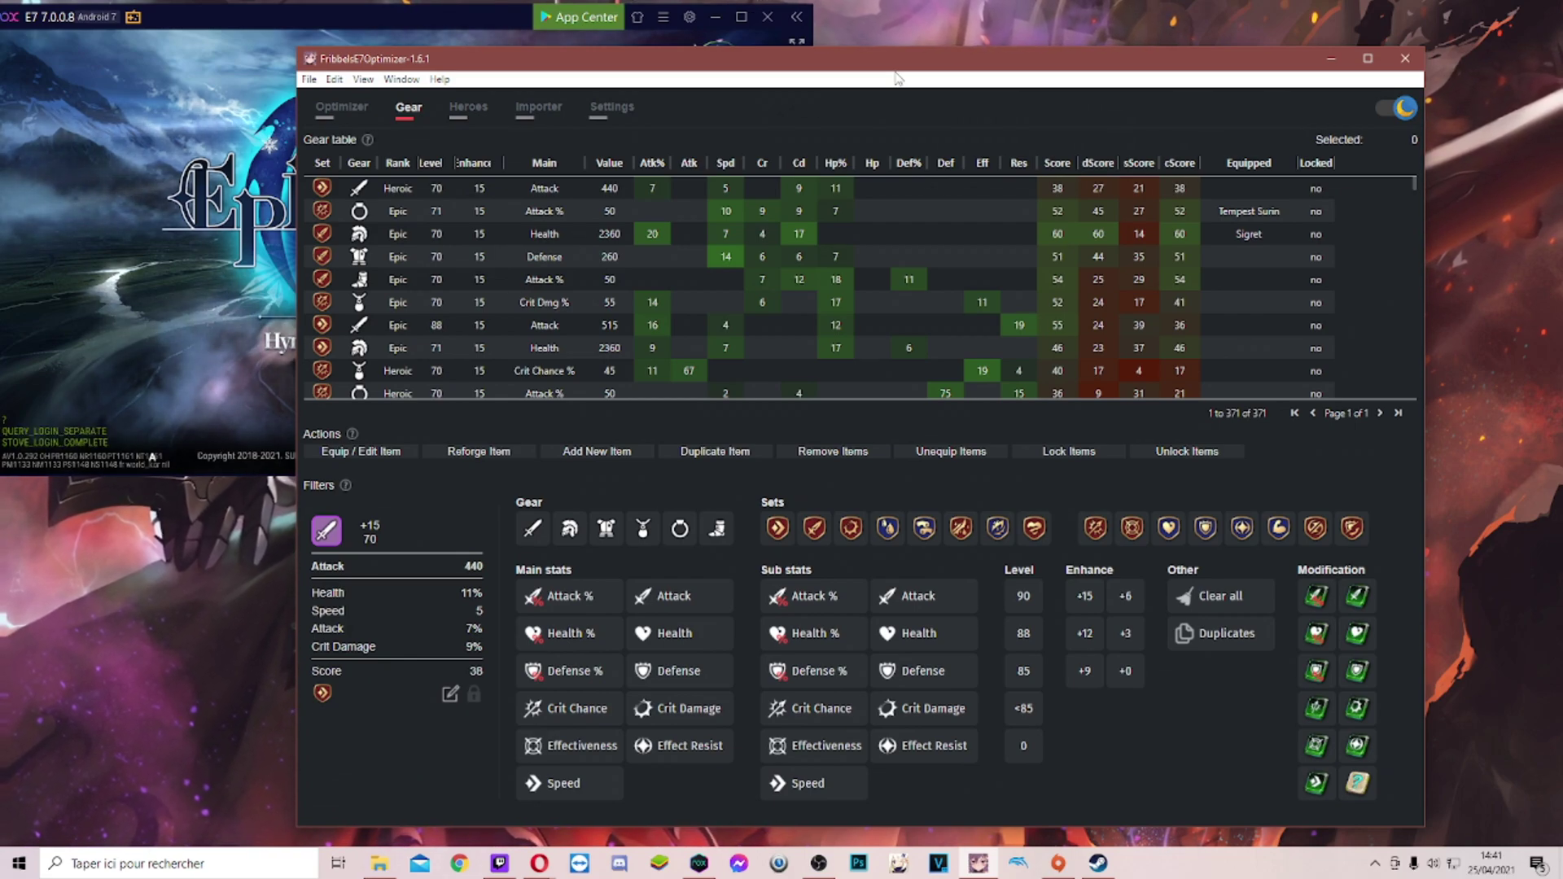
left_click(480, 110)
scroll(525, 280, "down", 2)
scroll(553, 320, "down", 5)
scroll(552, 322, "up", 2)
scroll(553, 322, "up", 6)
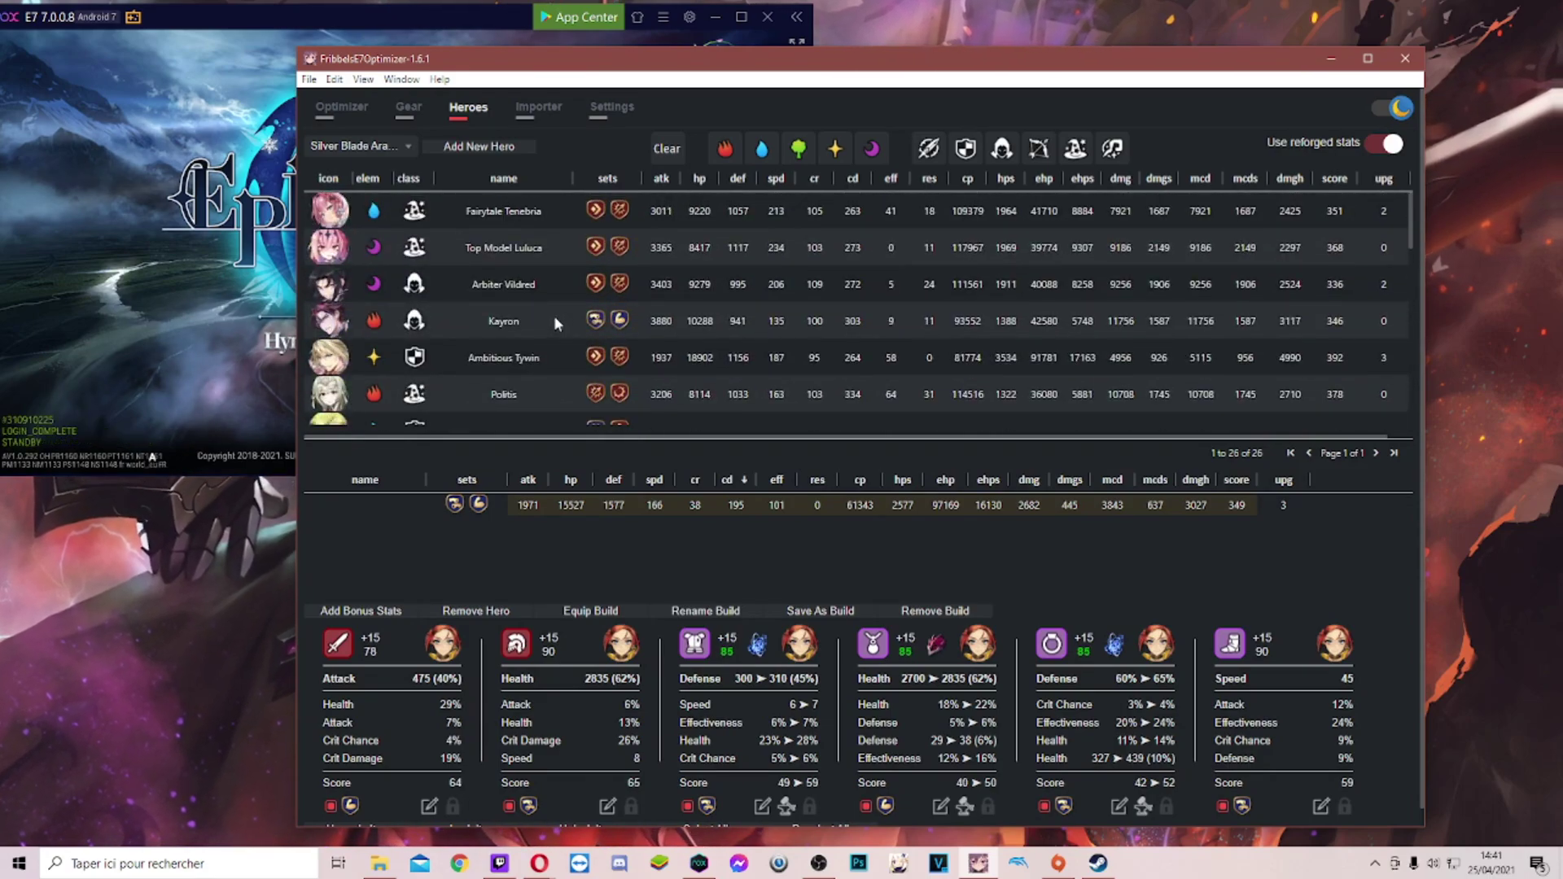
scroll(554, 320, "down", 7)
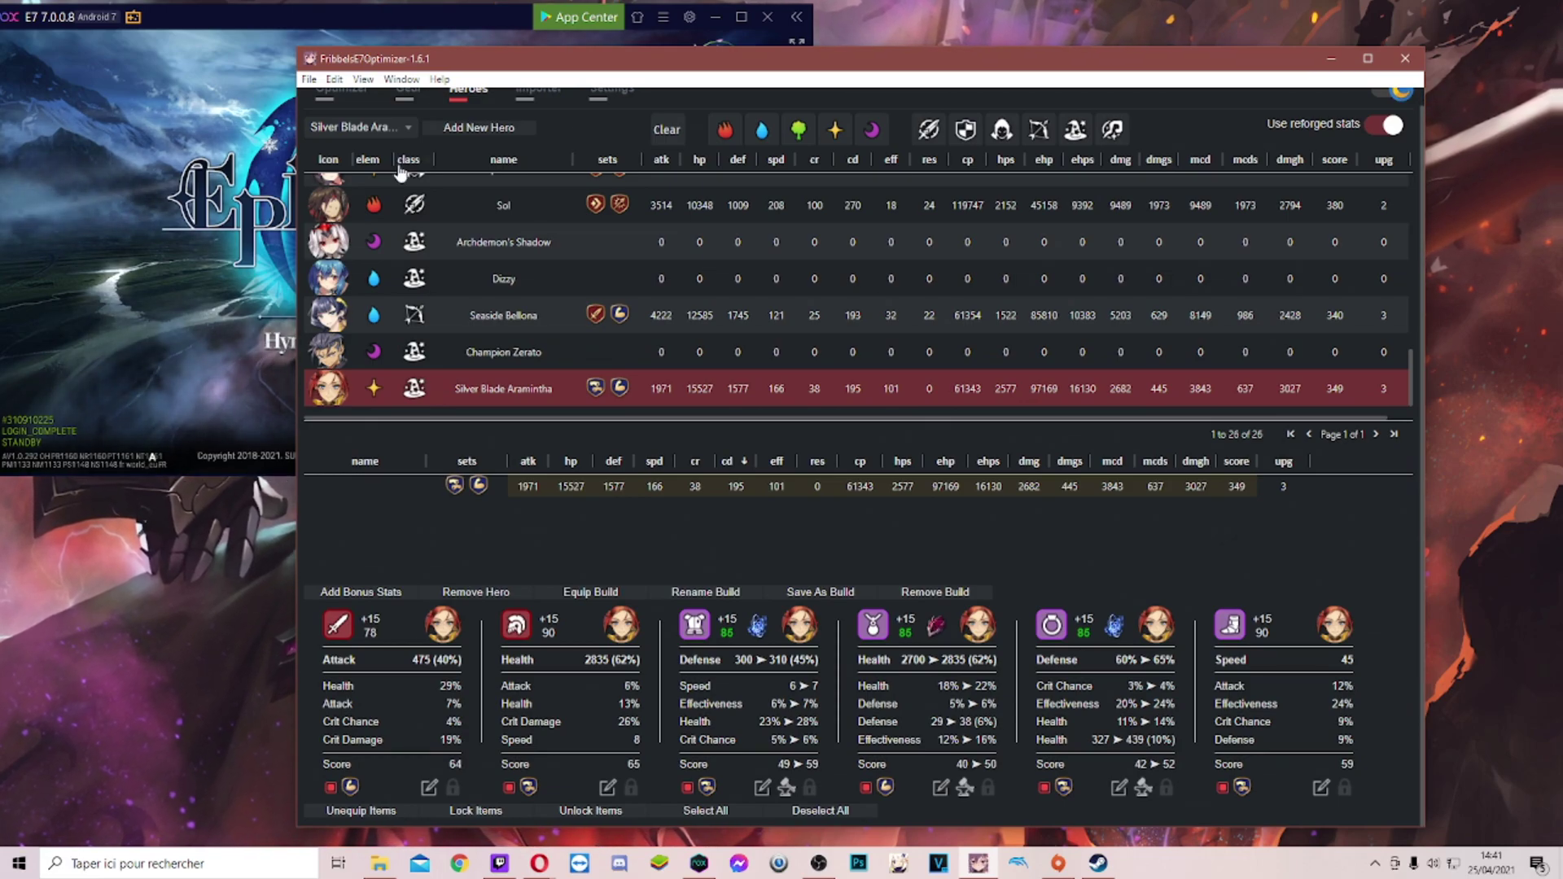
scroll(444, 244, "up", 2)
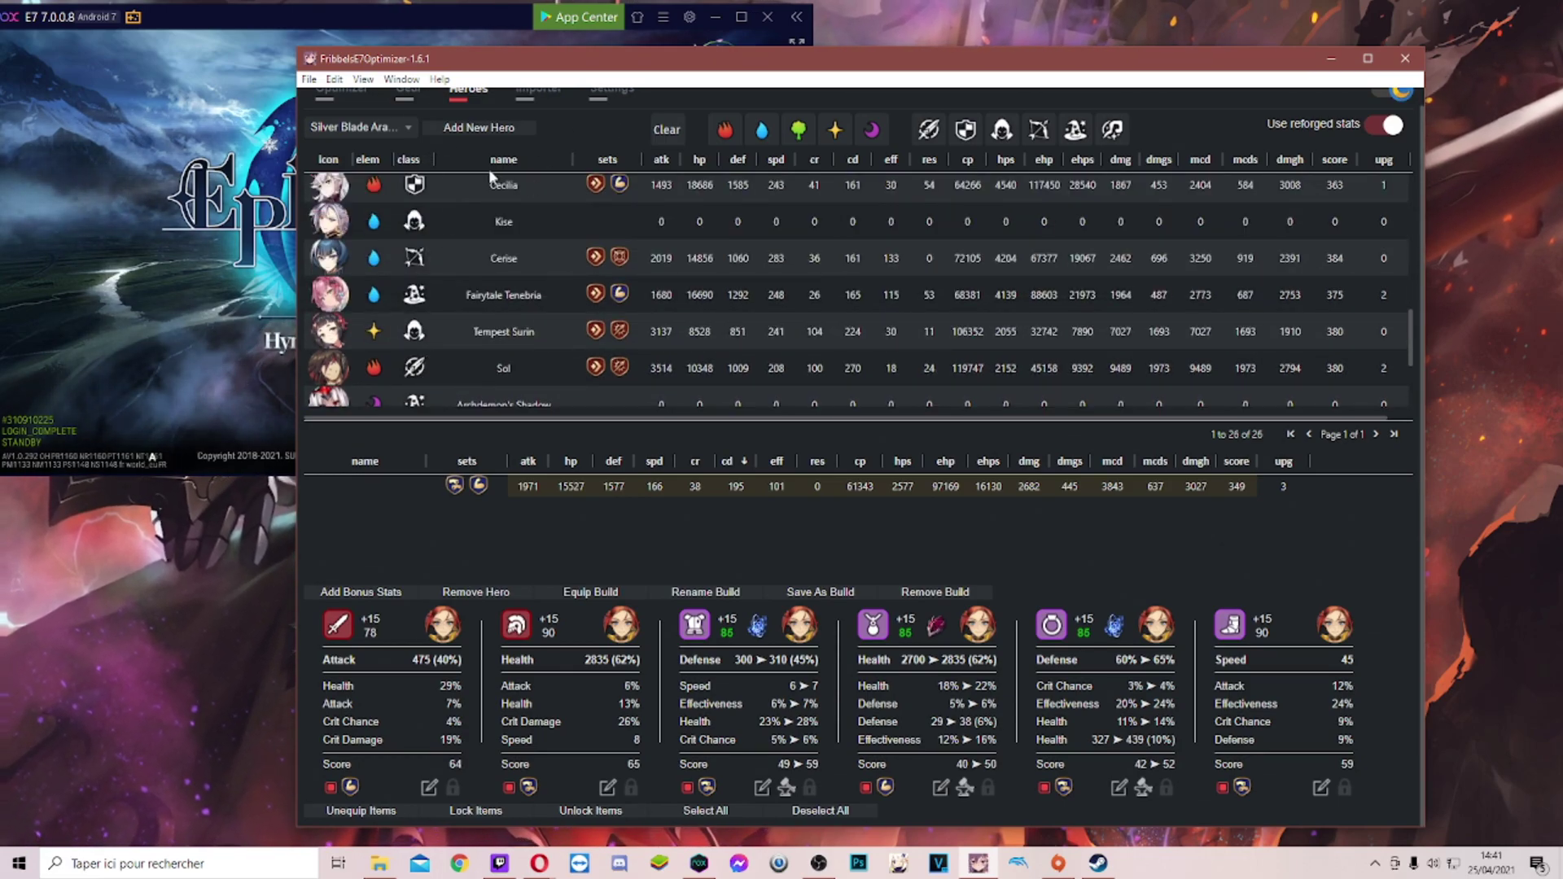
- Add Last Rider Krau as a new hero, and remove that hero from the list again
left_click(366, 128)
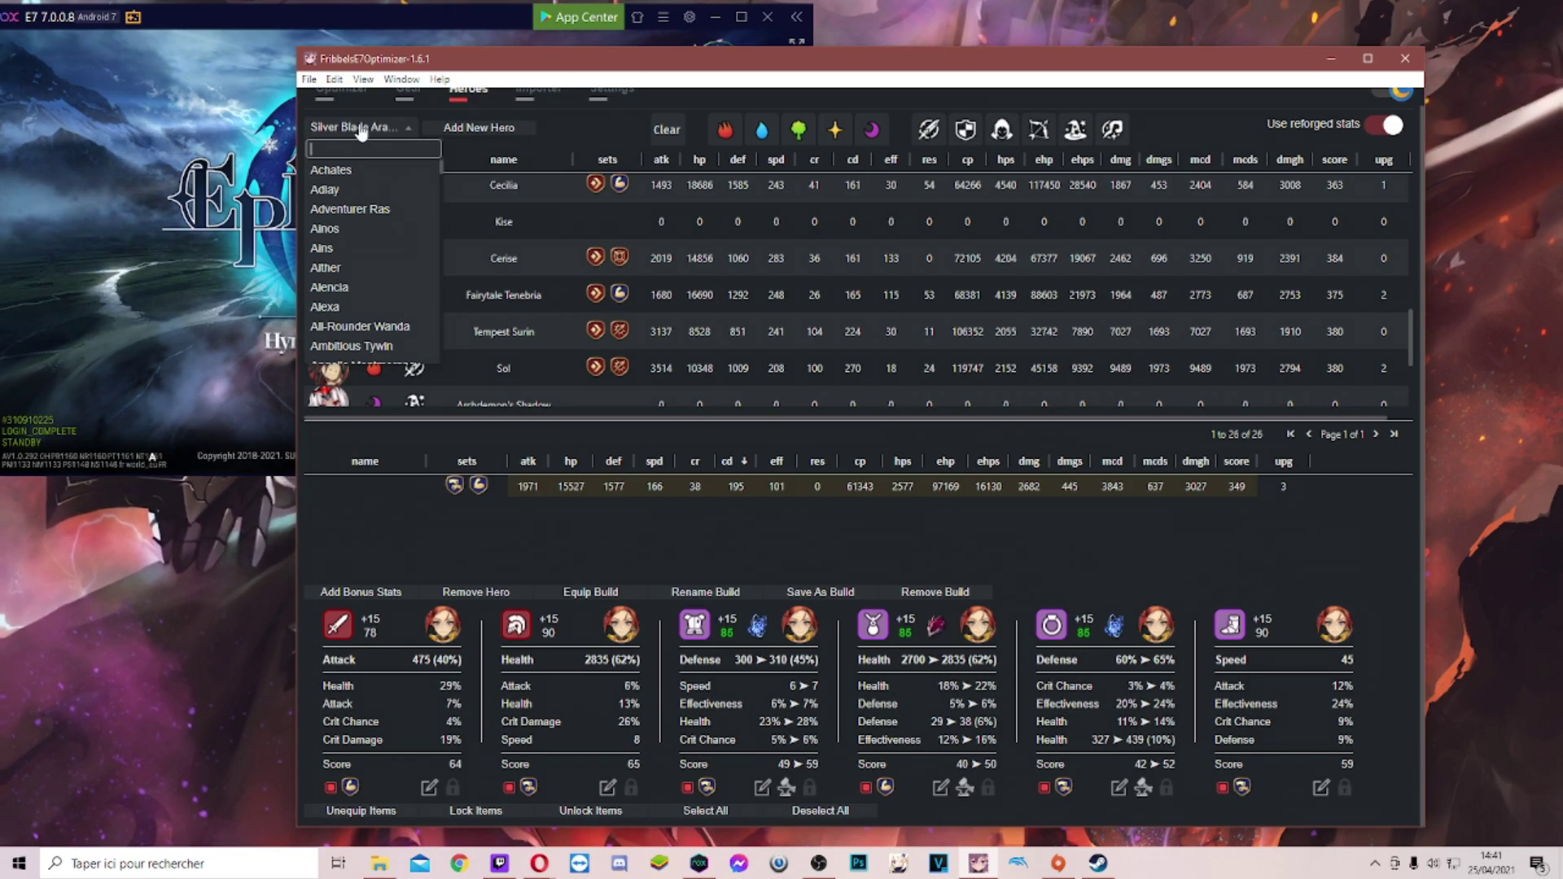
type("l")
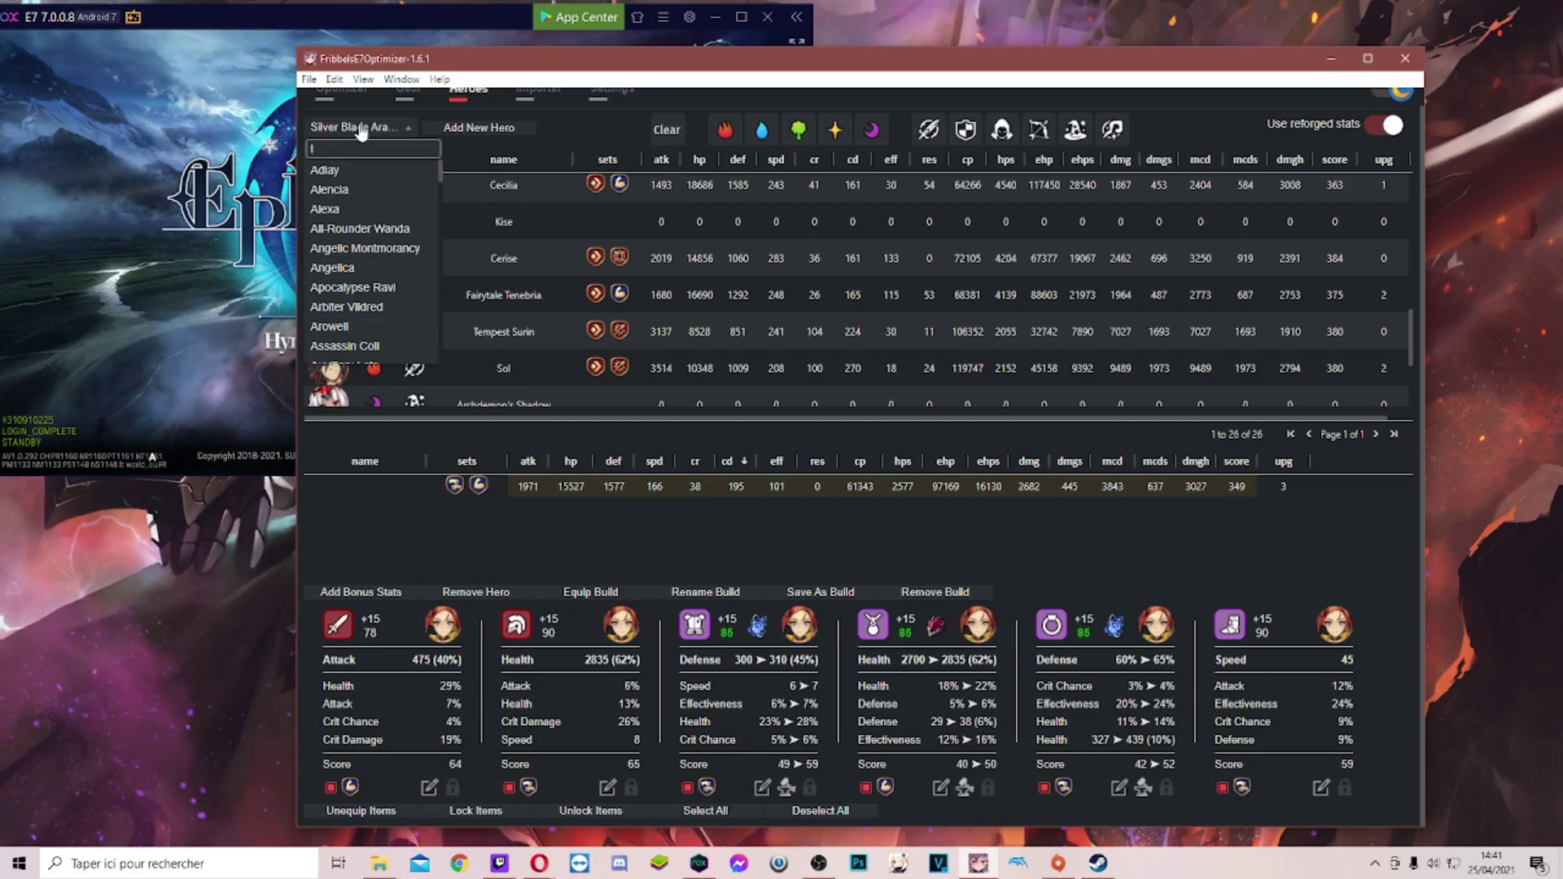
type("as")
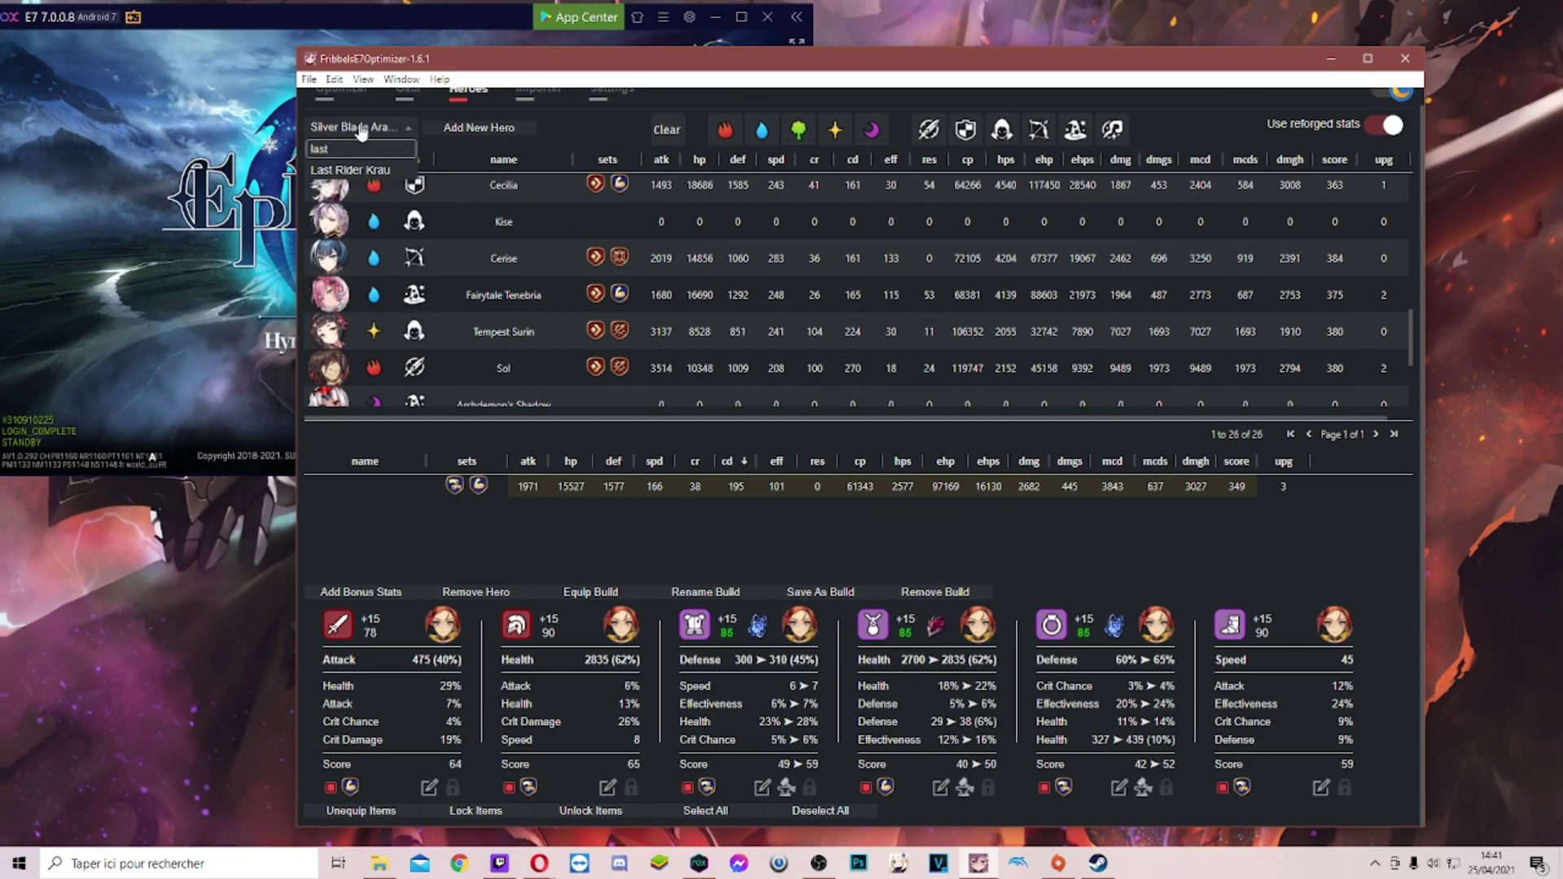
type("t")
key("Return")
left_click(469, 129)
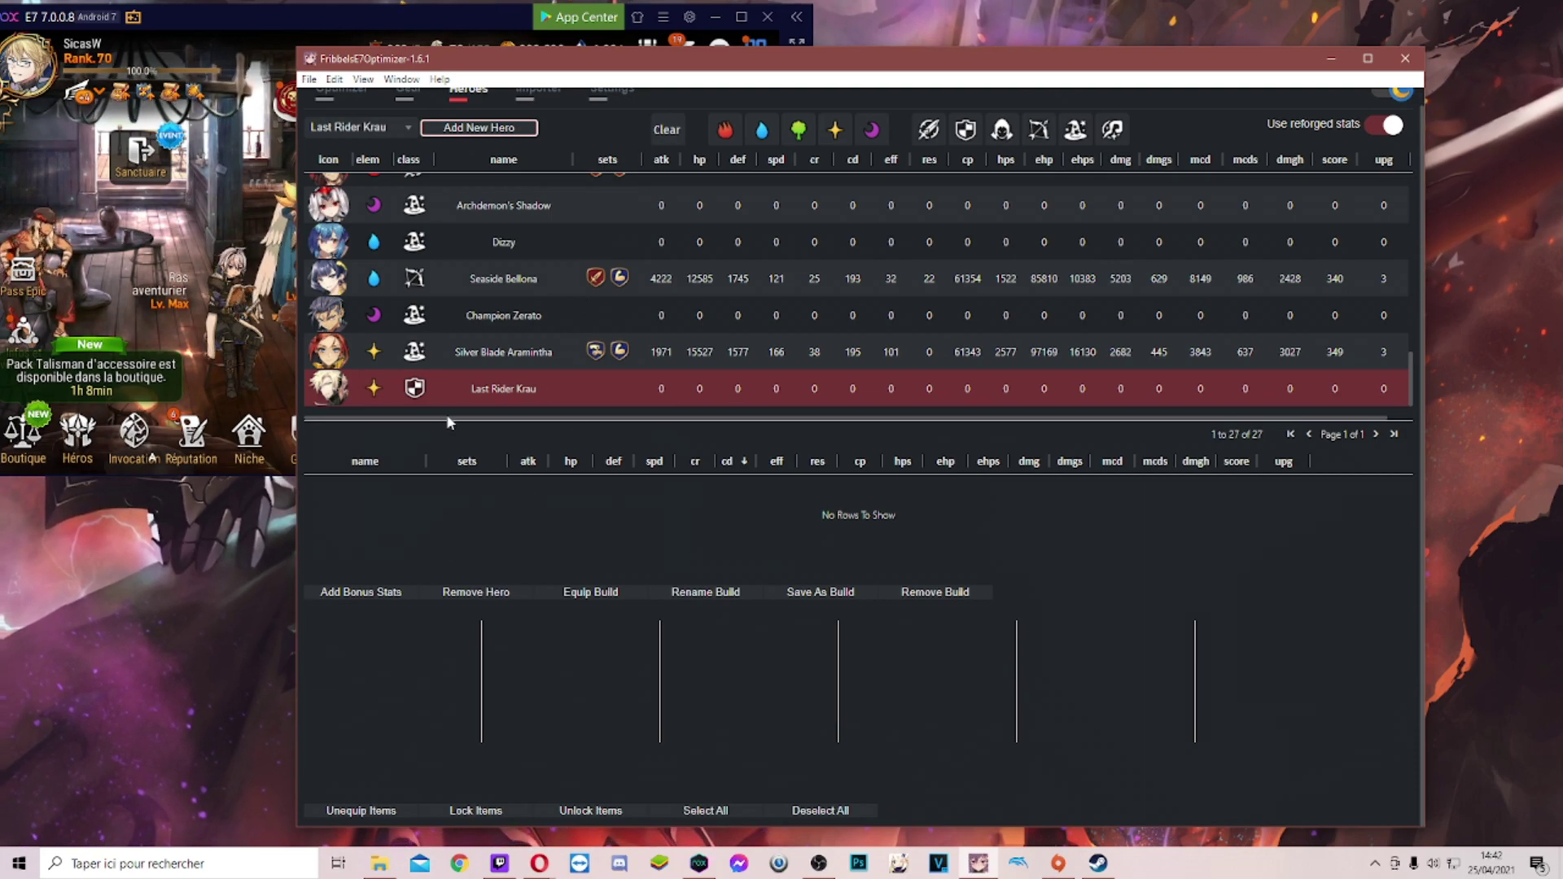
left_click(481, 589)
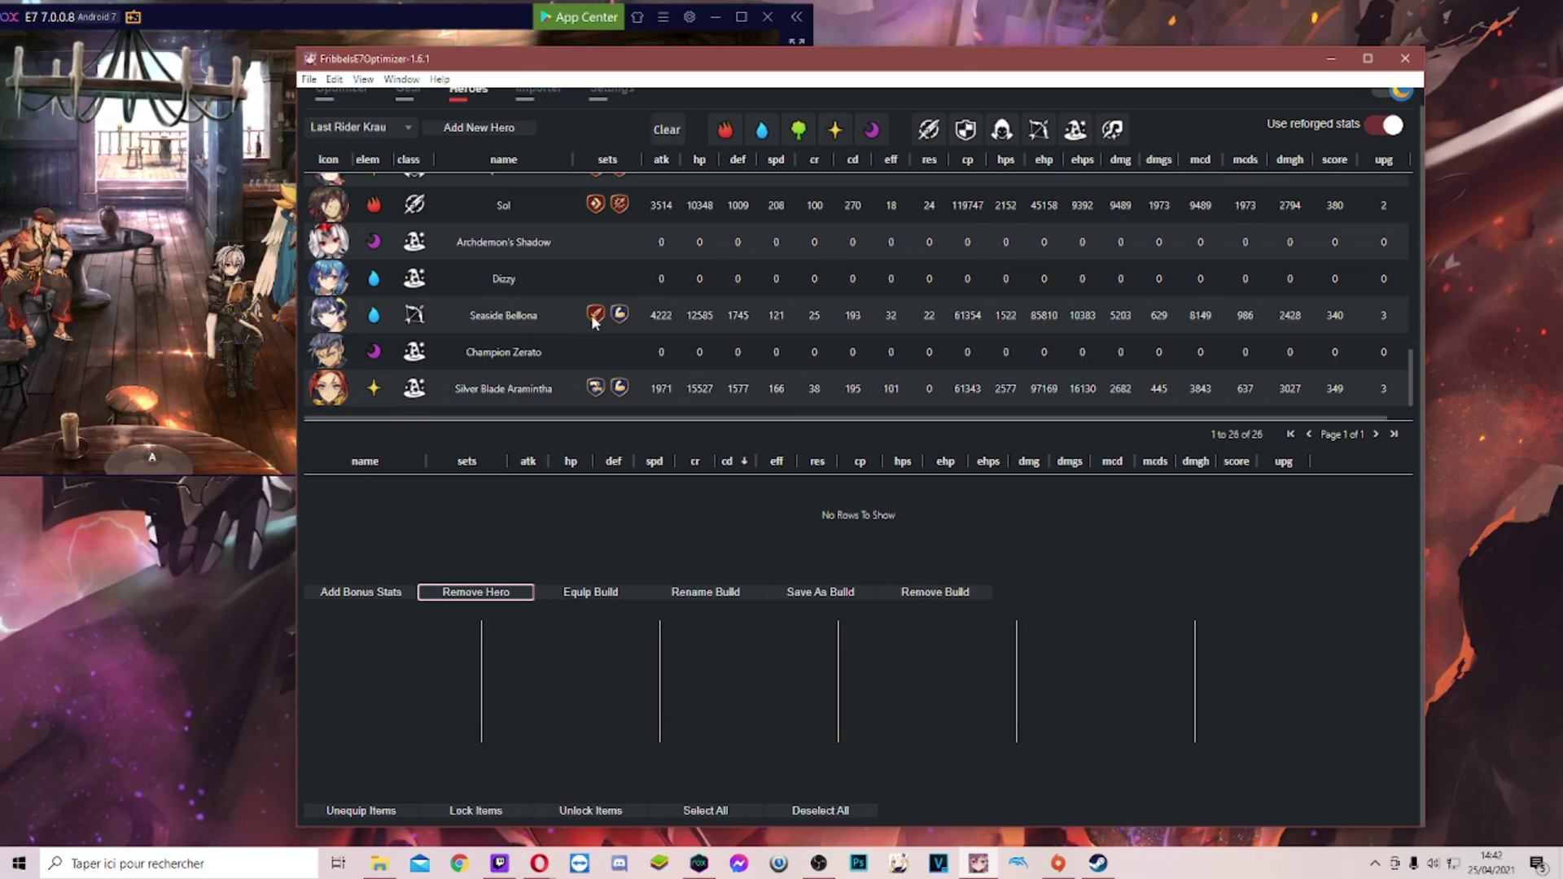
- Select Archdemon's Shadow as the hero to optimize and clear the minimum Def stat filter
left_click(498, 242)
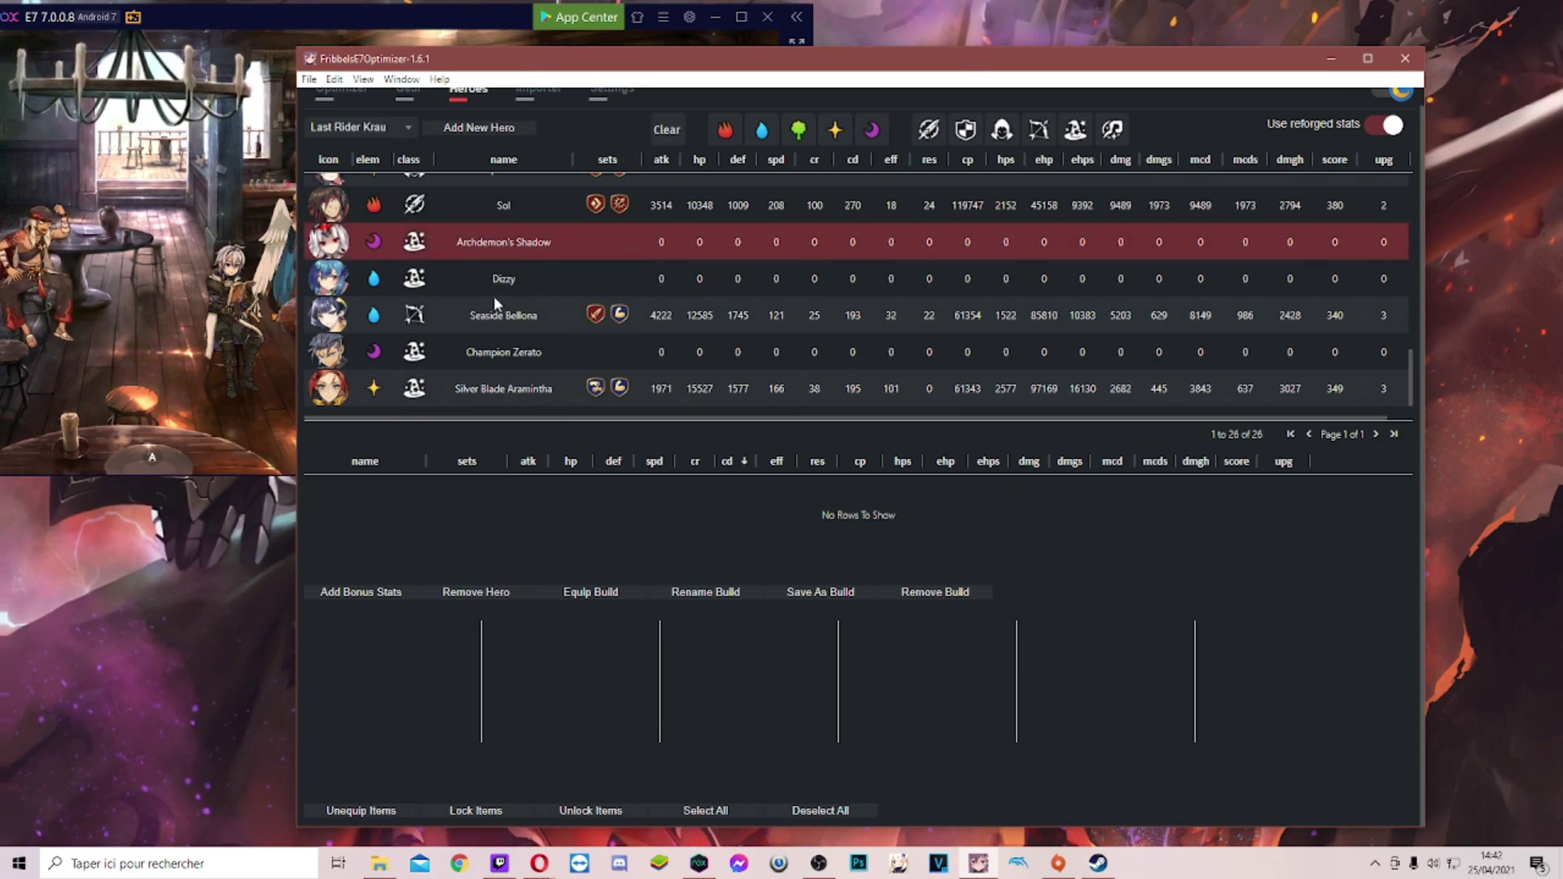
left_click(370, 135)
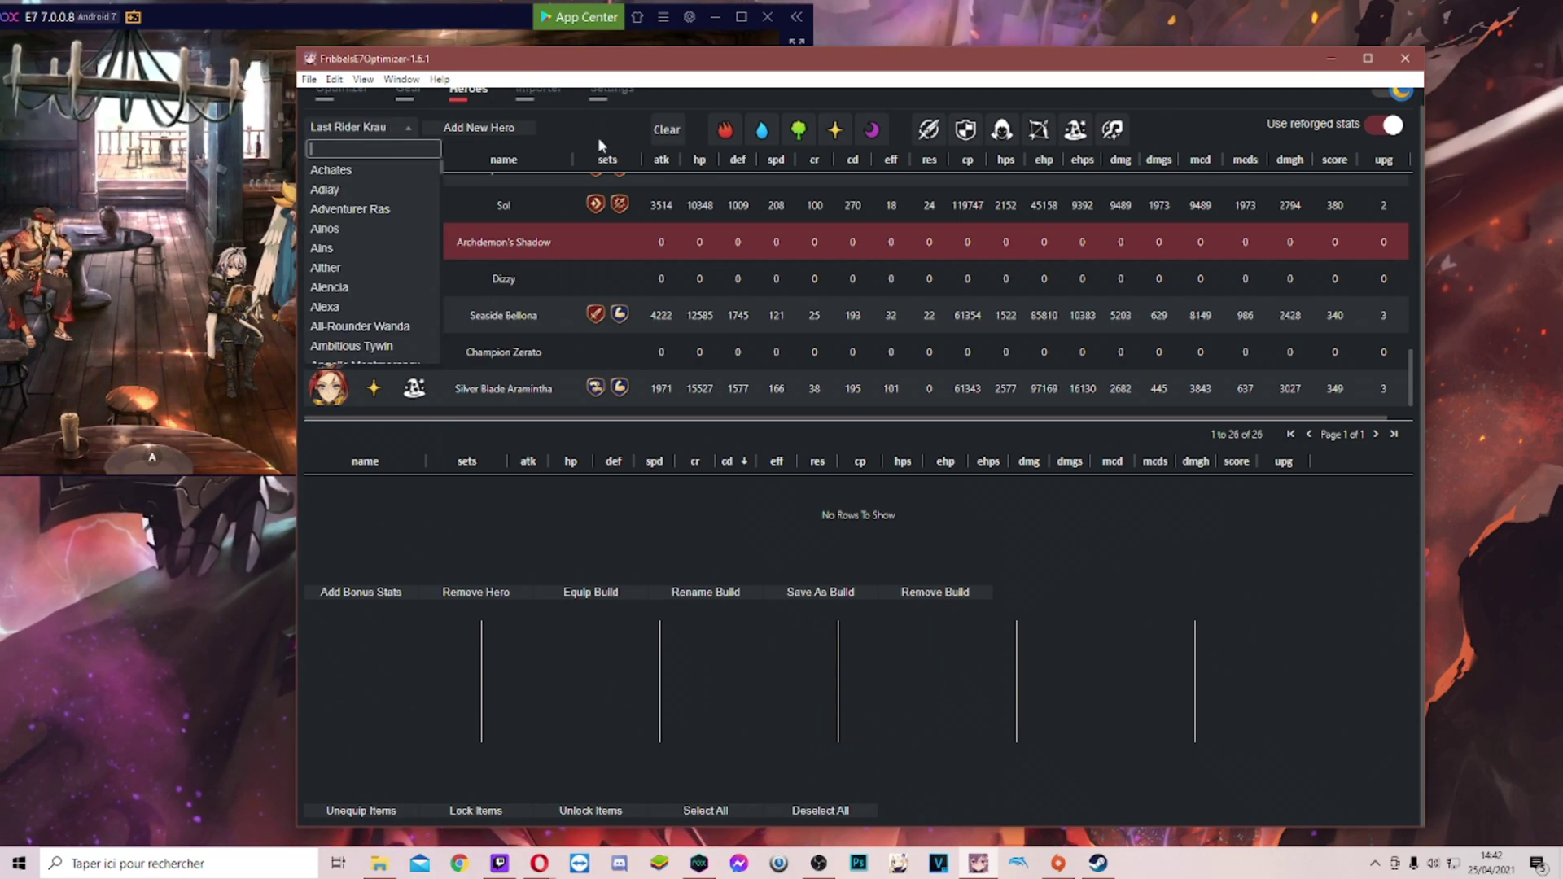
scroll(597, 136, "up", 1)
left_click(370, 112)
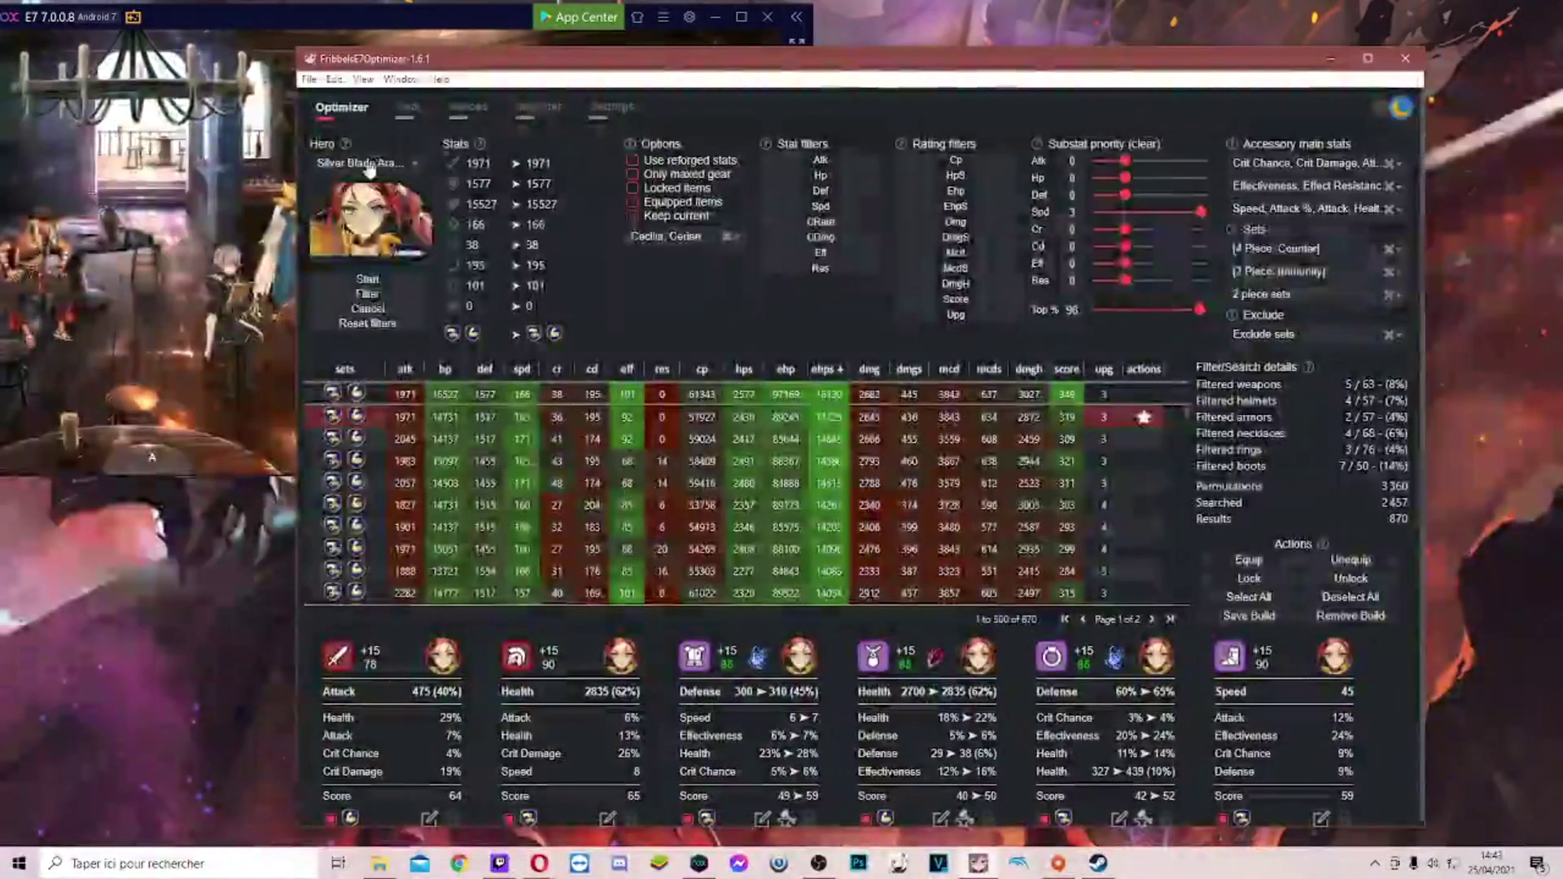
left_click(374, 163)
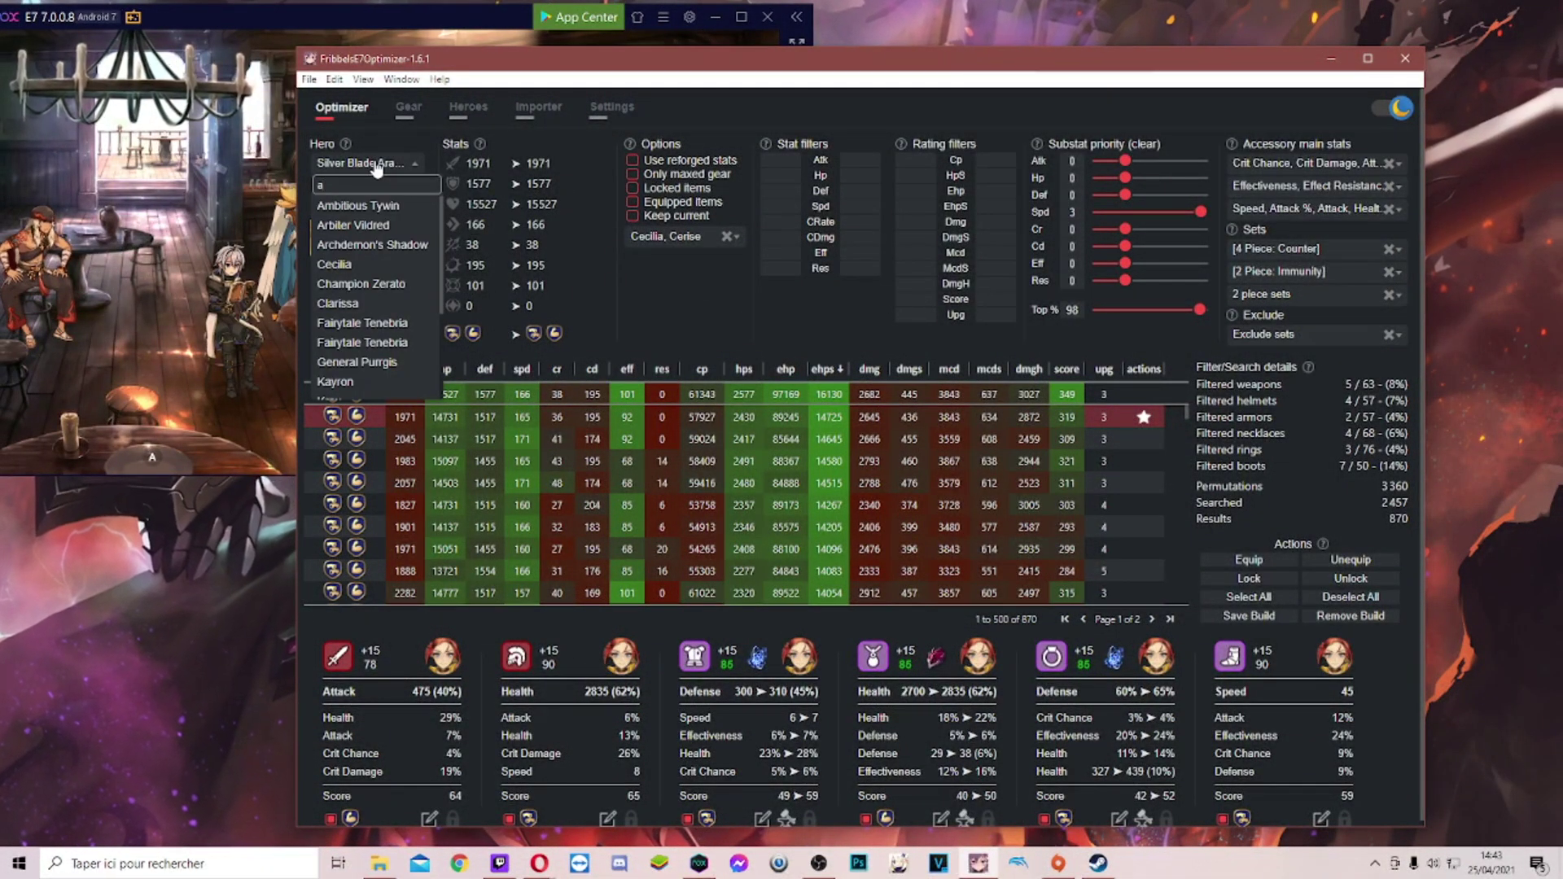
type("ar")
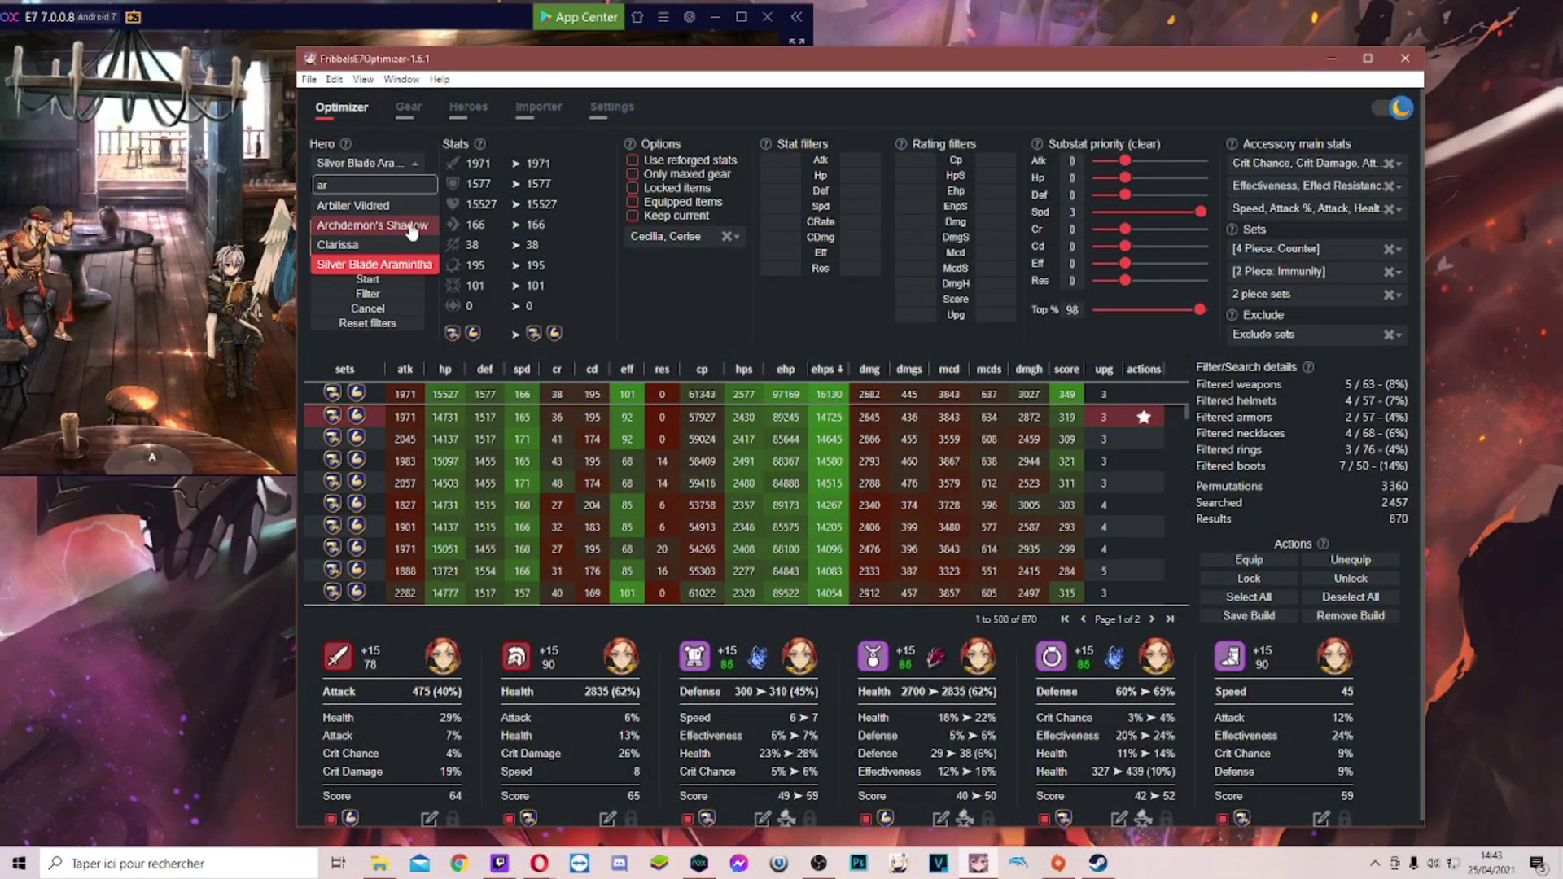
left_click(372, 225)
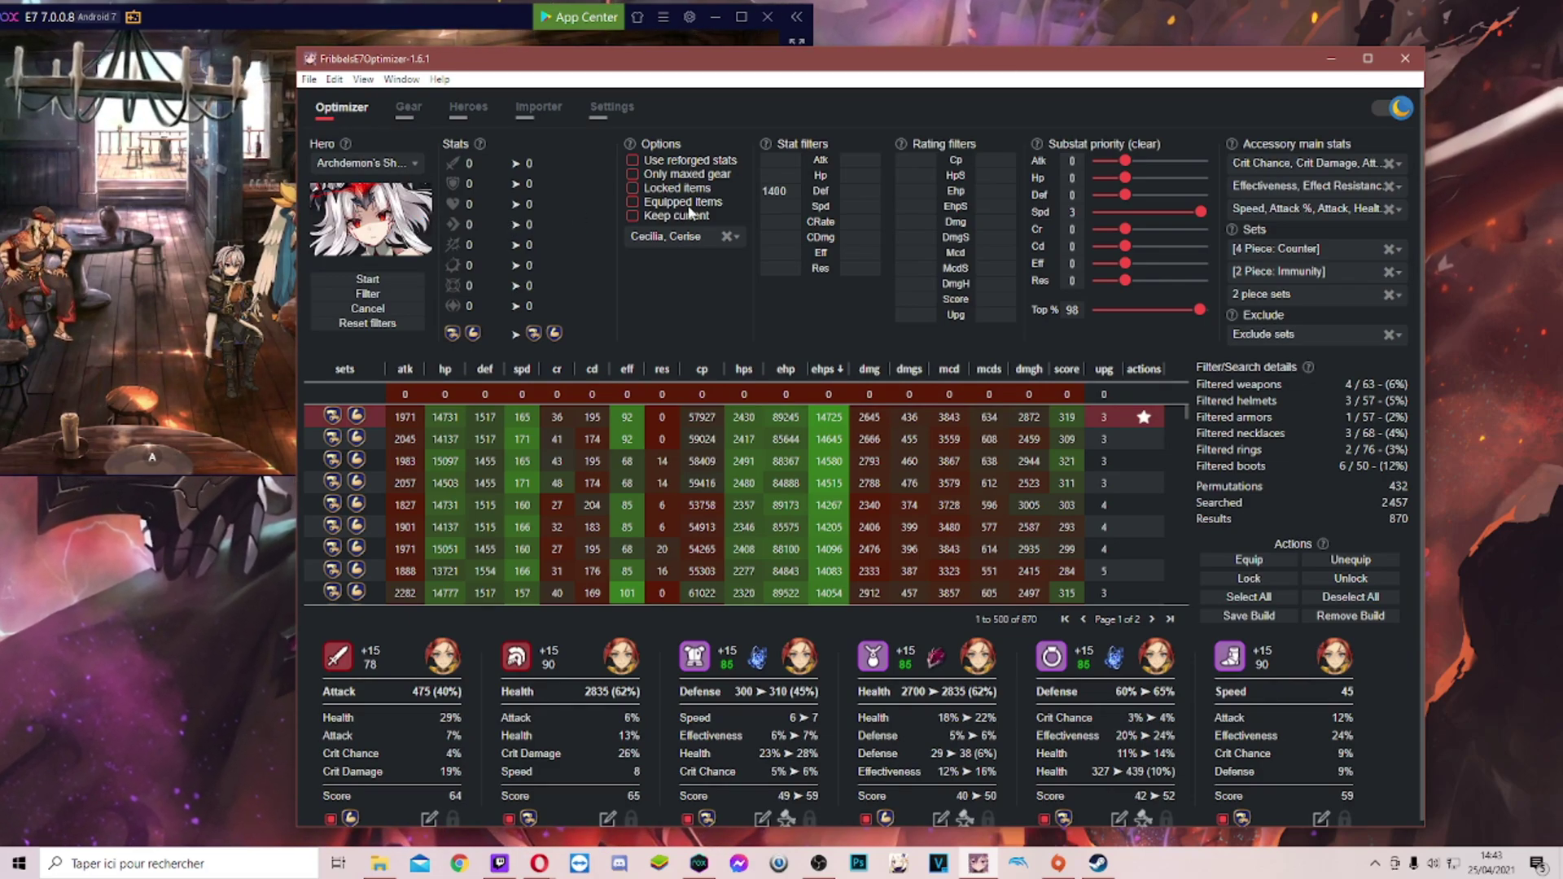
double_click(778, 190)
key("BackSpace")
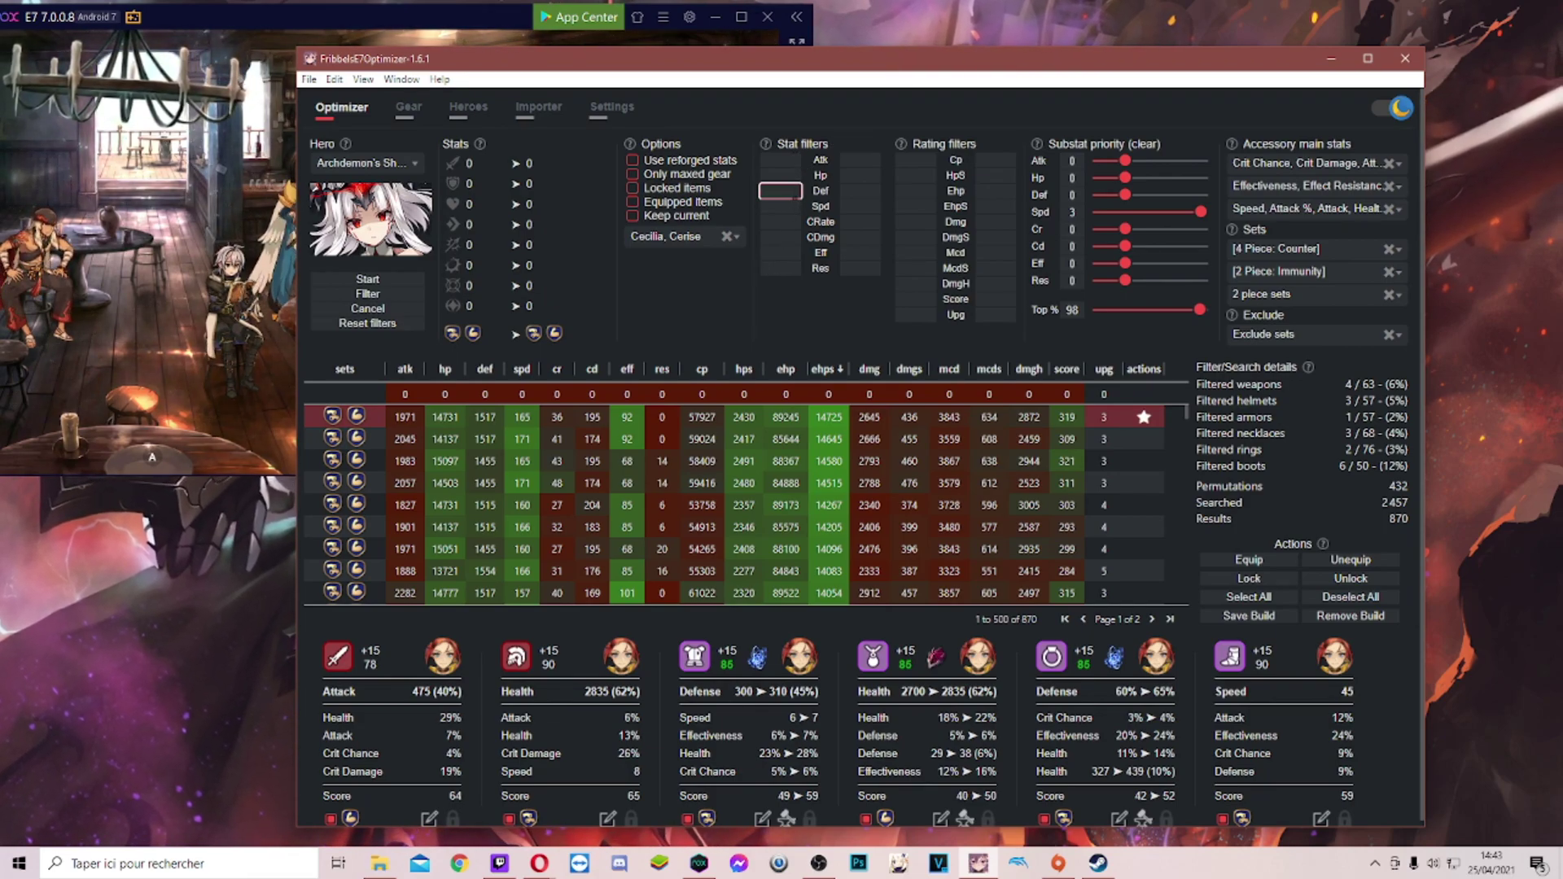
- Try a minimum Atk stat filter of 3000, and clear it after viewing two of the listed builds
left_click(788, 159)
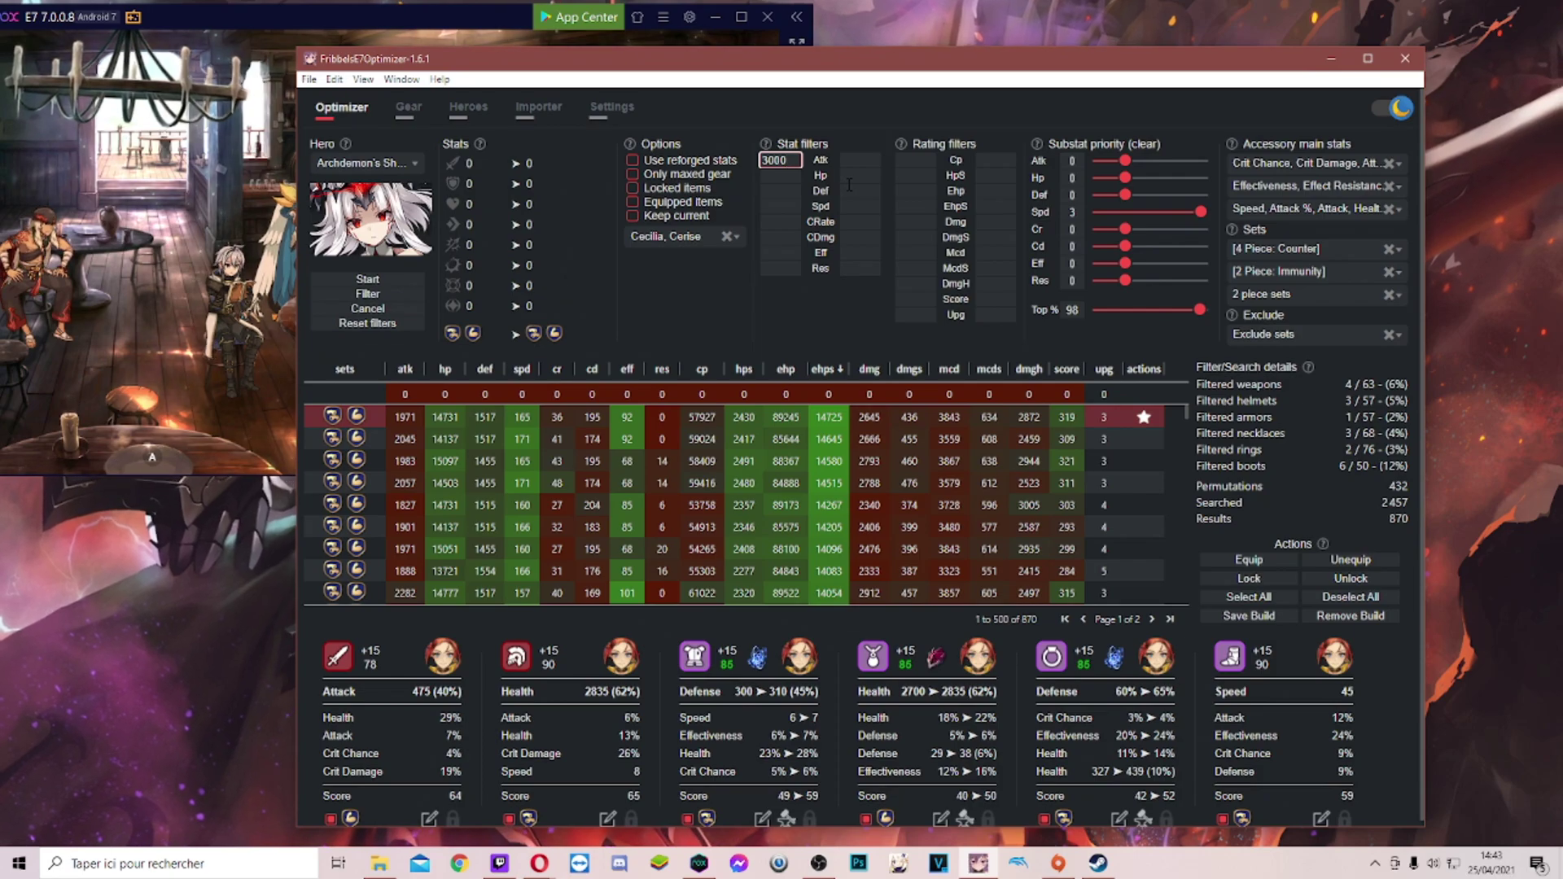
left_click(521, 438)
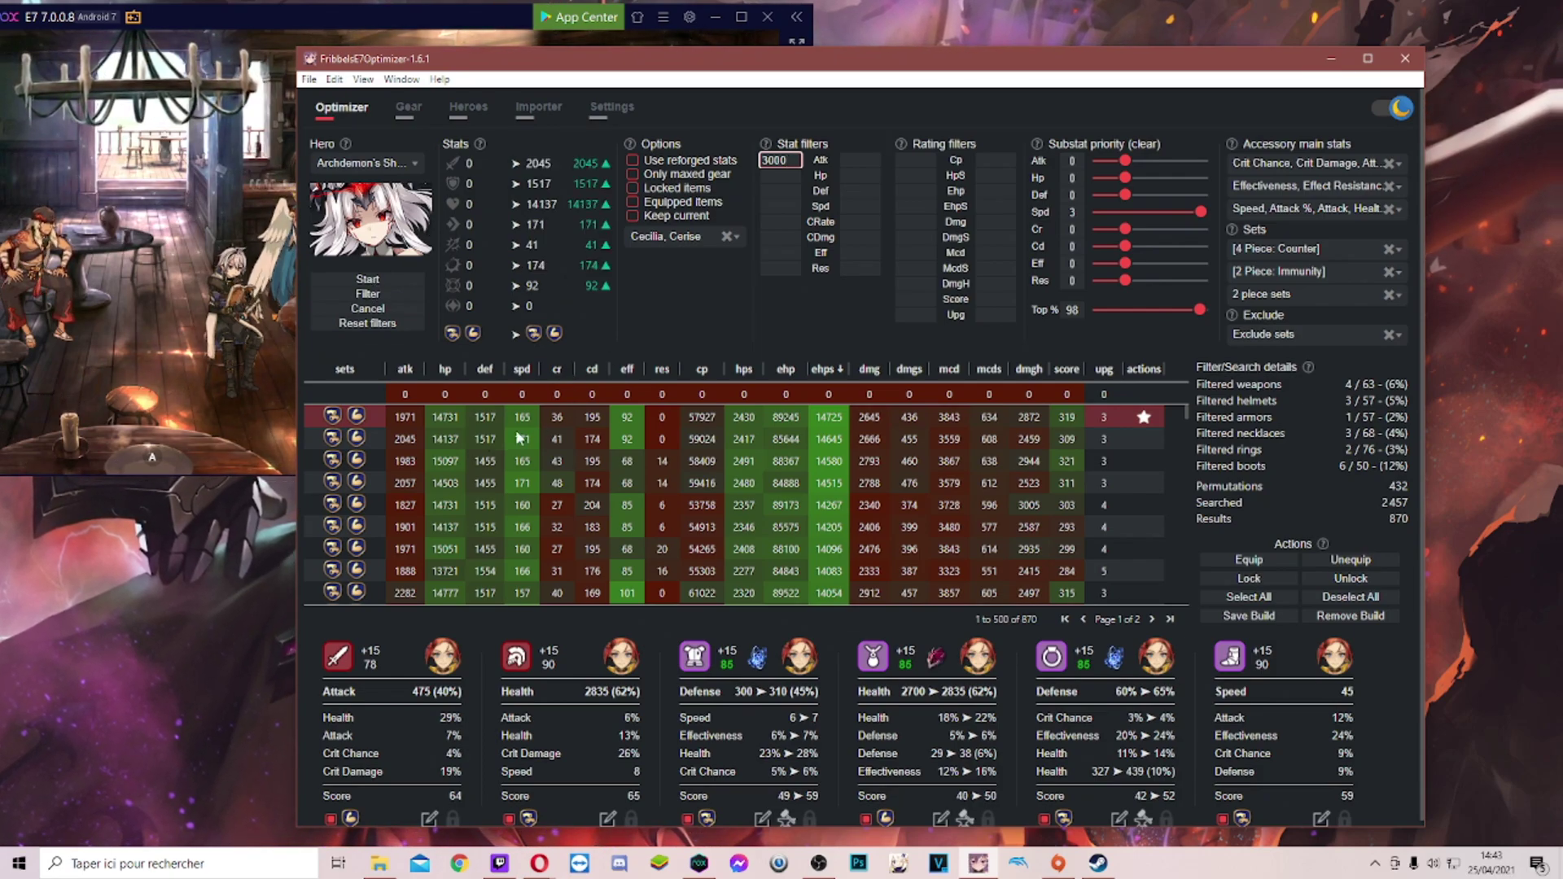
left_click(467, 419)
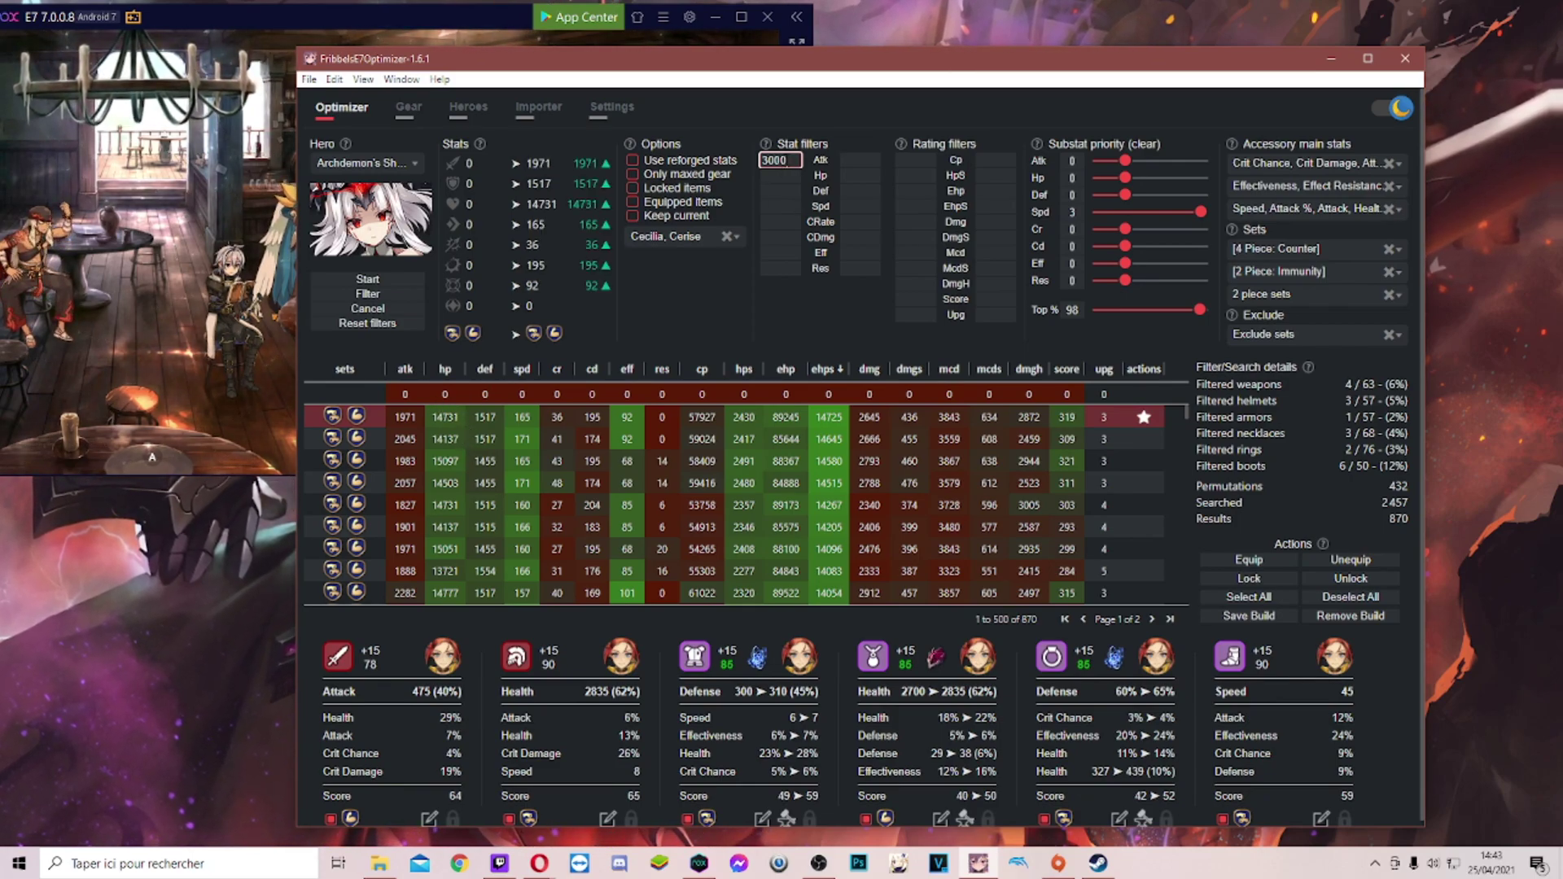
key("ctrl+a")
key("BackSpace")
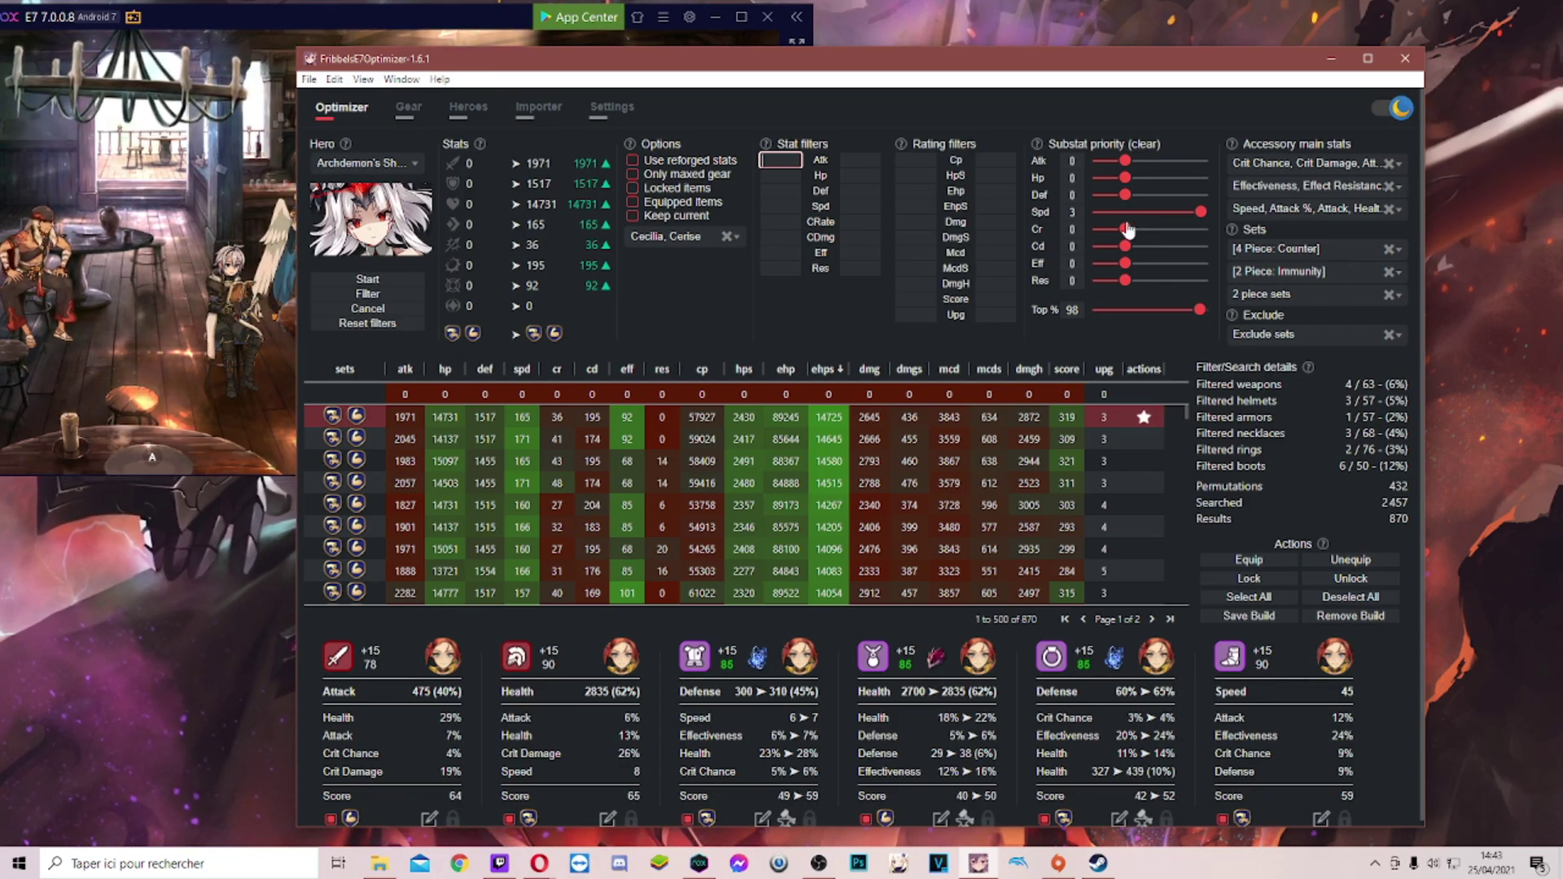
- Review the main stat choices offered by each of the three accessory main stat filters without changing them
left_click(1297, 167)
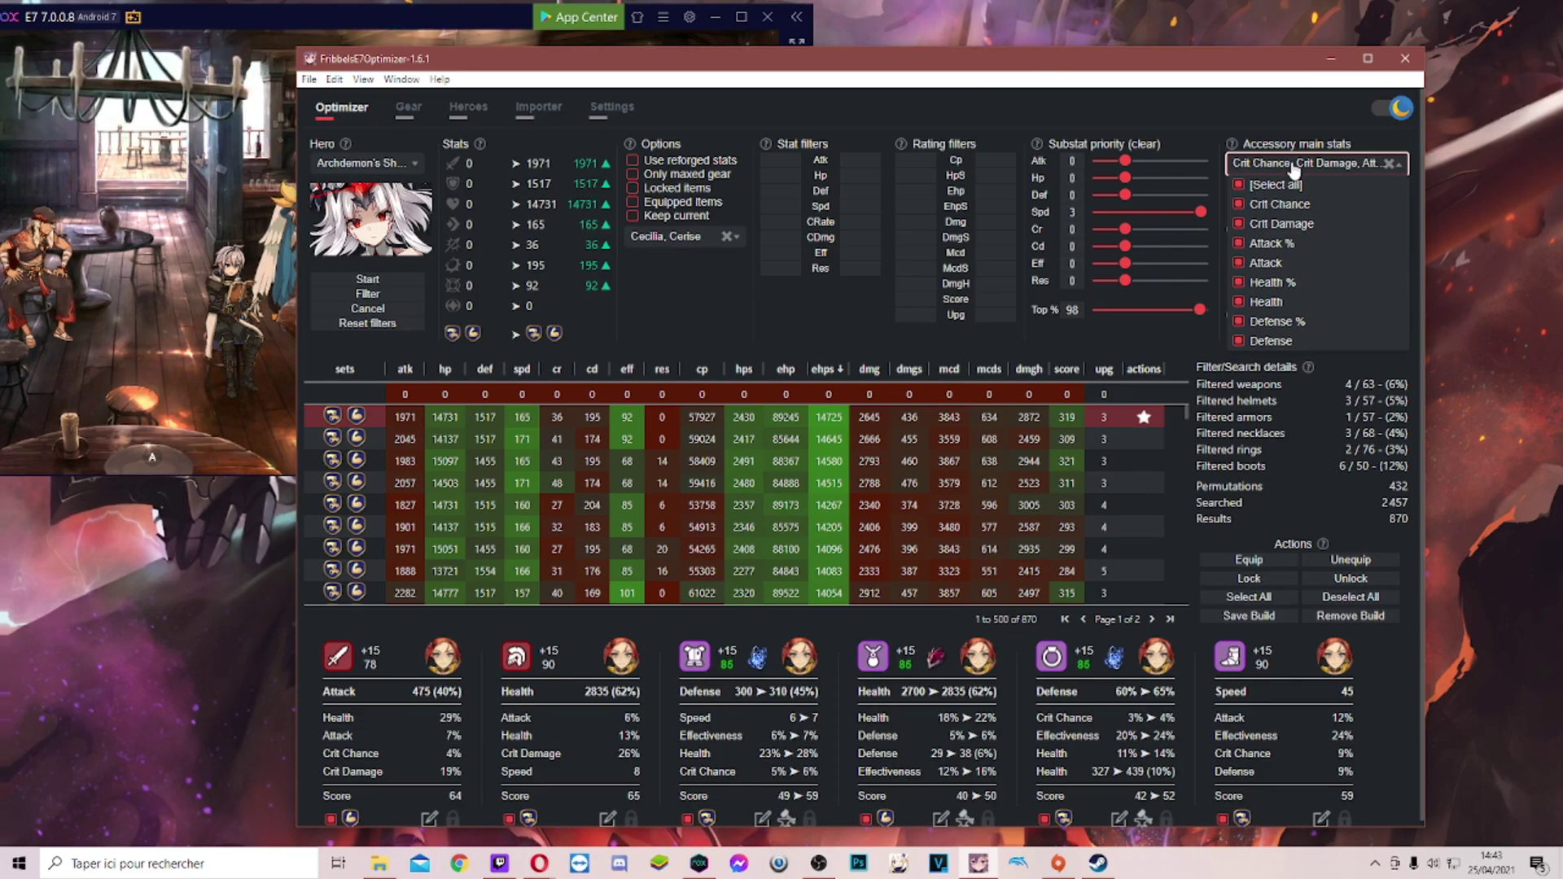
left_click(1295, 167)
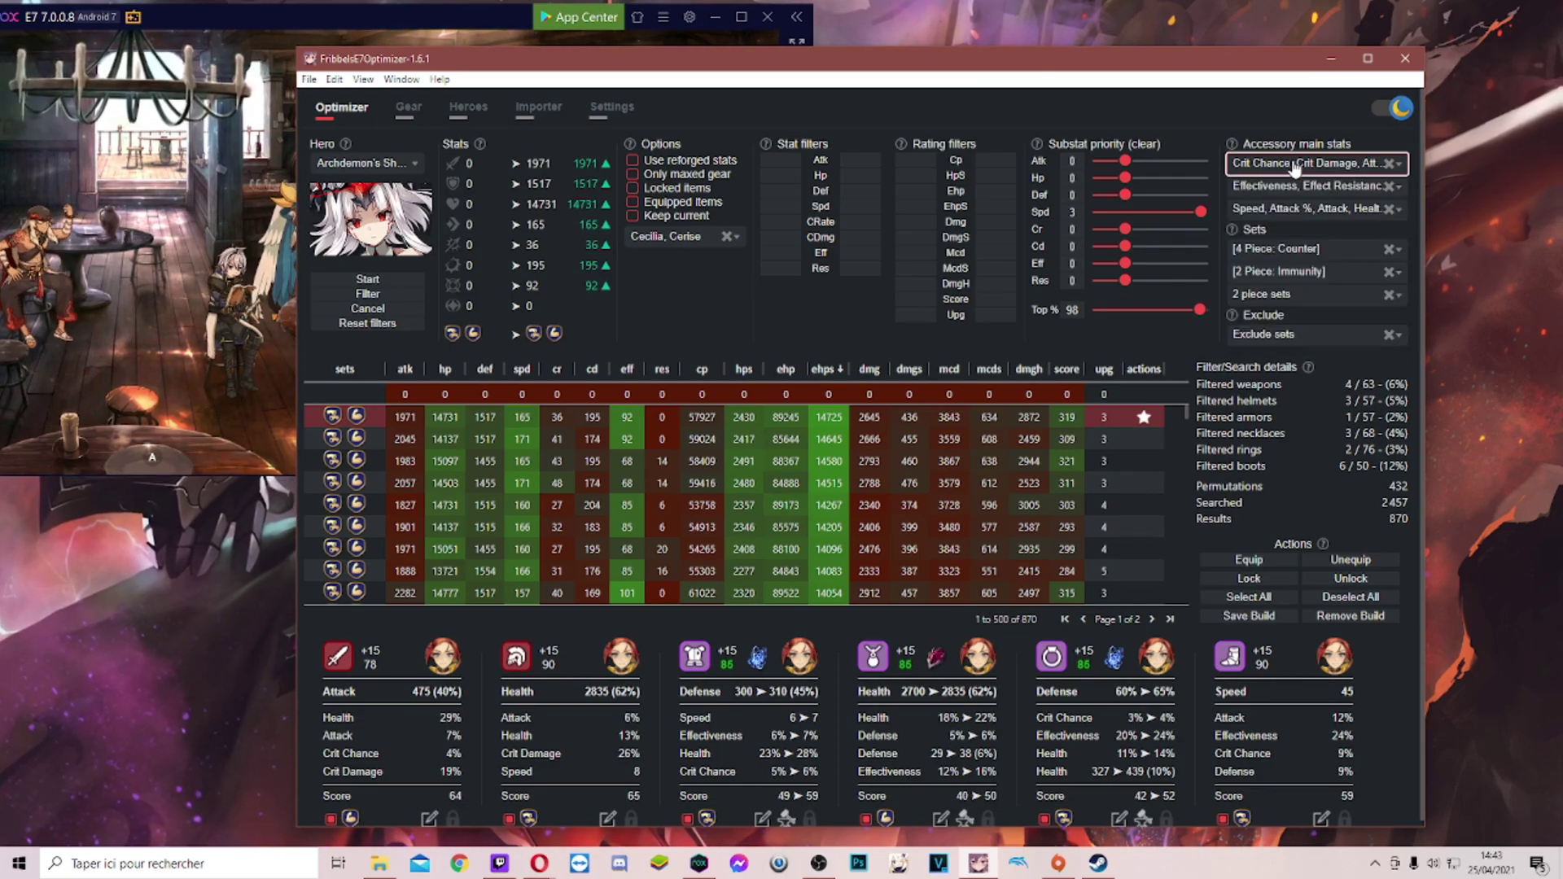
left_click(1266, 187)
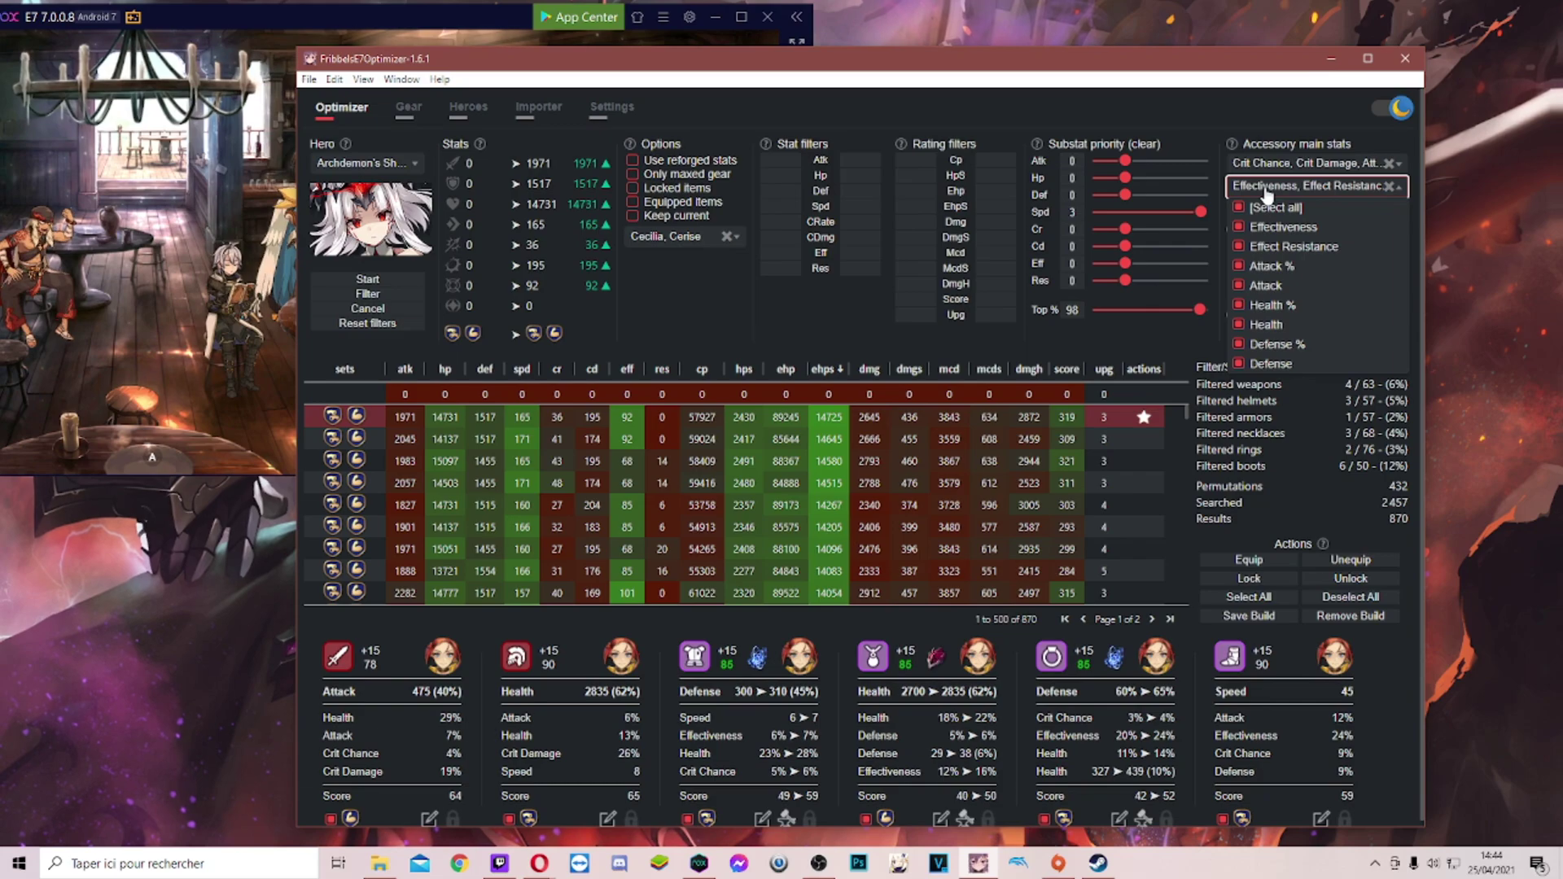
left_click(1266, 189)
left_click(1268, 210)
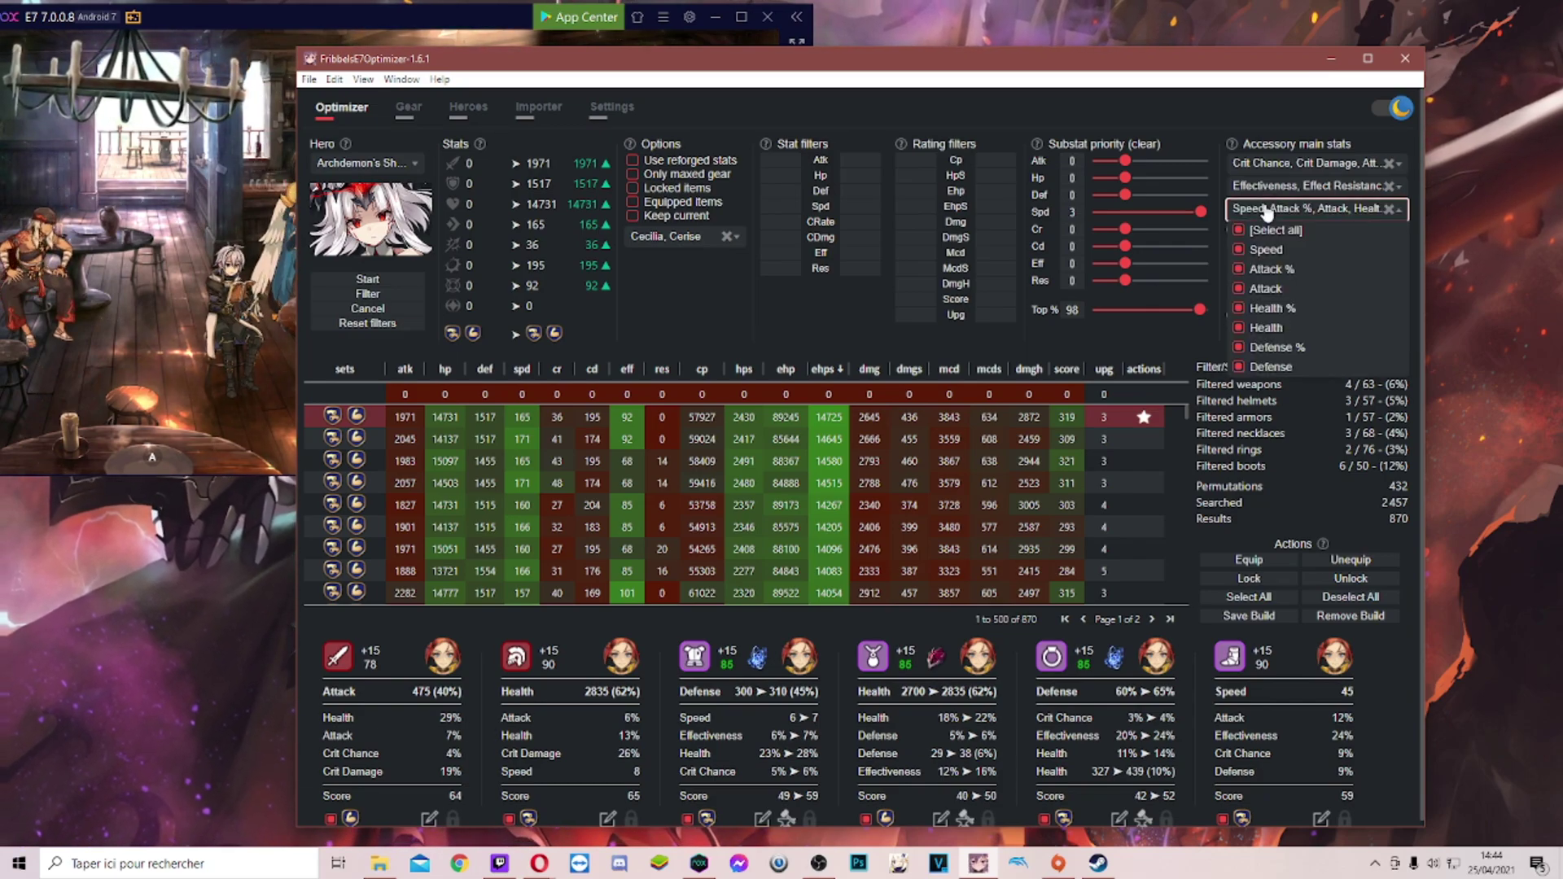
left_click(1268, 210)
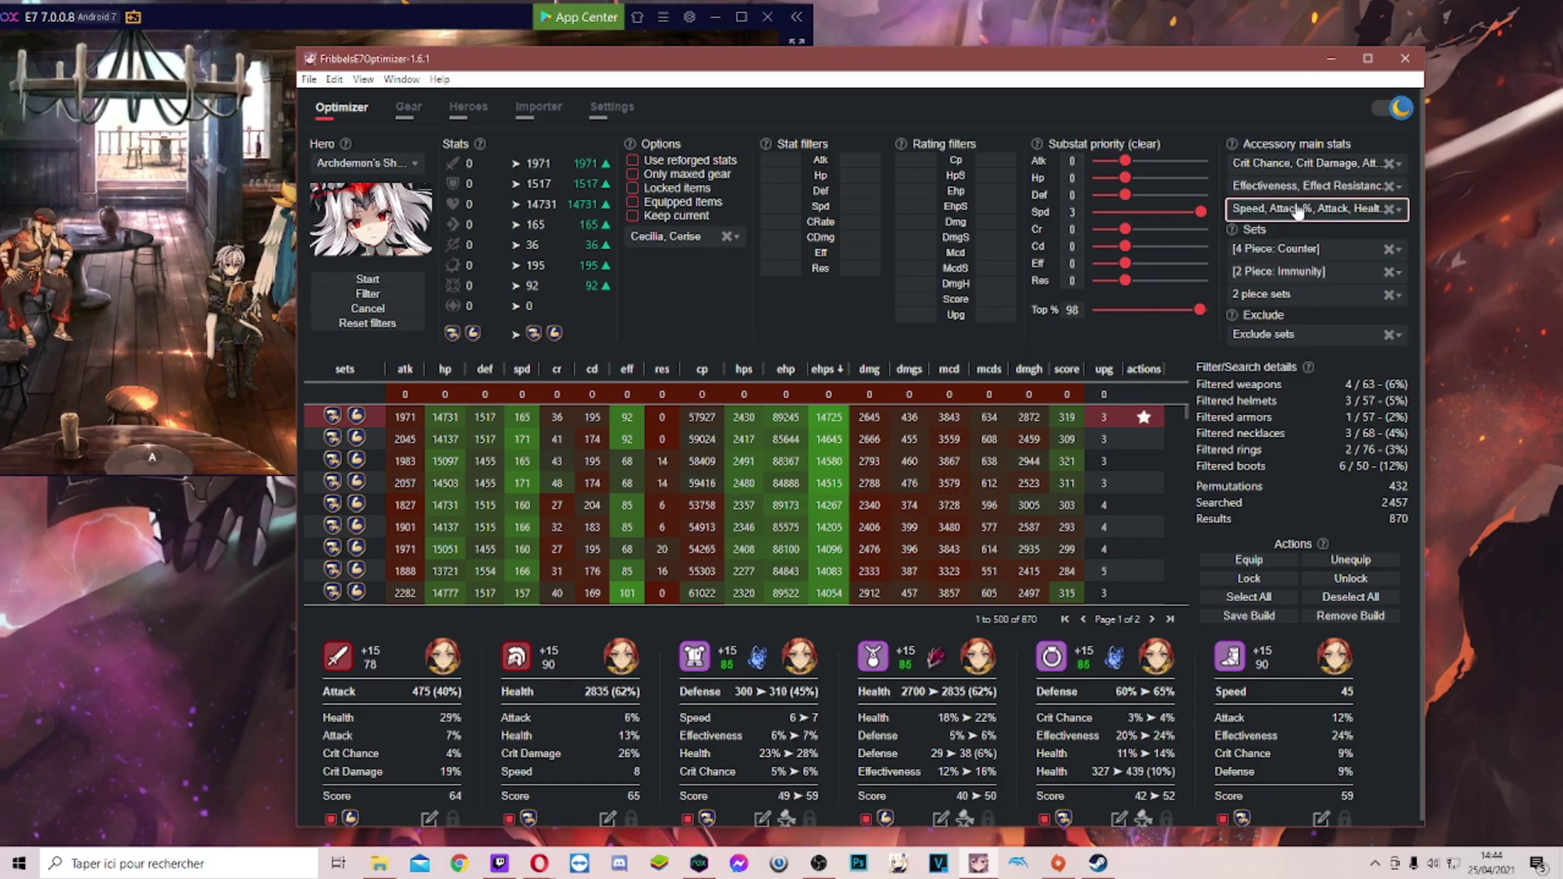
- Try adding the Attack and Speed four-piece sets to the first set filter, and restore it to Counter only
left_click(1303, 252)
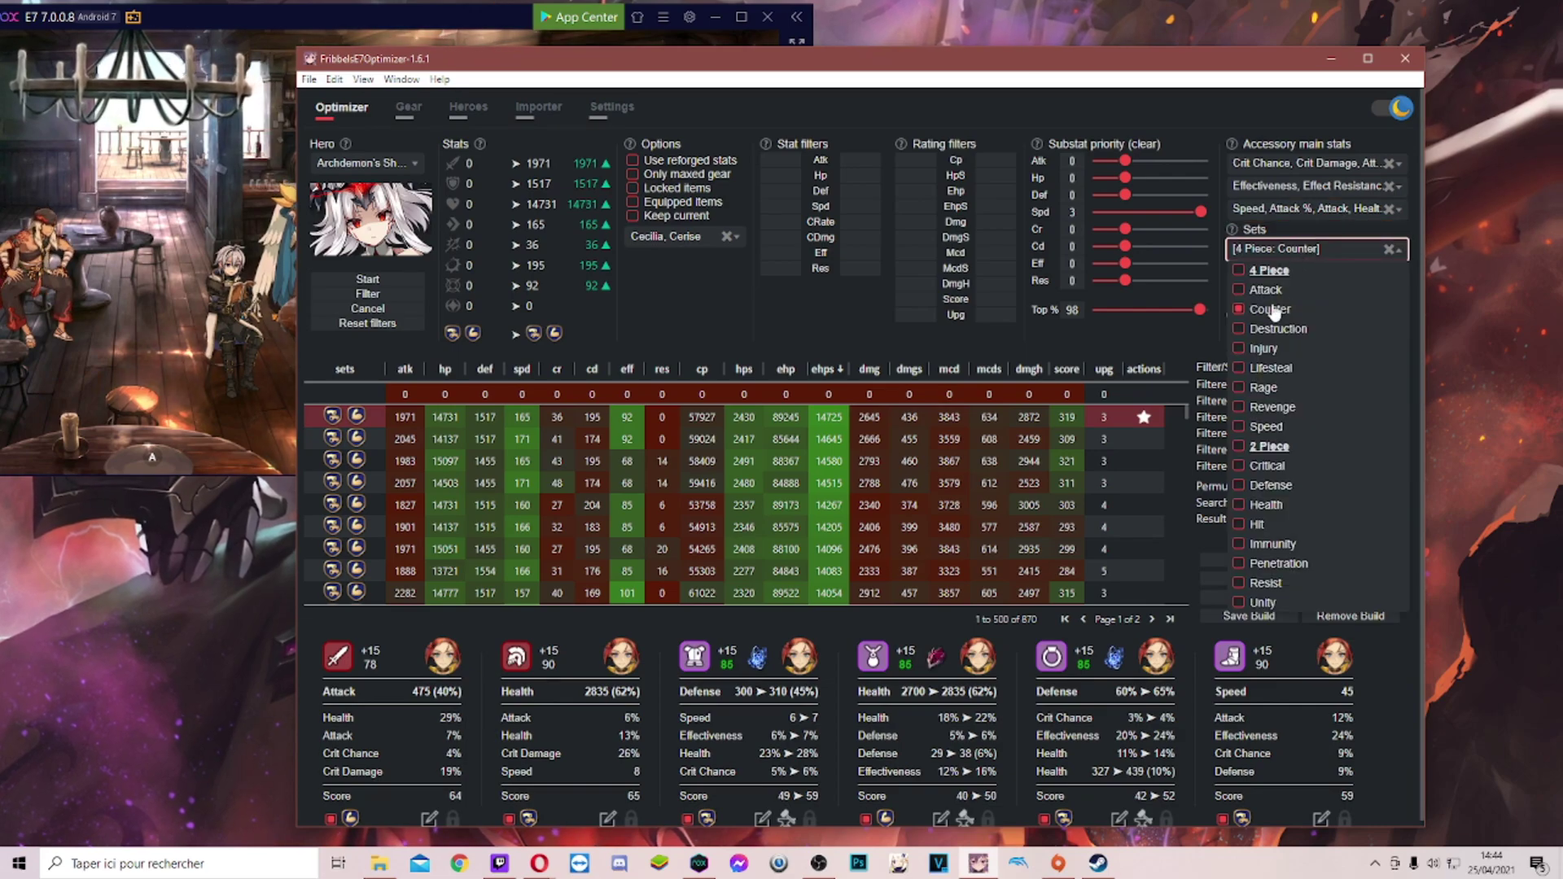
left_click(1275, 251)
left_click(1277, 252)
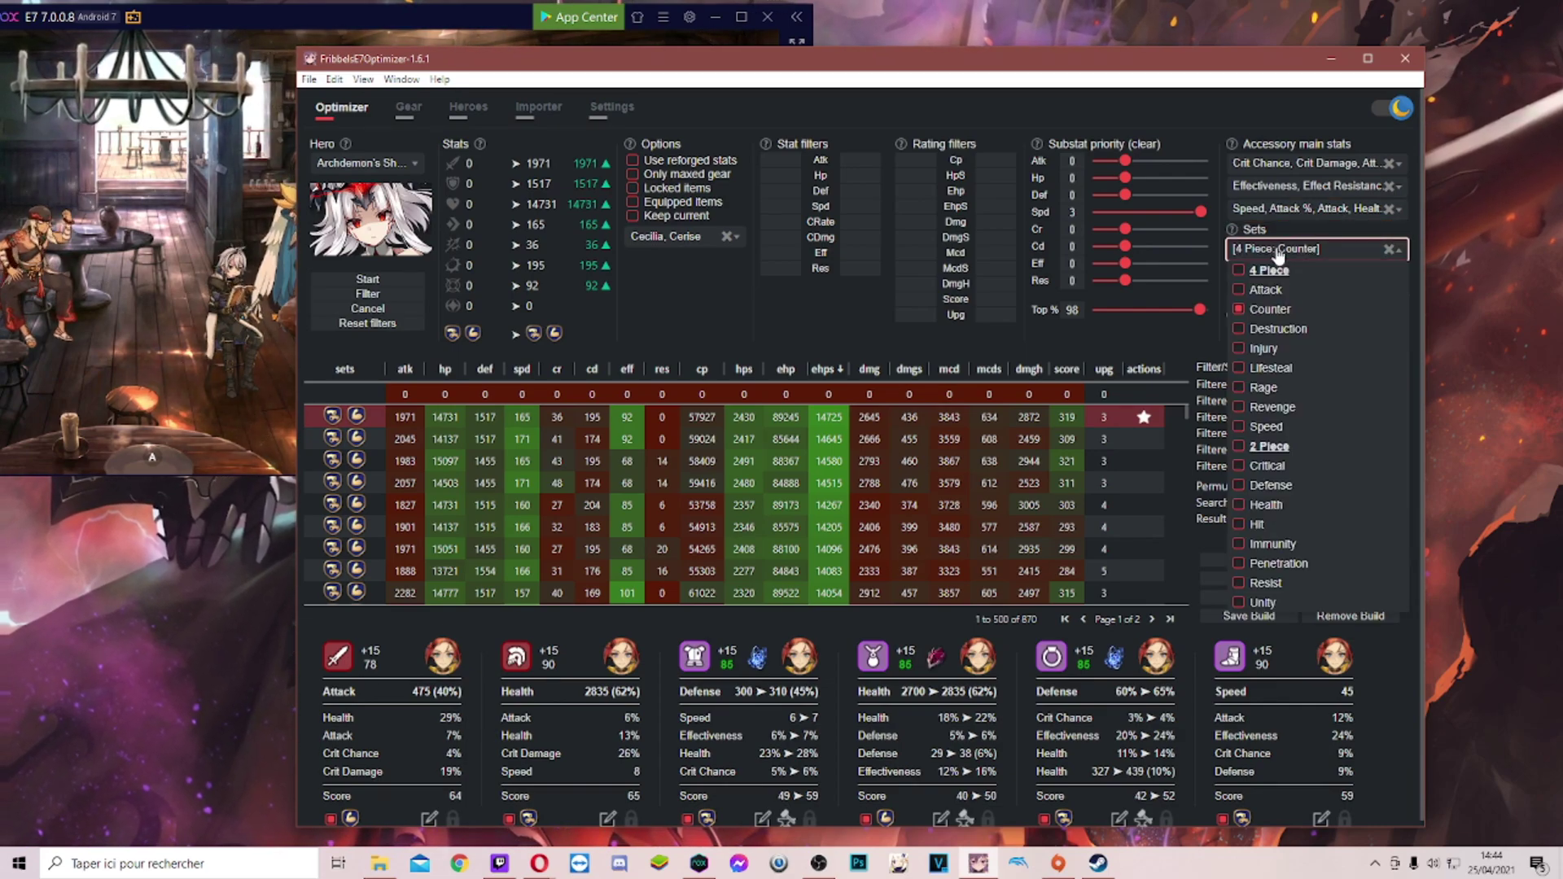
left_click(1268, 428)
left_click(1272, 371)
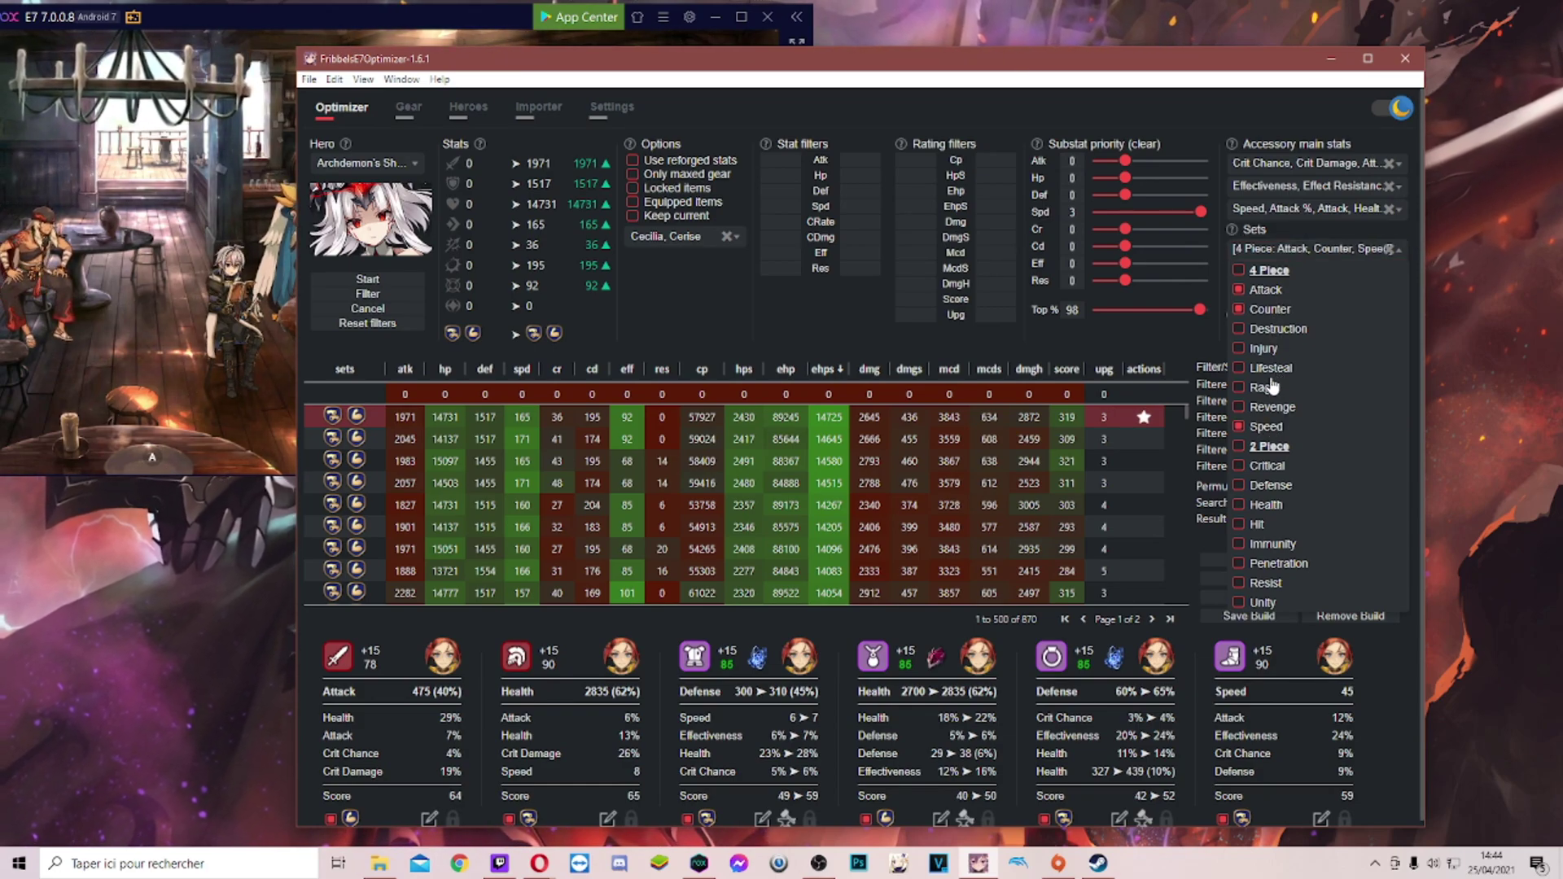
left_click(1283, 367)
left_click(1267, 427)
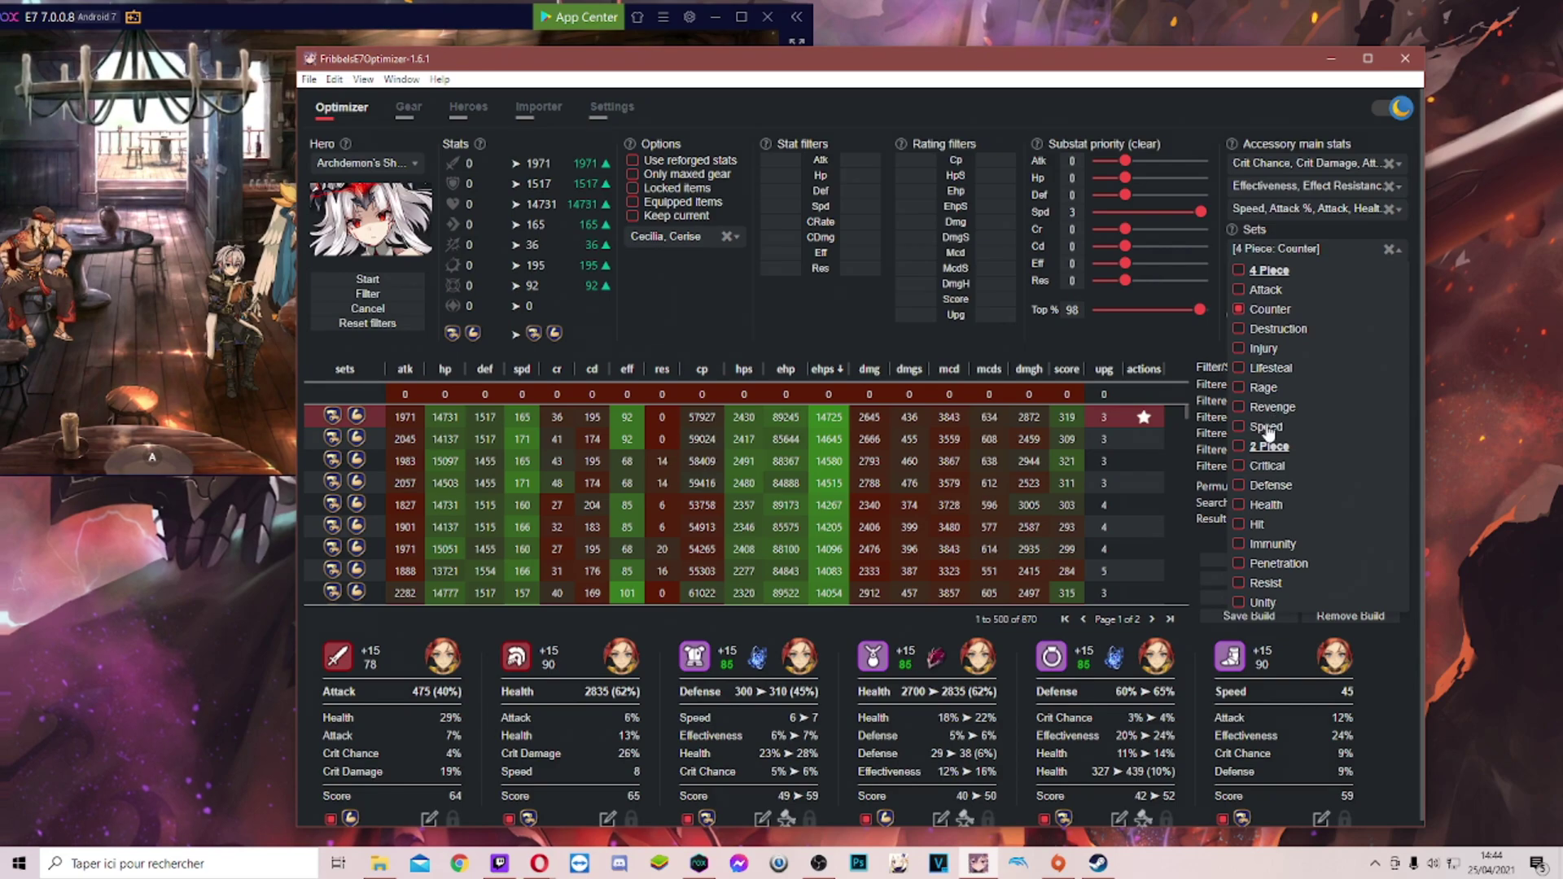
left_click(1289, 252)
- Check the second set filter's choices, then replace Counter with all the two-piece sets in the first set filter
left_click(1290, 273)
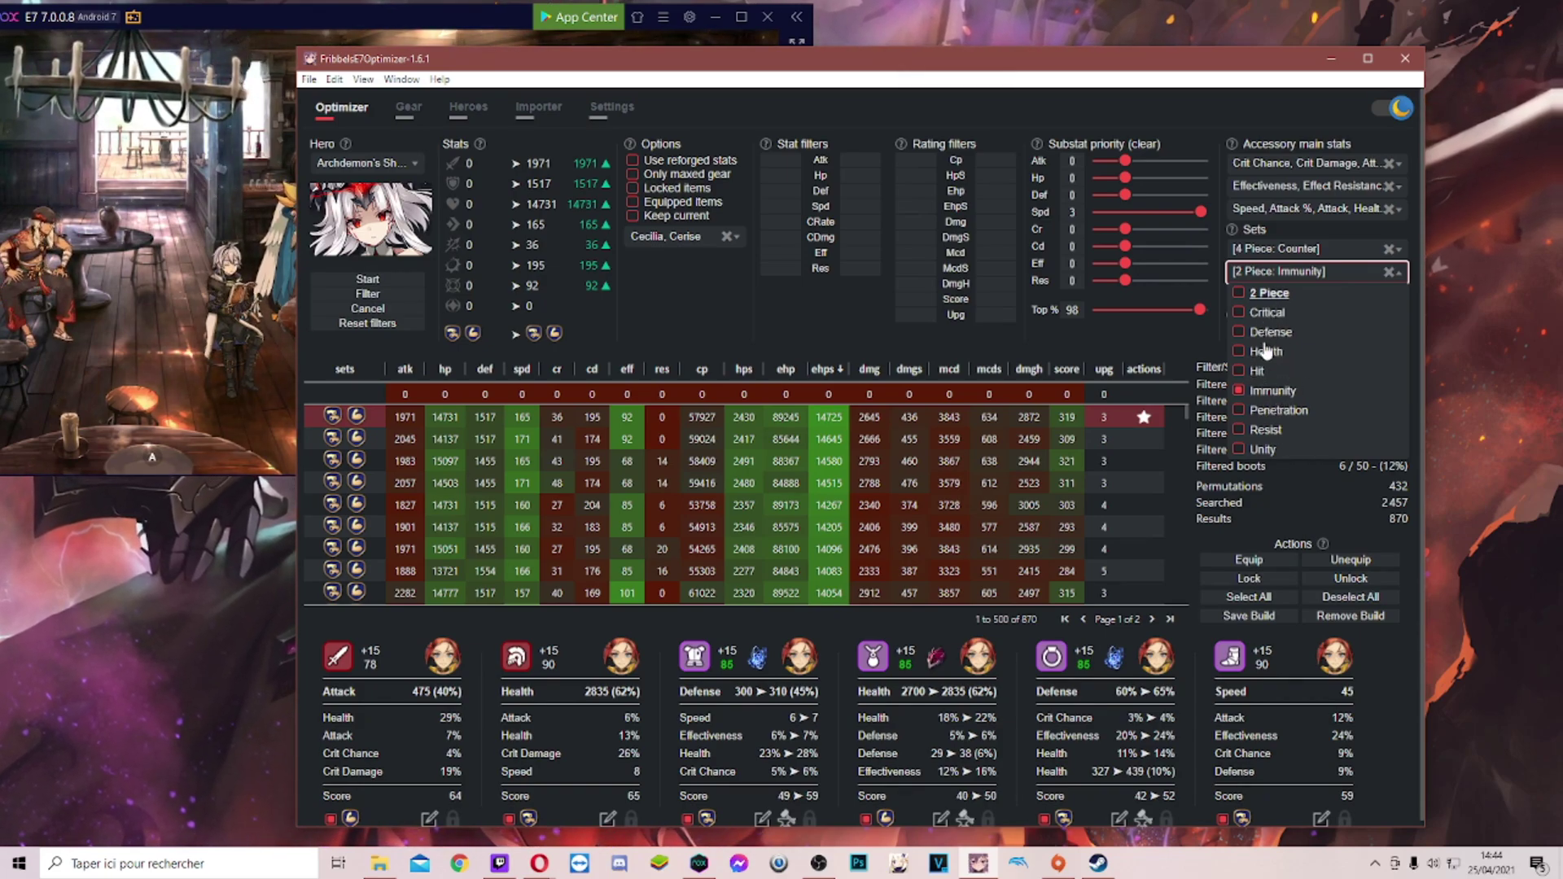
left_click(1294, 275)
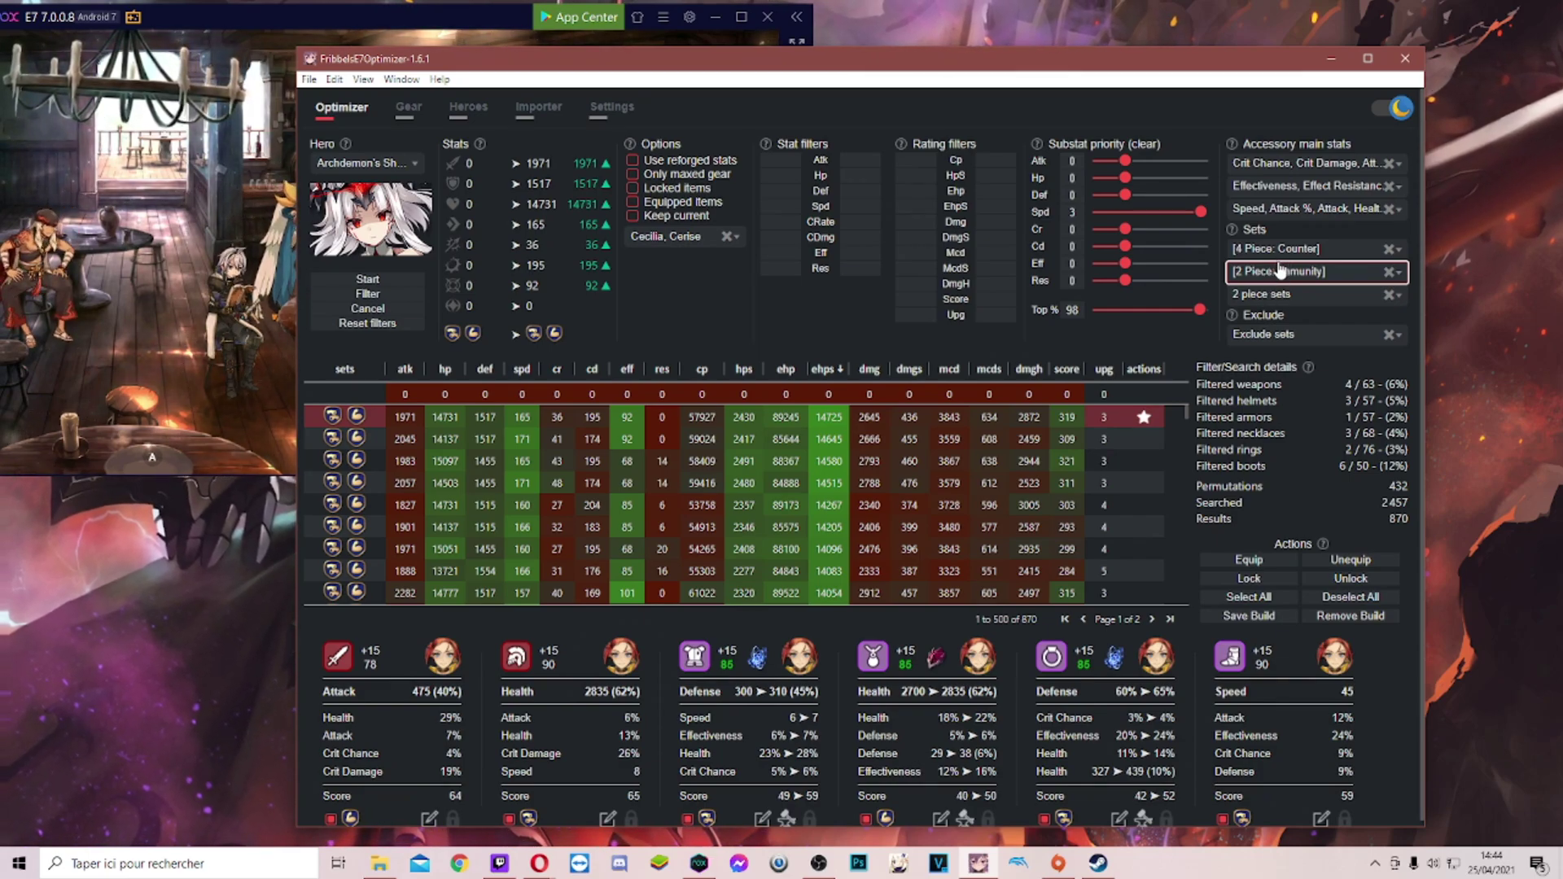
left_click(1280, 274)
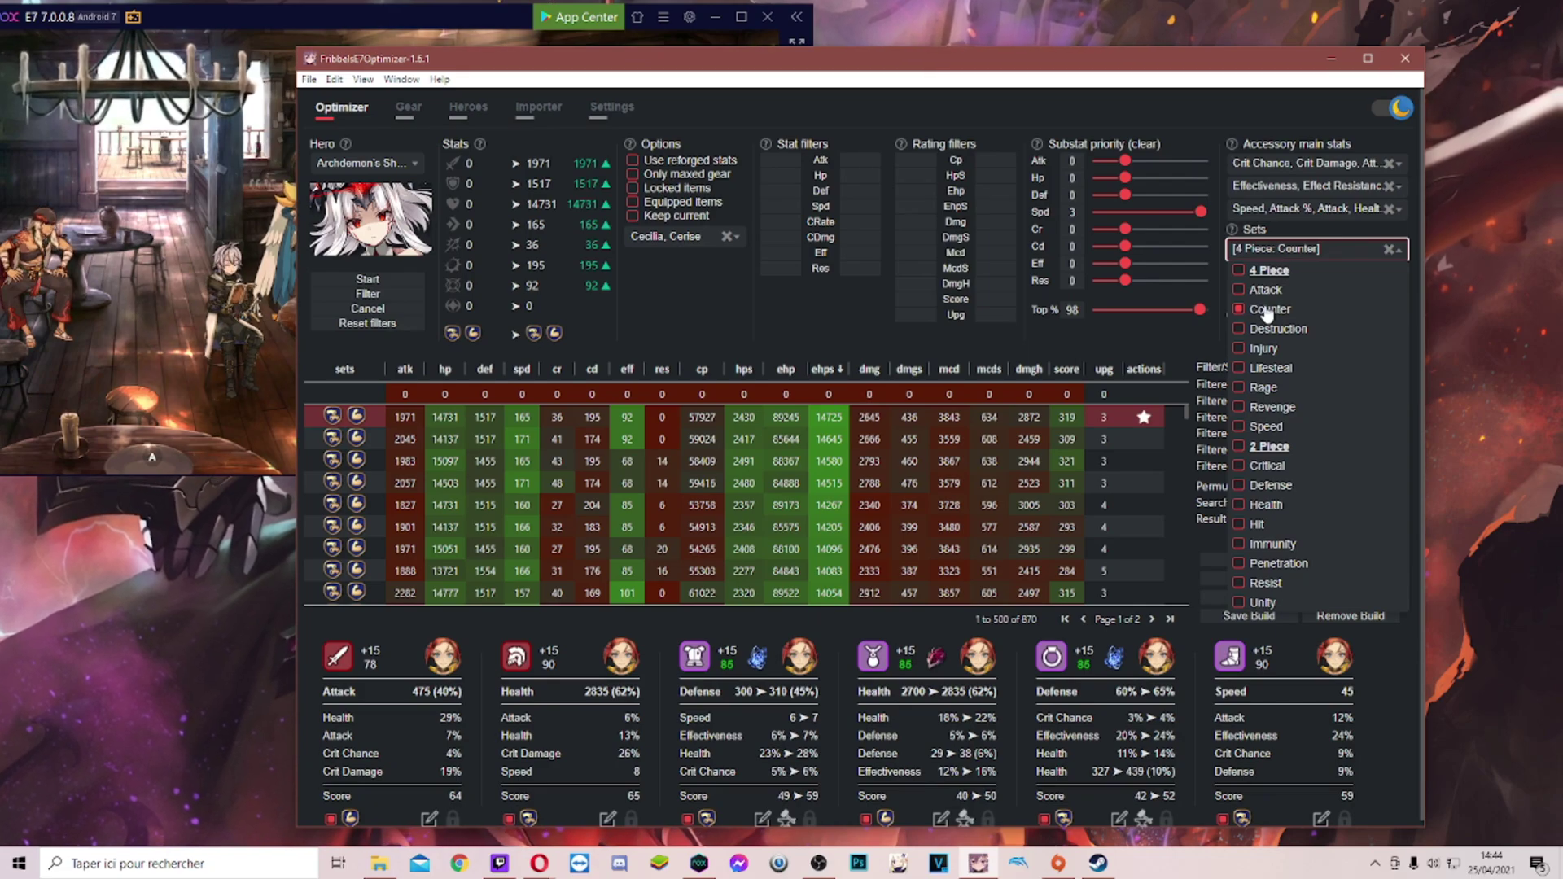
left_click(1267, 312)
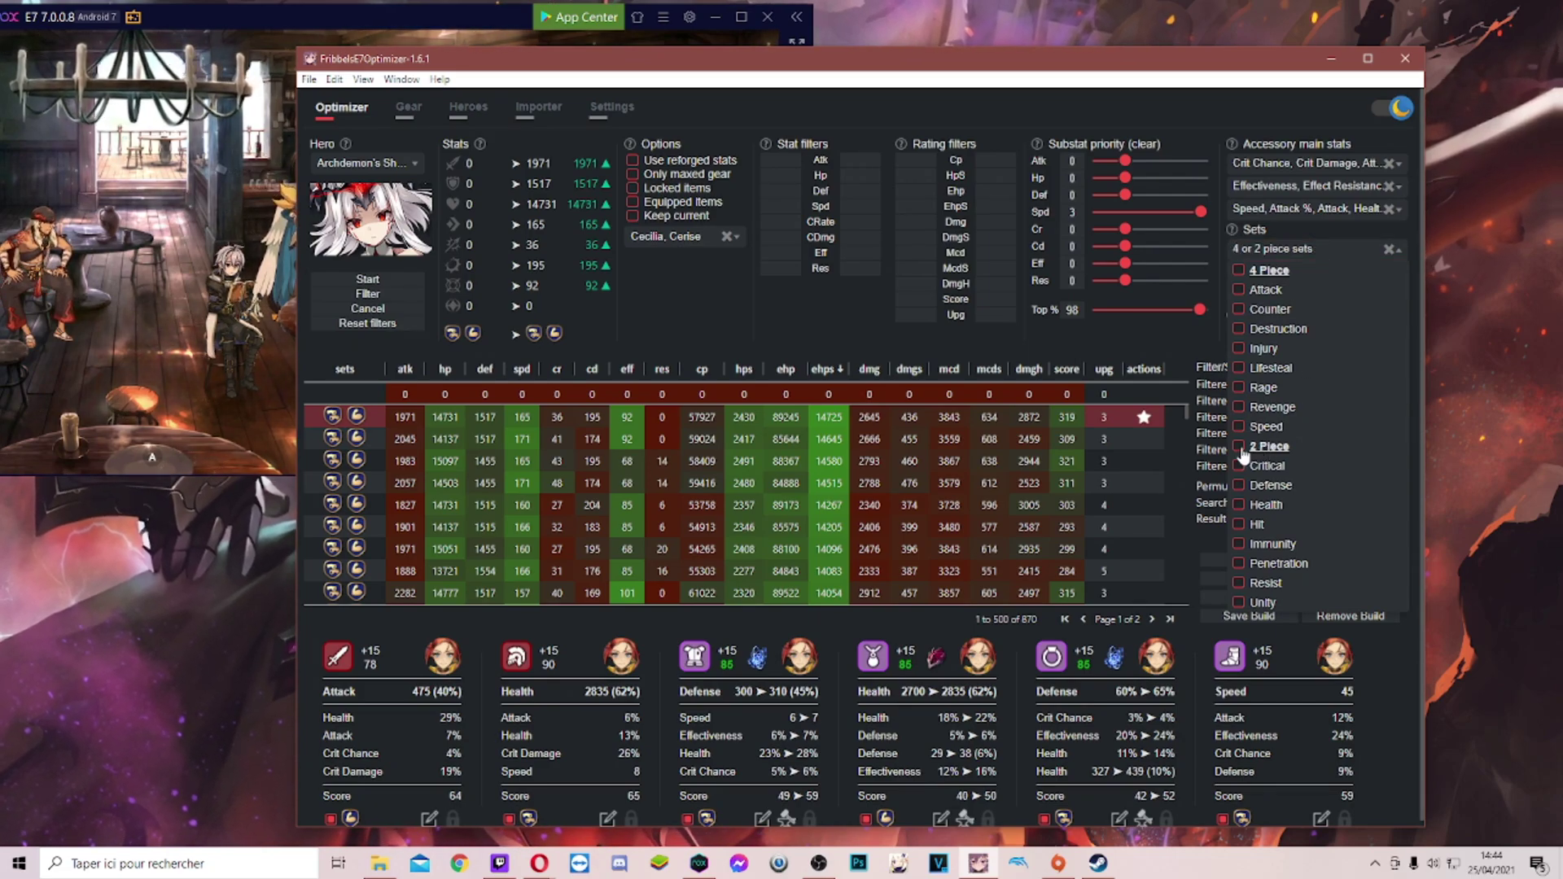
left_click(1268, 446)
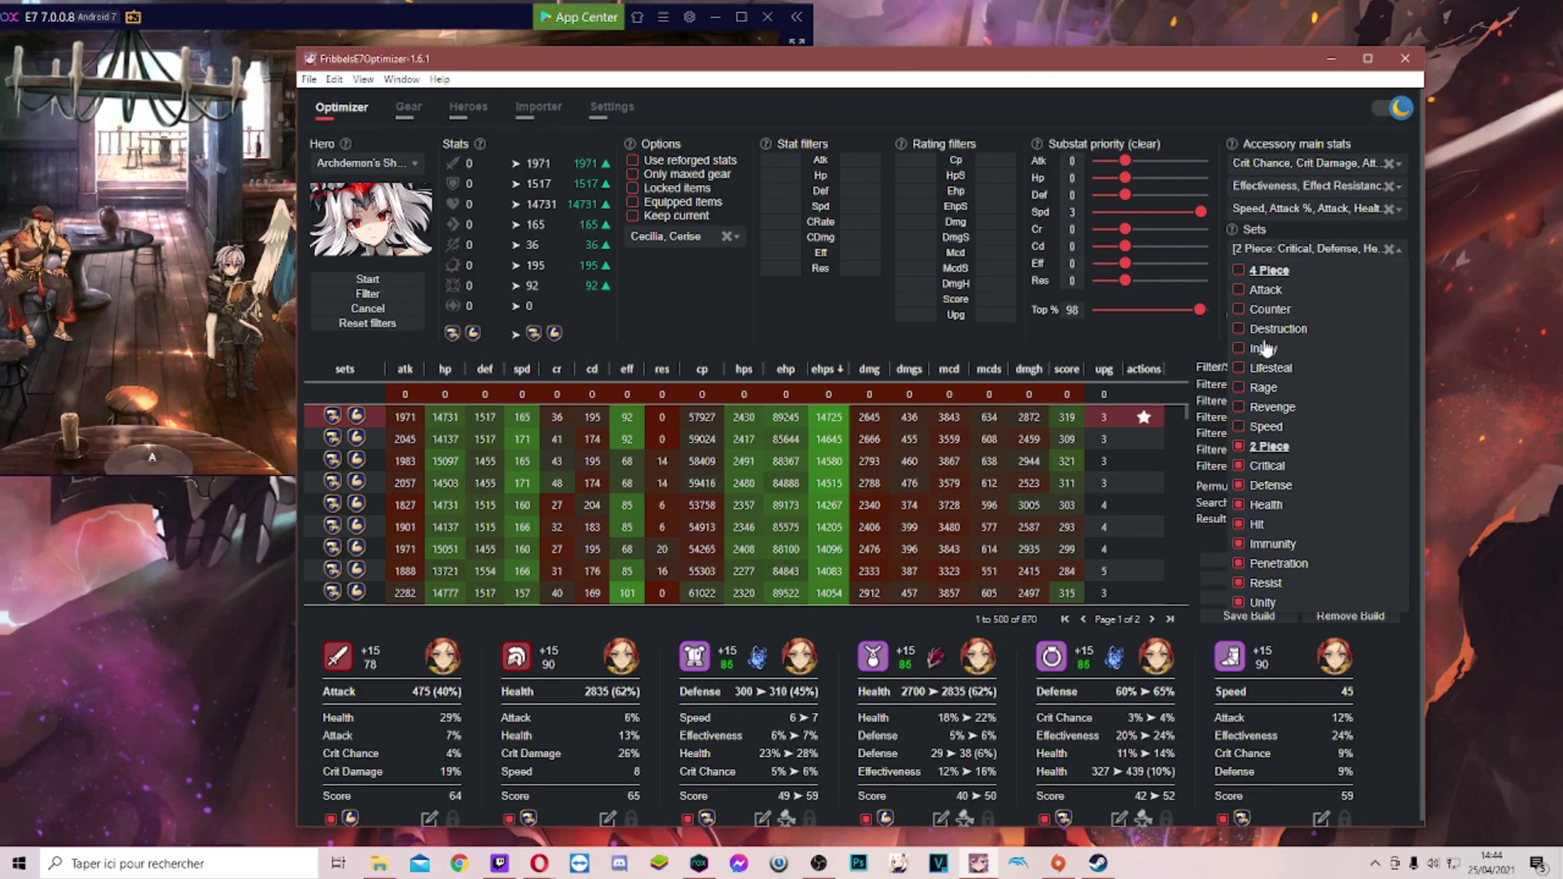
left_click(1280, 259)
- Select every two-piece set in the second and third set filters, and start an optimizer search, cancelling it partway
left_click(1280, 274)
left_click(1241, 318)
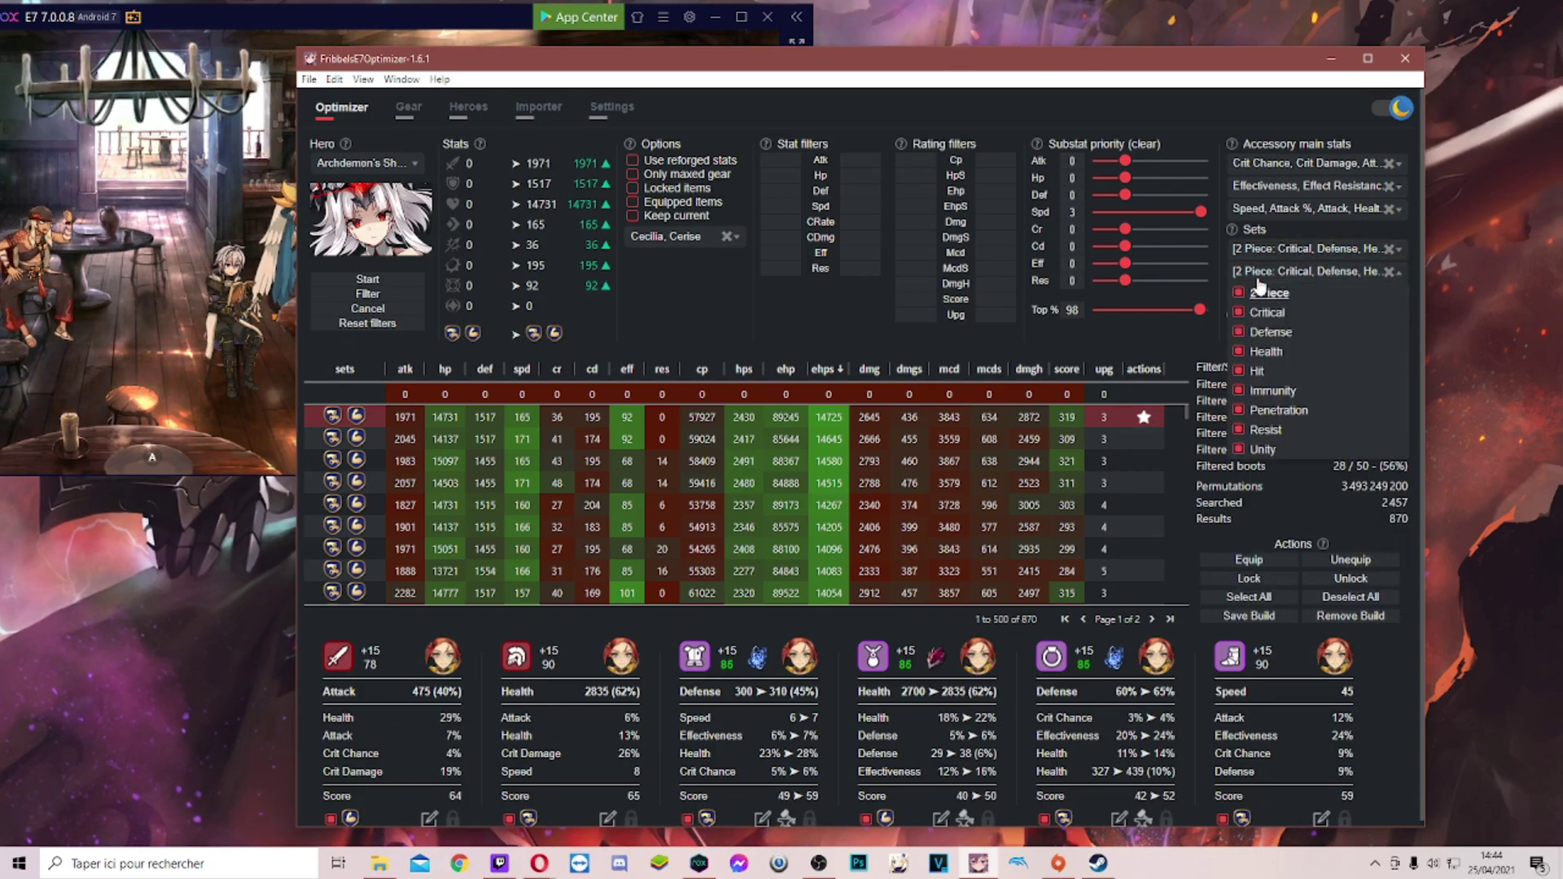
left_click(1263, 296)
left_click(1245, 320)
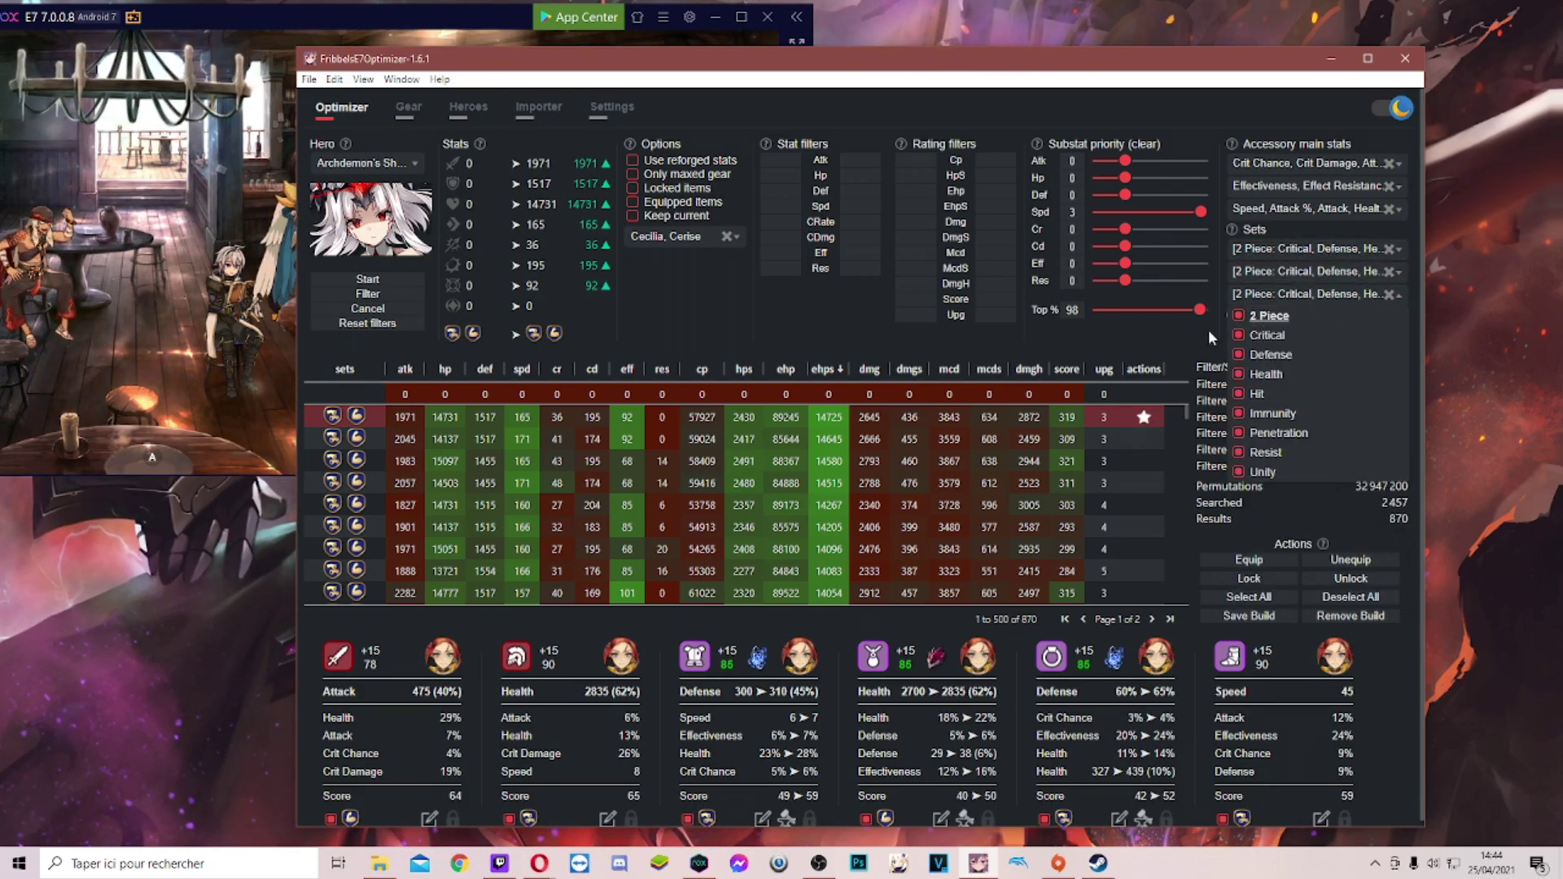
left_click(913, 313)
left_click(367, 279)
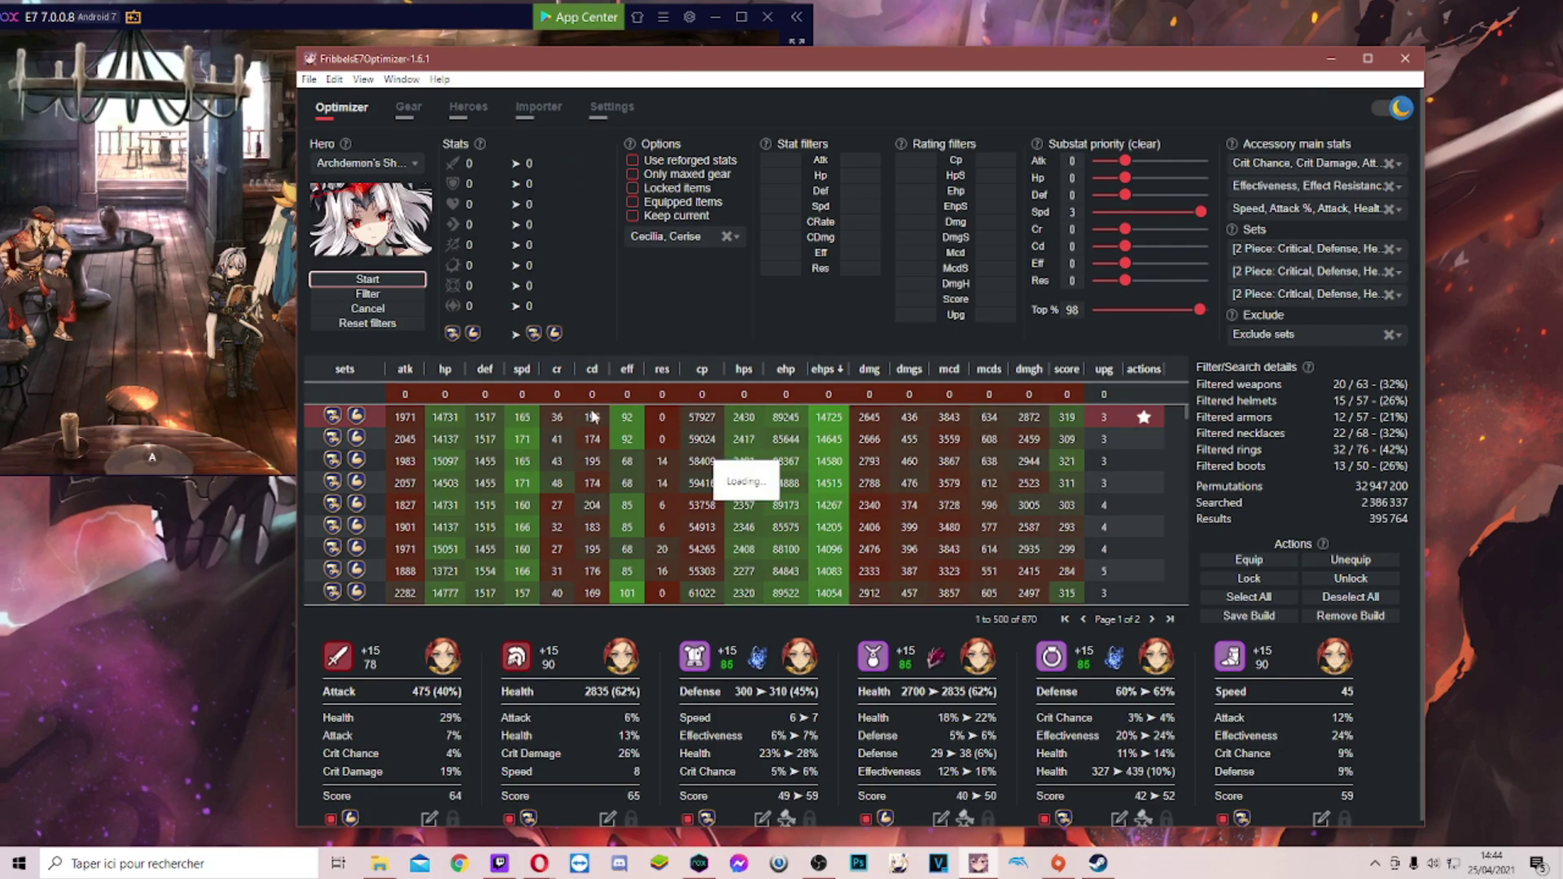
left_click(368, 308)
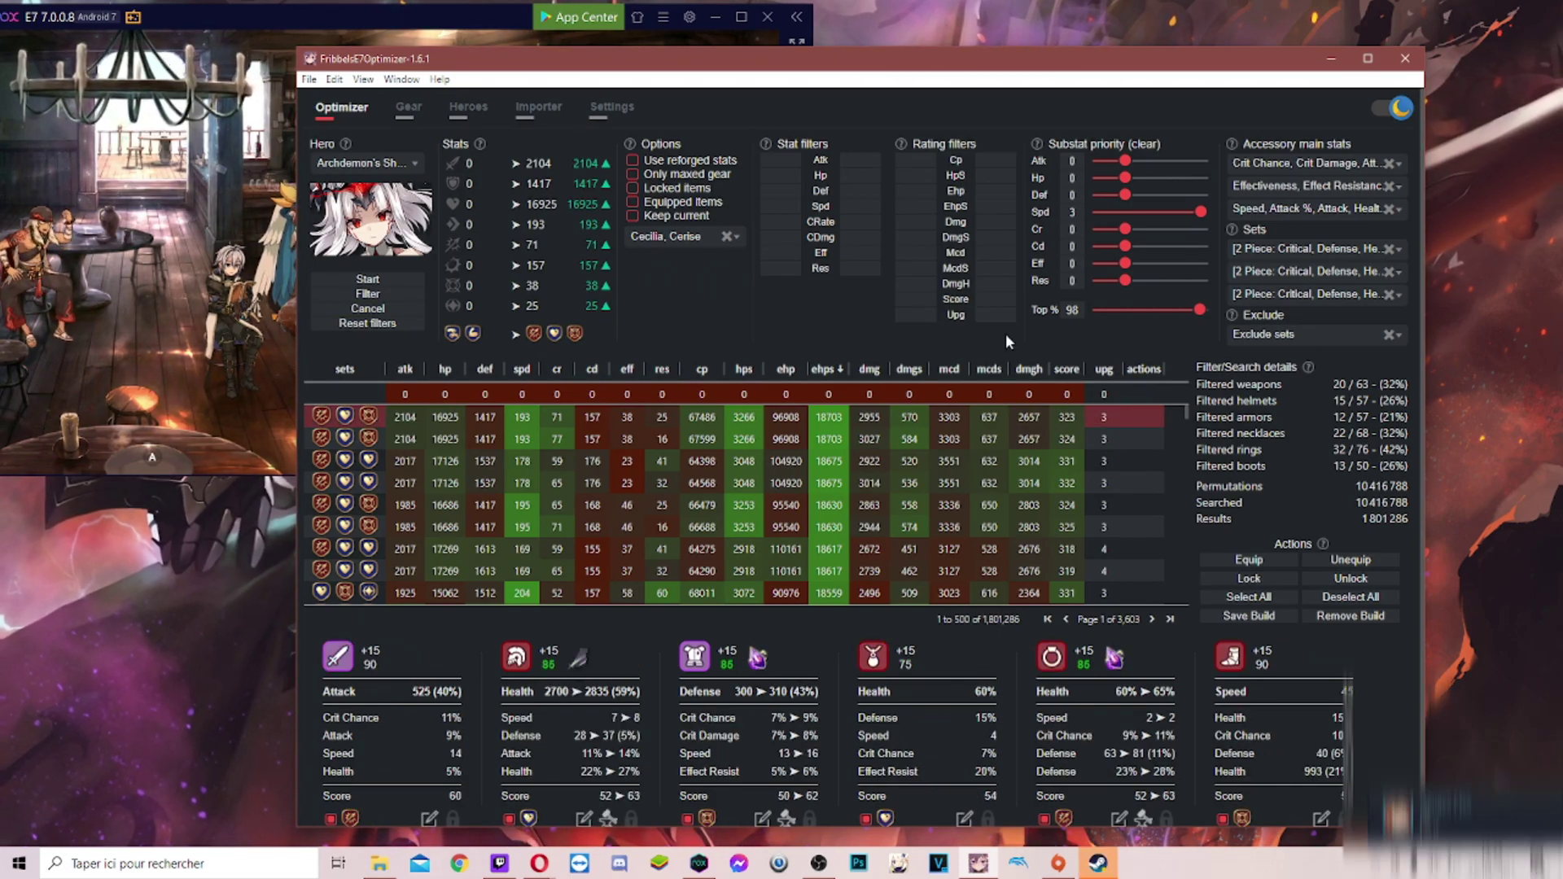
- Set the first set filter back to the Counter four-piece set only
left_click(1298, 259)
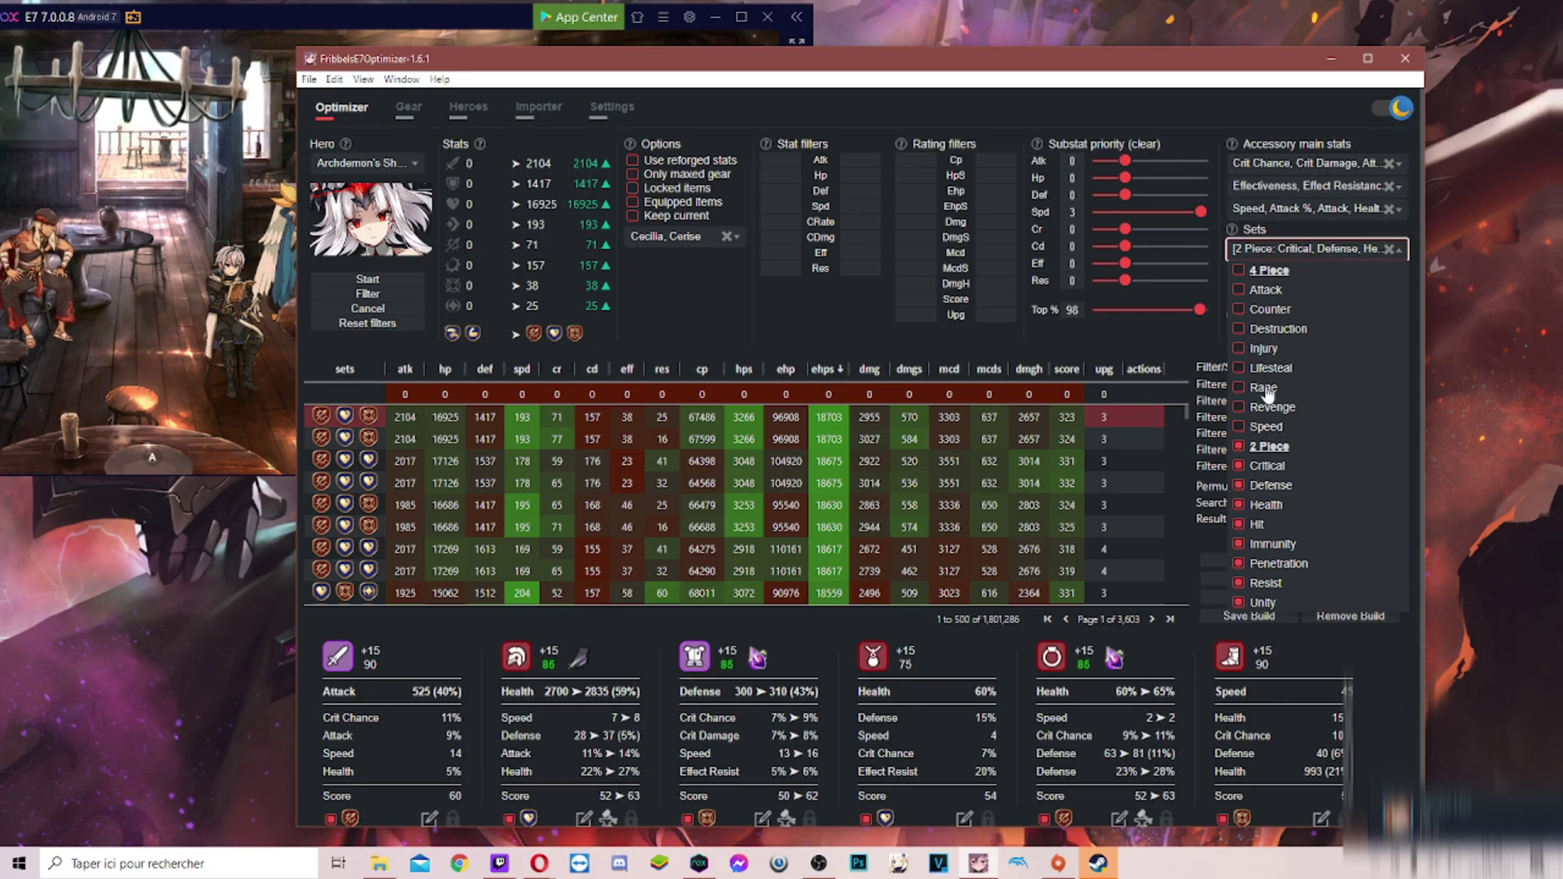
left_click(1265, 426)
left_click(1264, 427)
left_click(1271, 309)
left_click(1281, 249)
- Set the second set filter to Immunity only and clear all sets from the third set filter
left_click(1295, 272)
left_click(1260, 392)
left_click(1281, 275)
left_click(1297, 294)
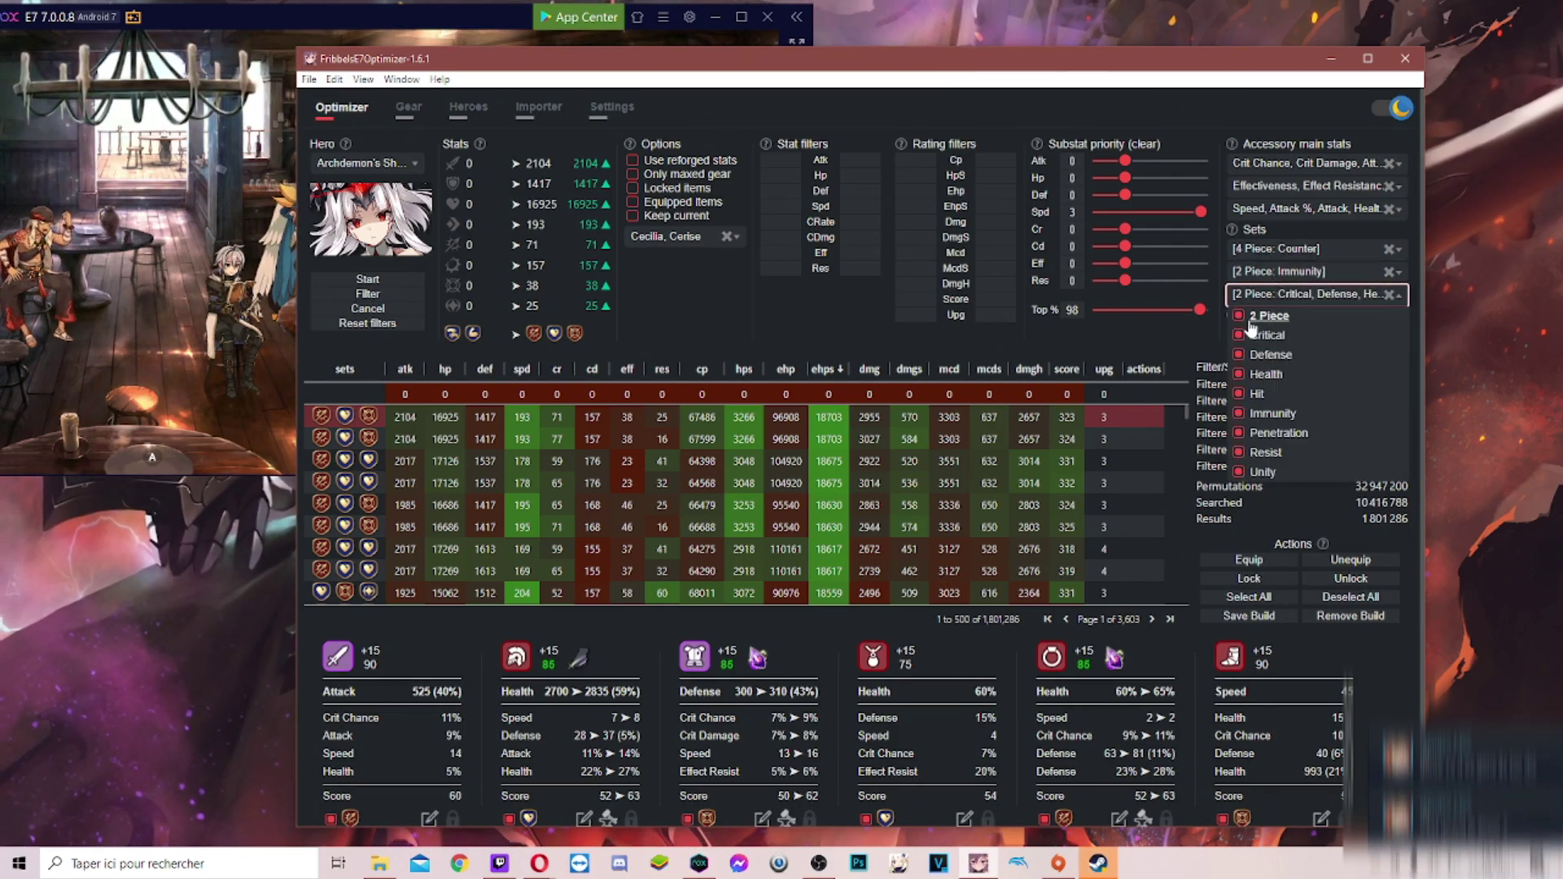
left_click(1258, 315)
left_click(852, 306)
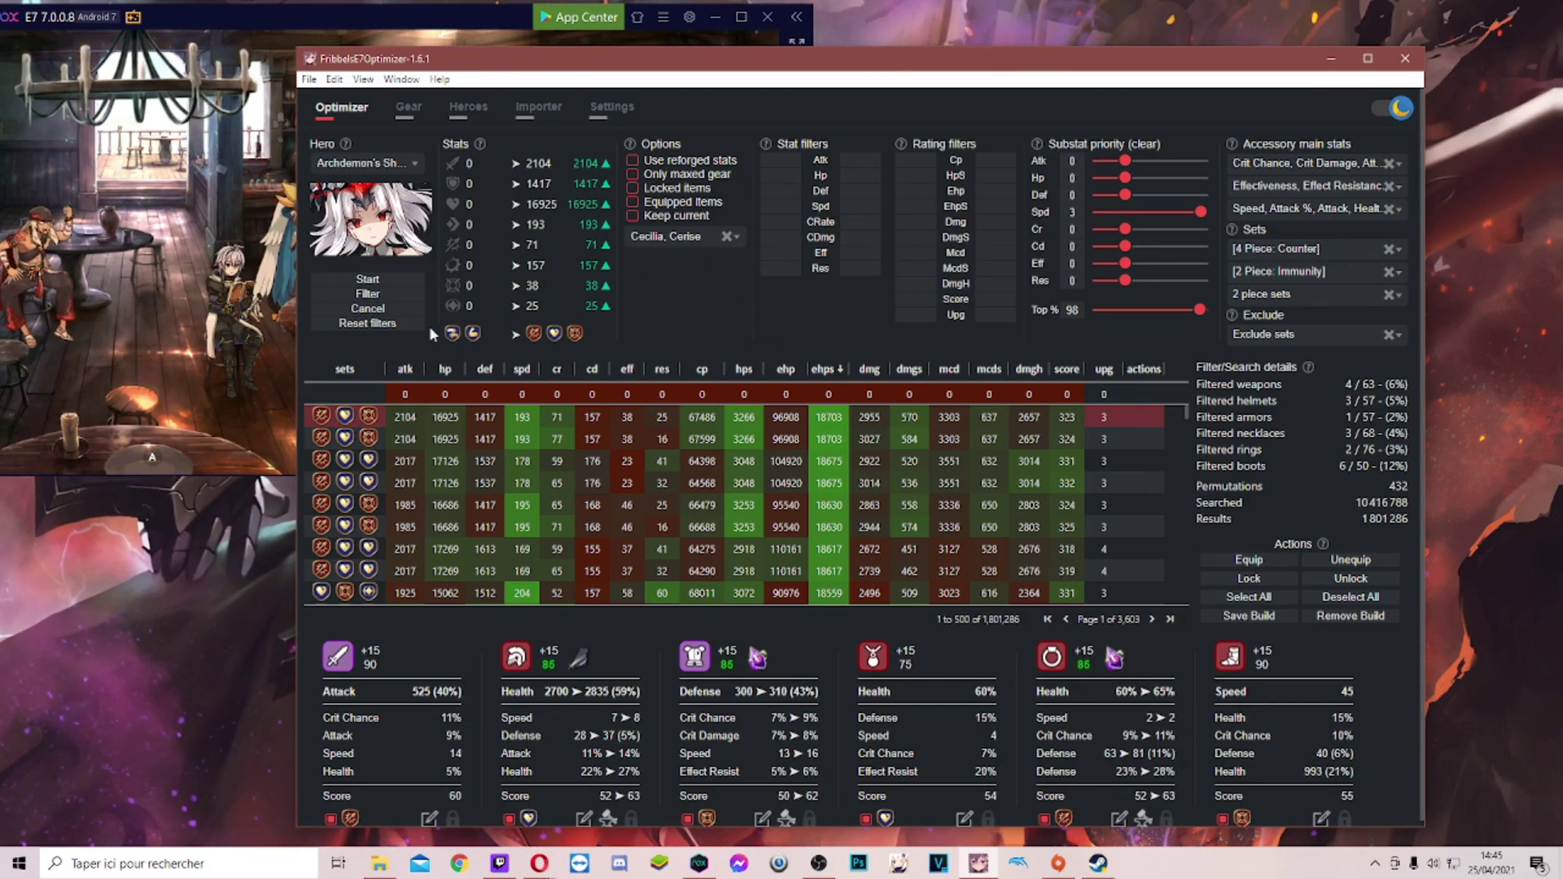
- Allow equipped items in the search and run the optimizer for the Counter and Immunity sets
left_click(665, 205)
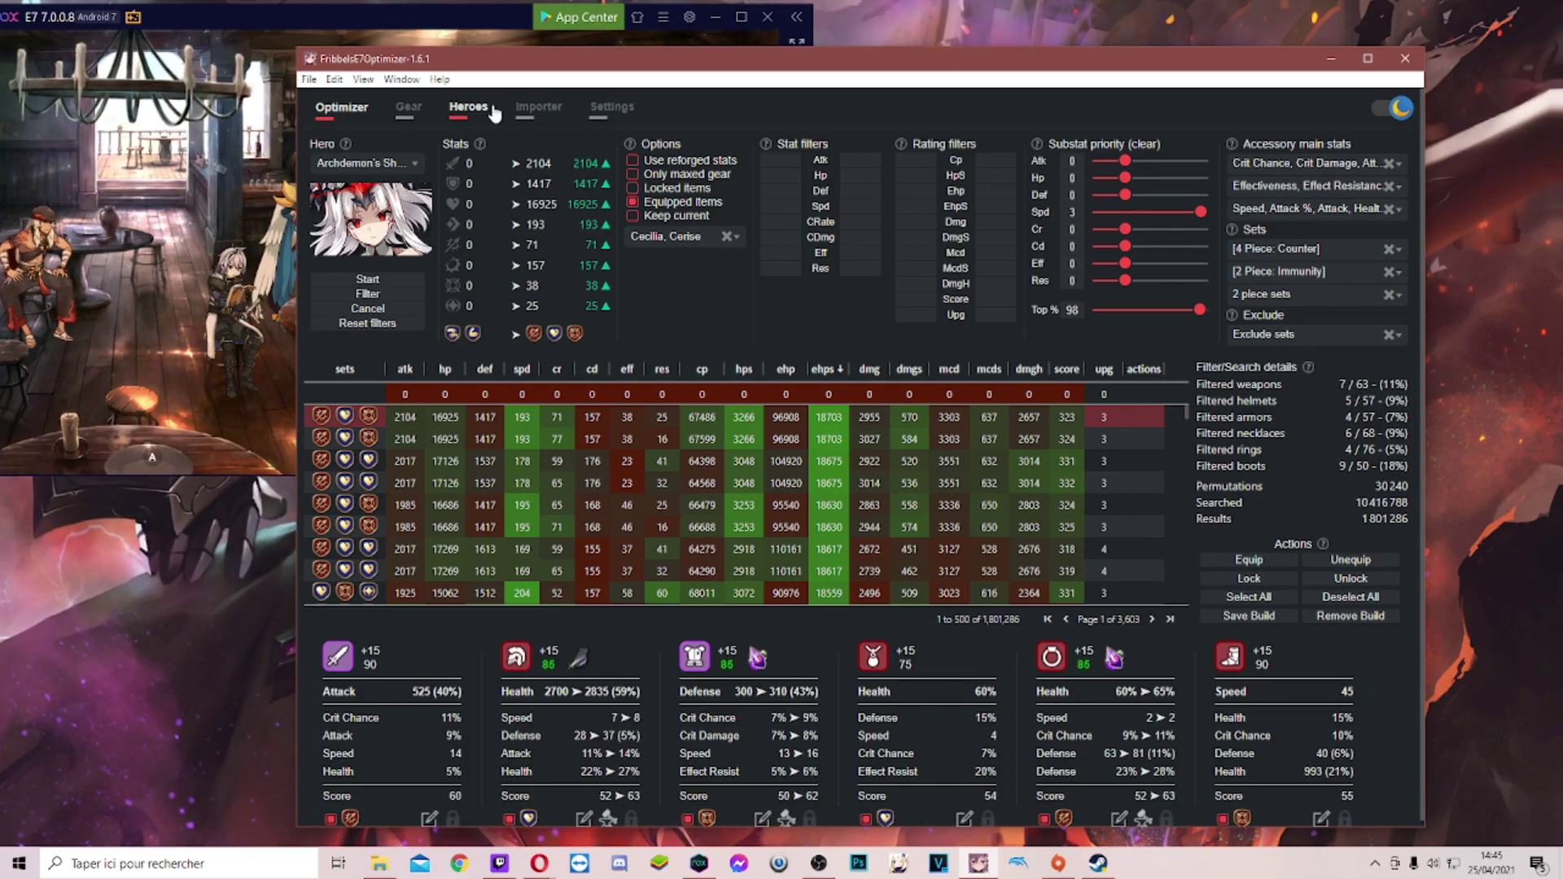
left_click(667, 206)
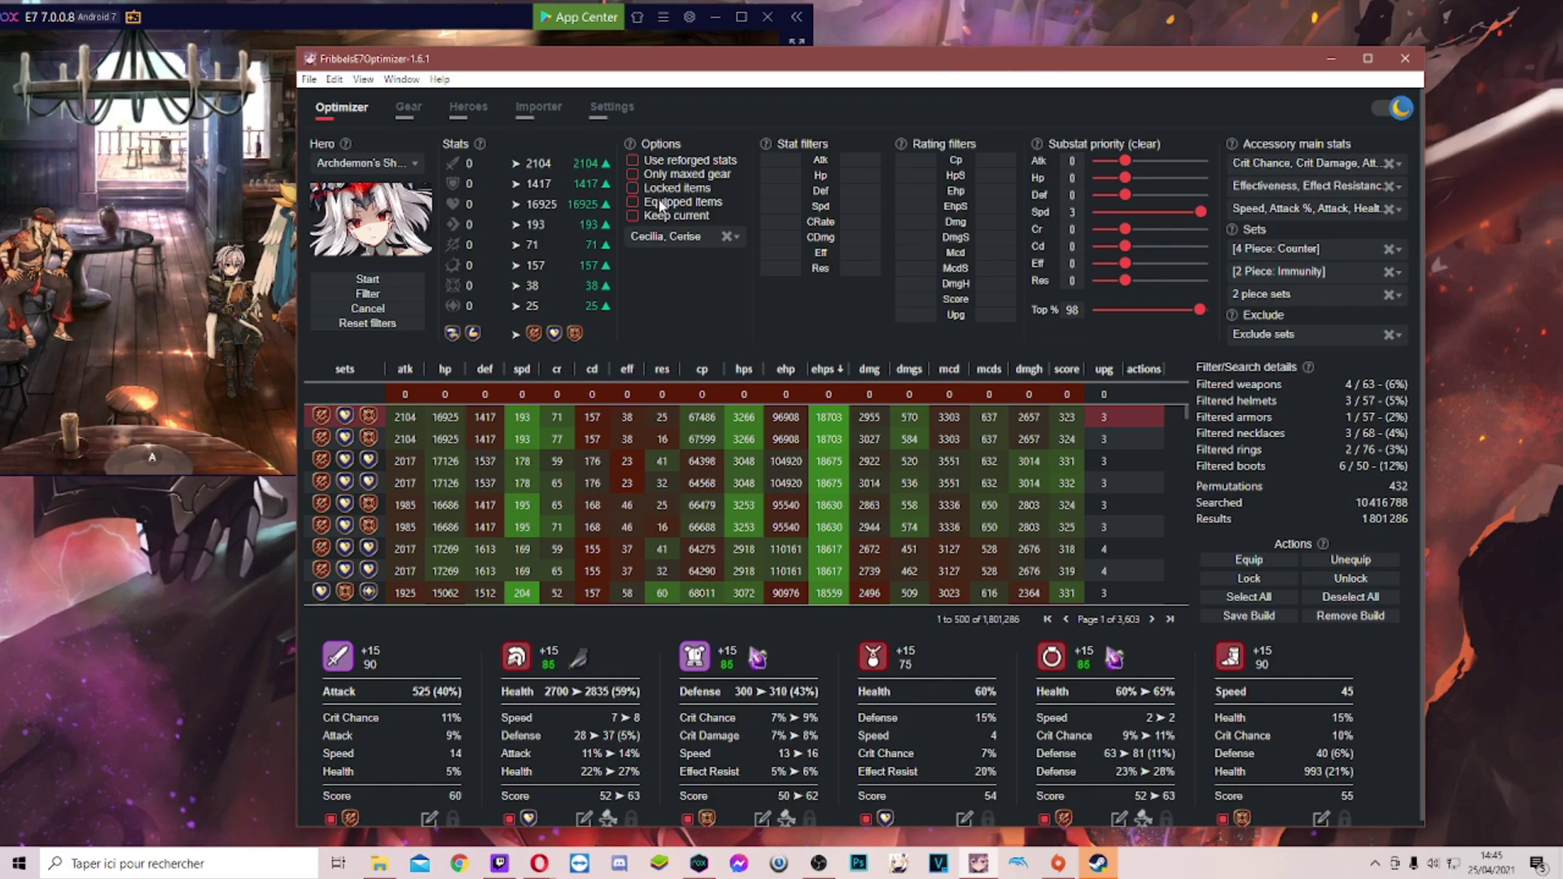
left_click(632, 202)
left_click(391, 279)
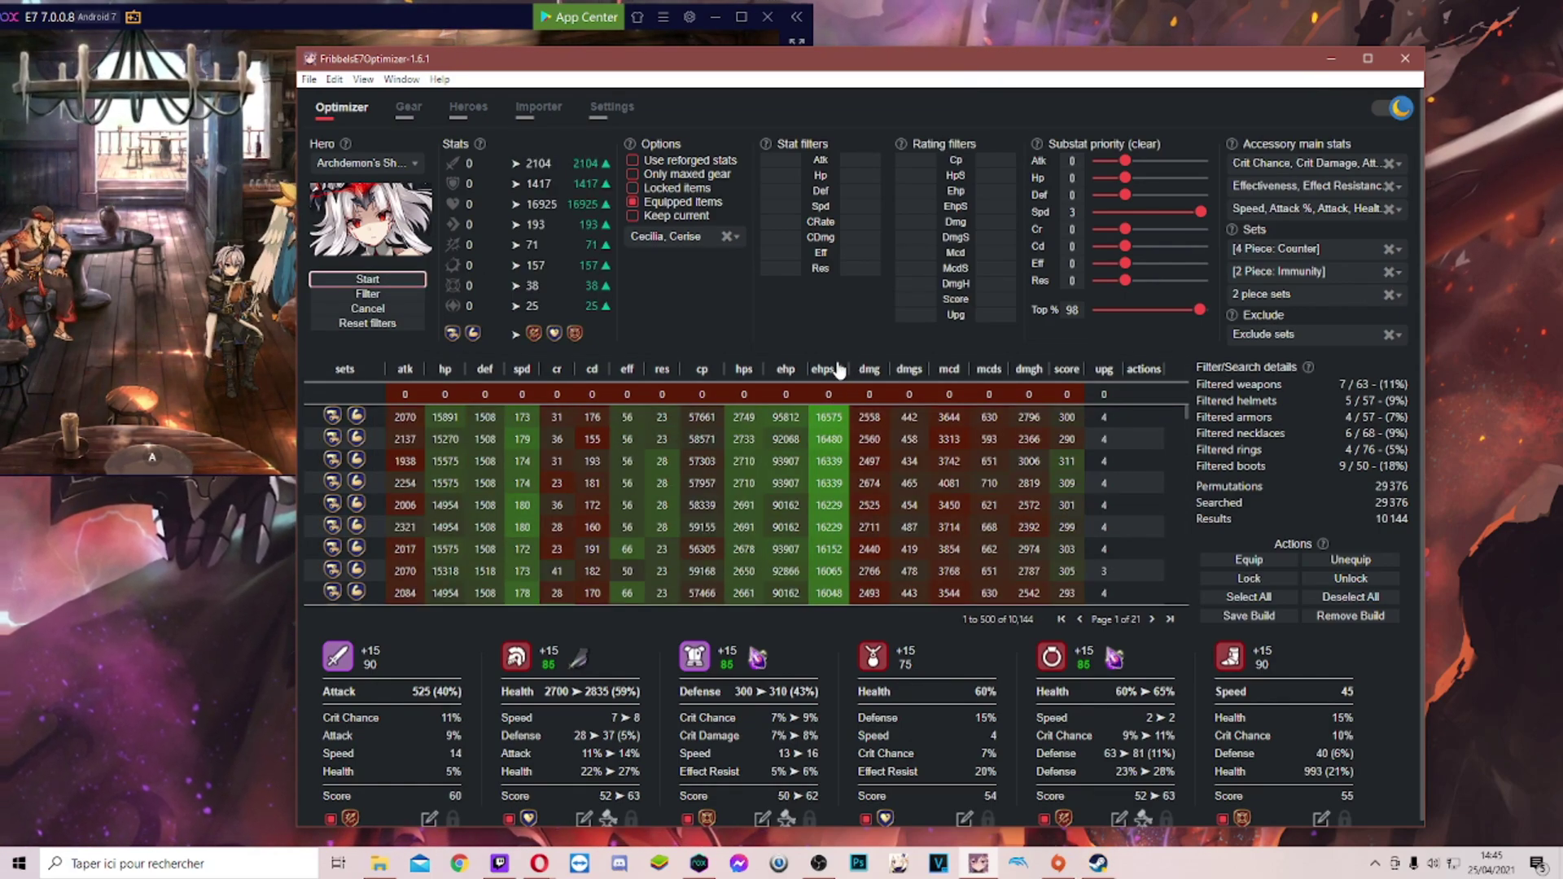
- View the first listed build, and sort the results in turn by atk, hp, spd and ehps
left_click(494, 420)
left_click(494, 421)
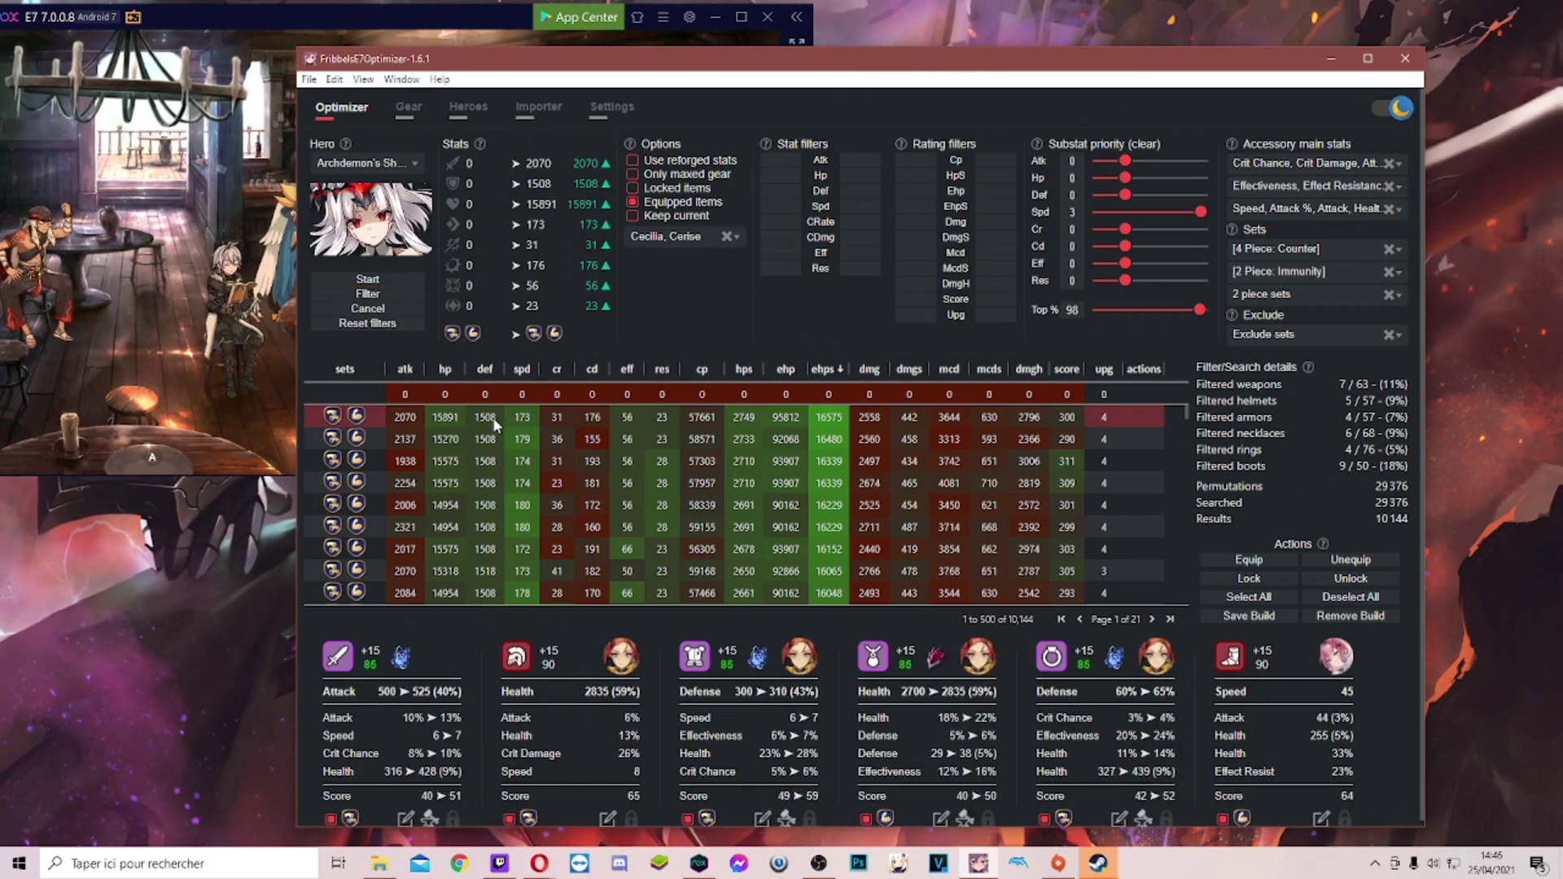
left_click(404, 370)
left_click(447, 371)
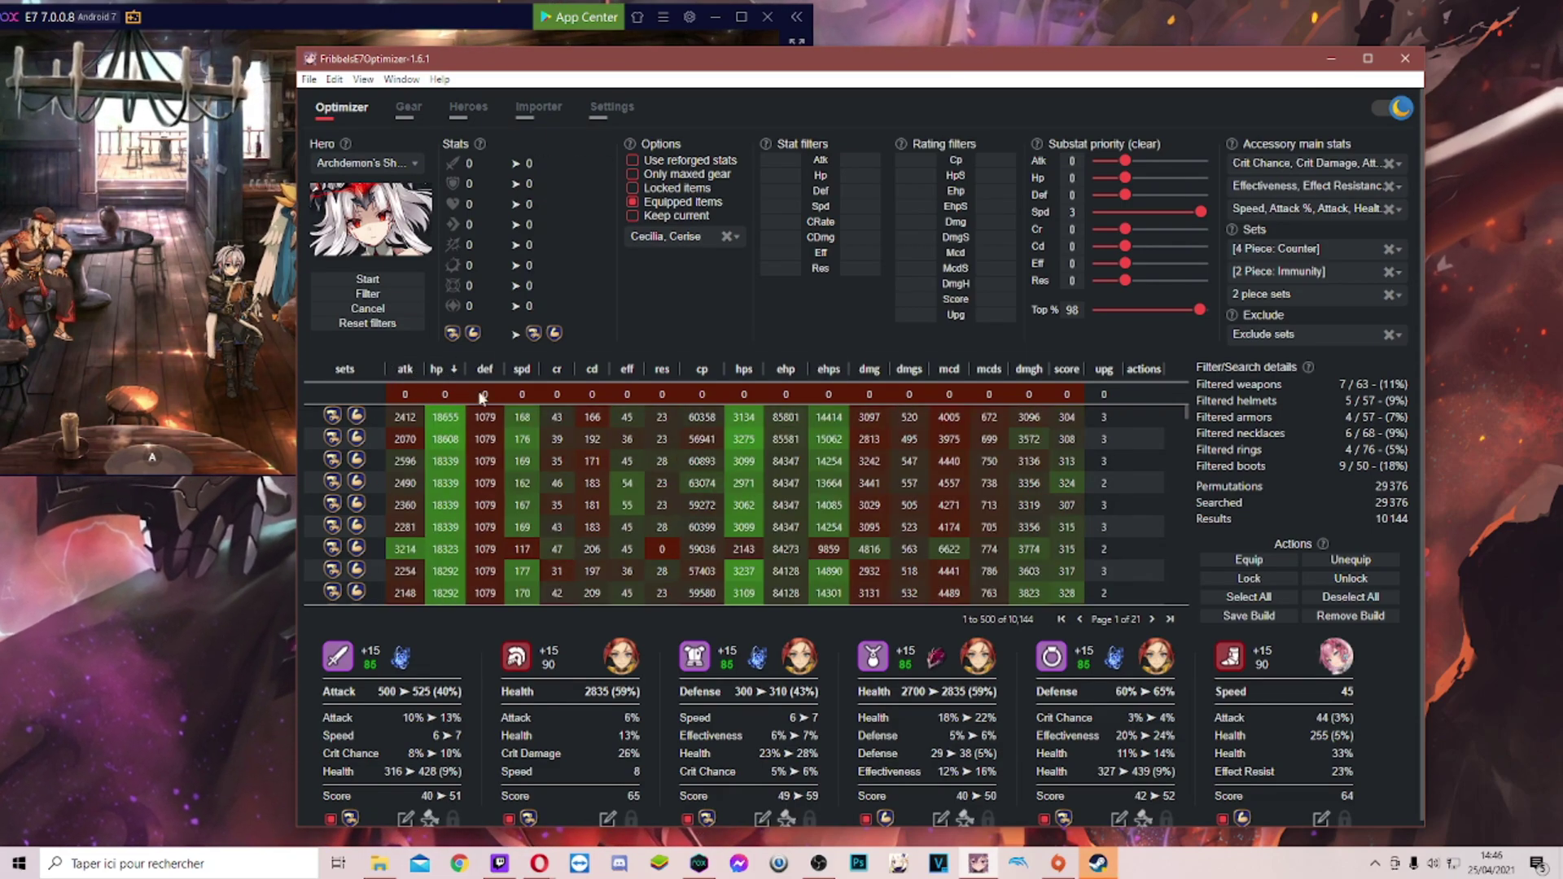
left_click(522, 370)
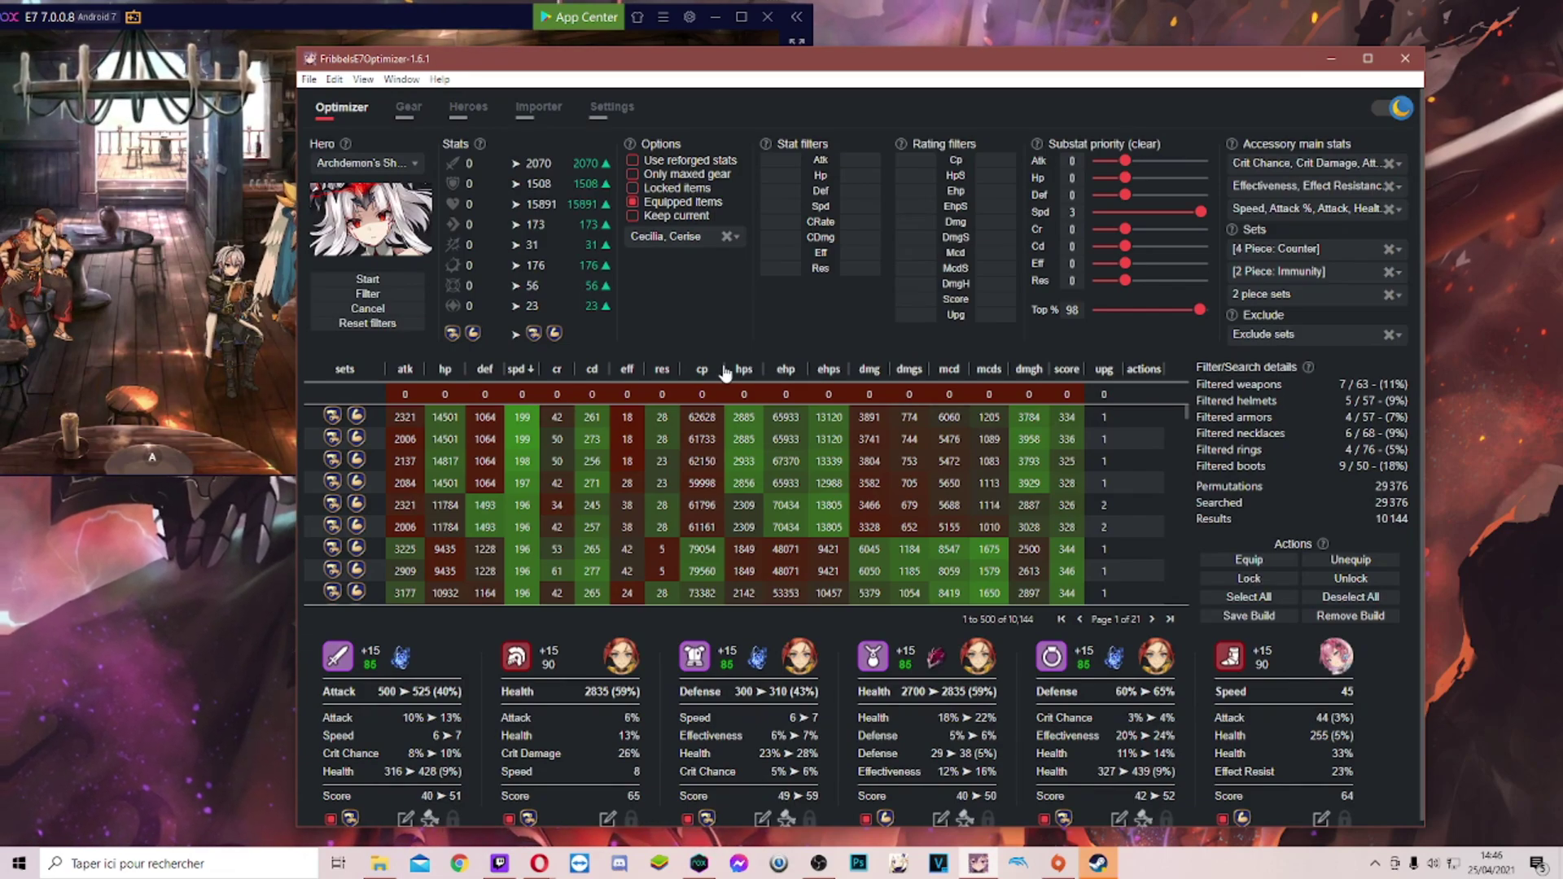
left_click(824, 370)
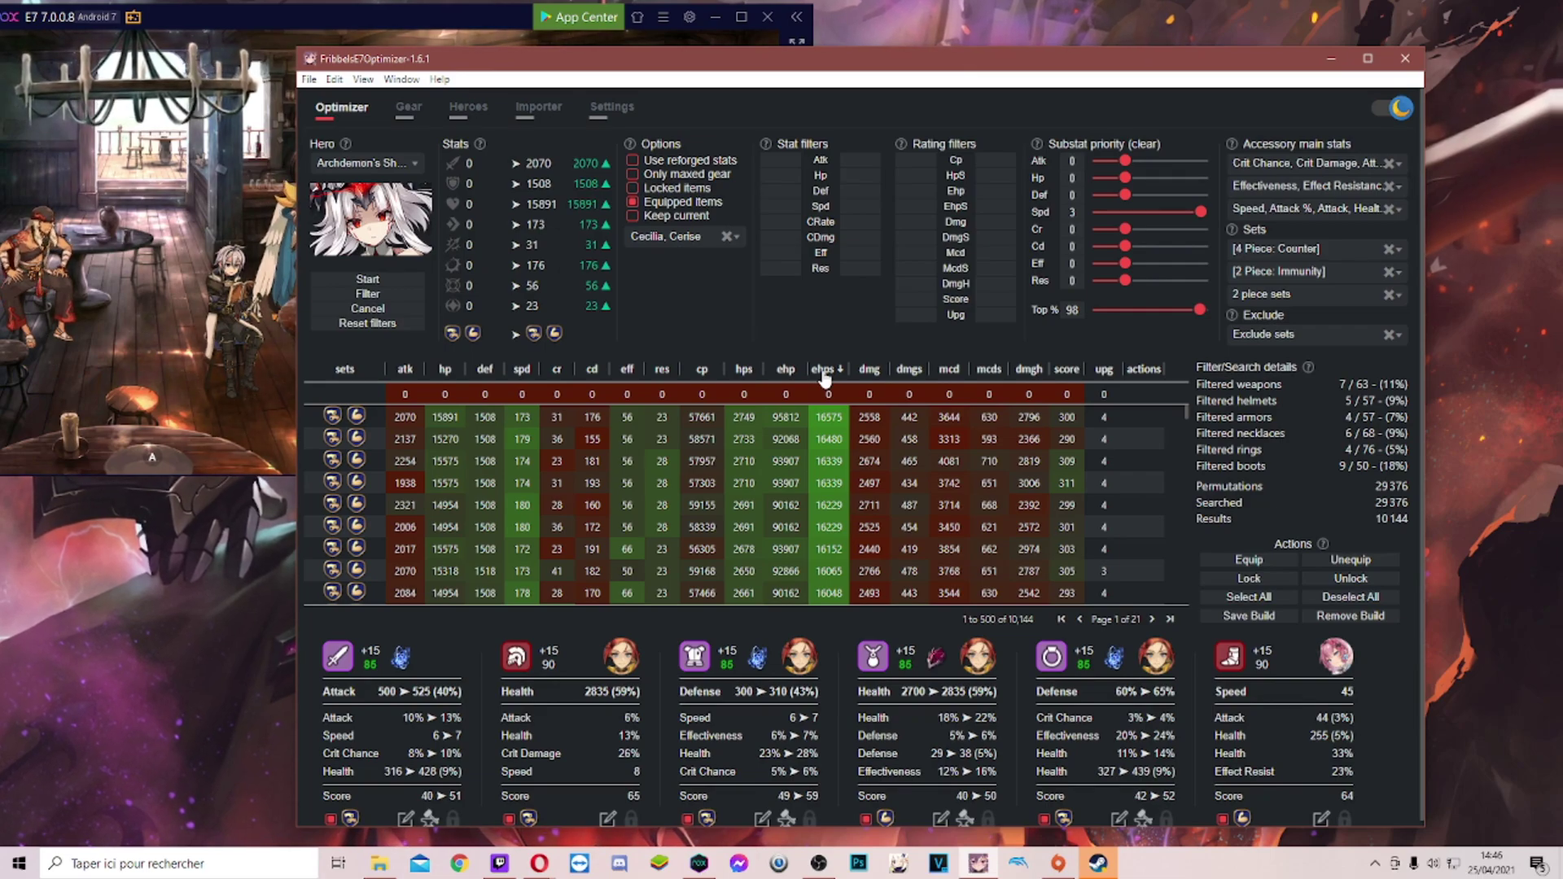
- Sort the results by ehp and view the stats and gear of the top build
left_click(801, 370)
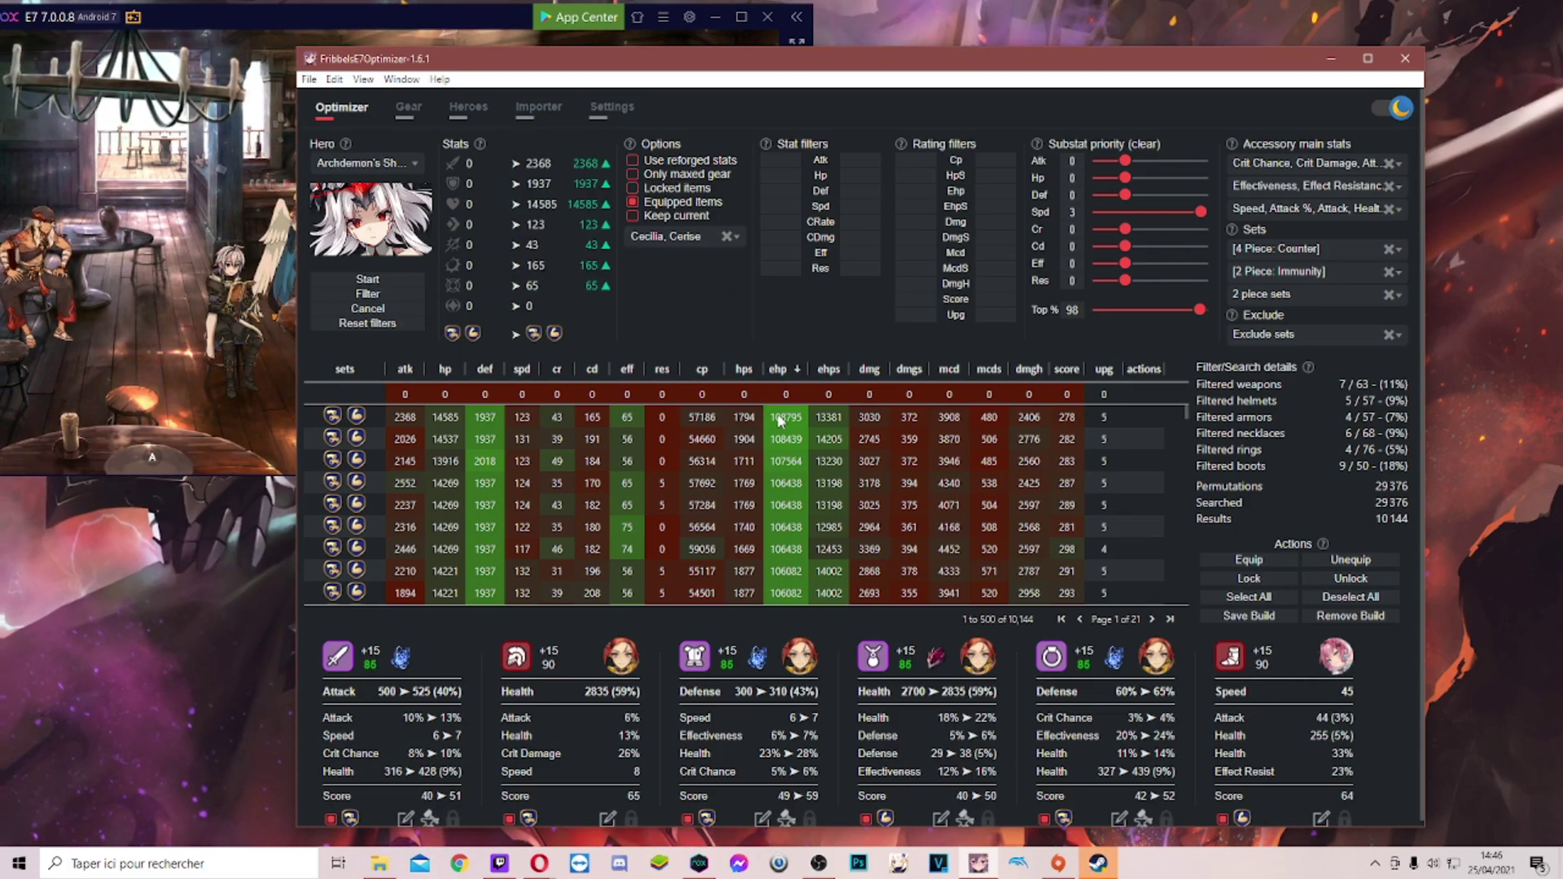
left_click(535, 422)
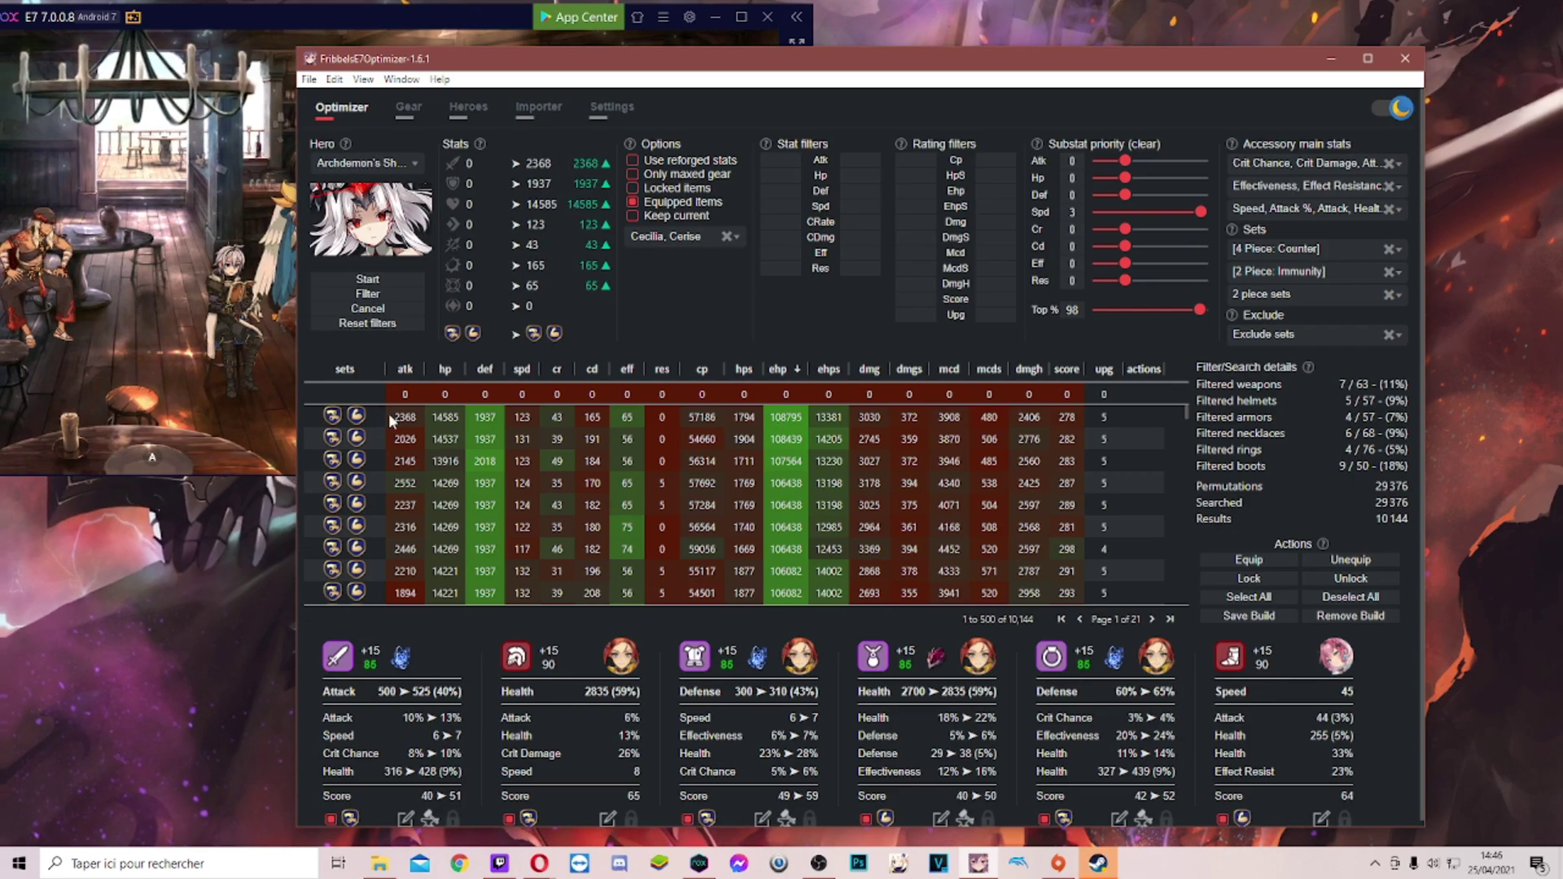
left_click(788, 423)
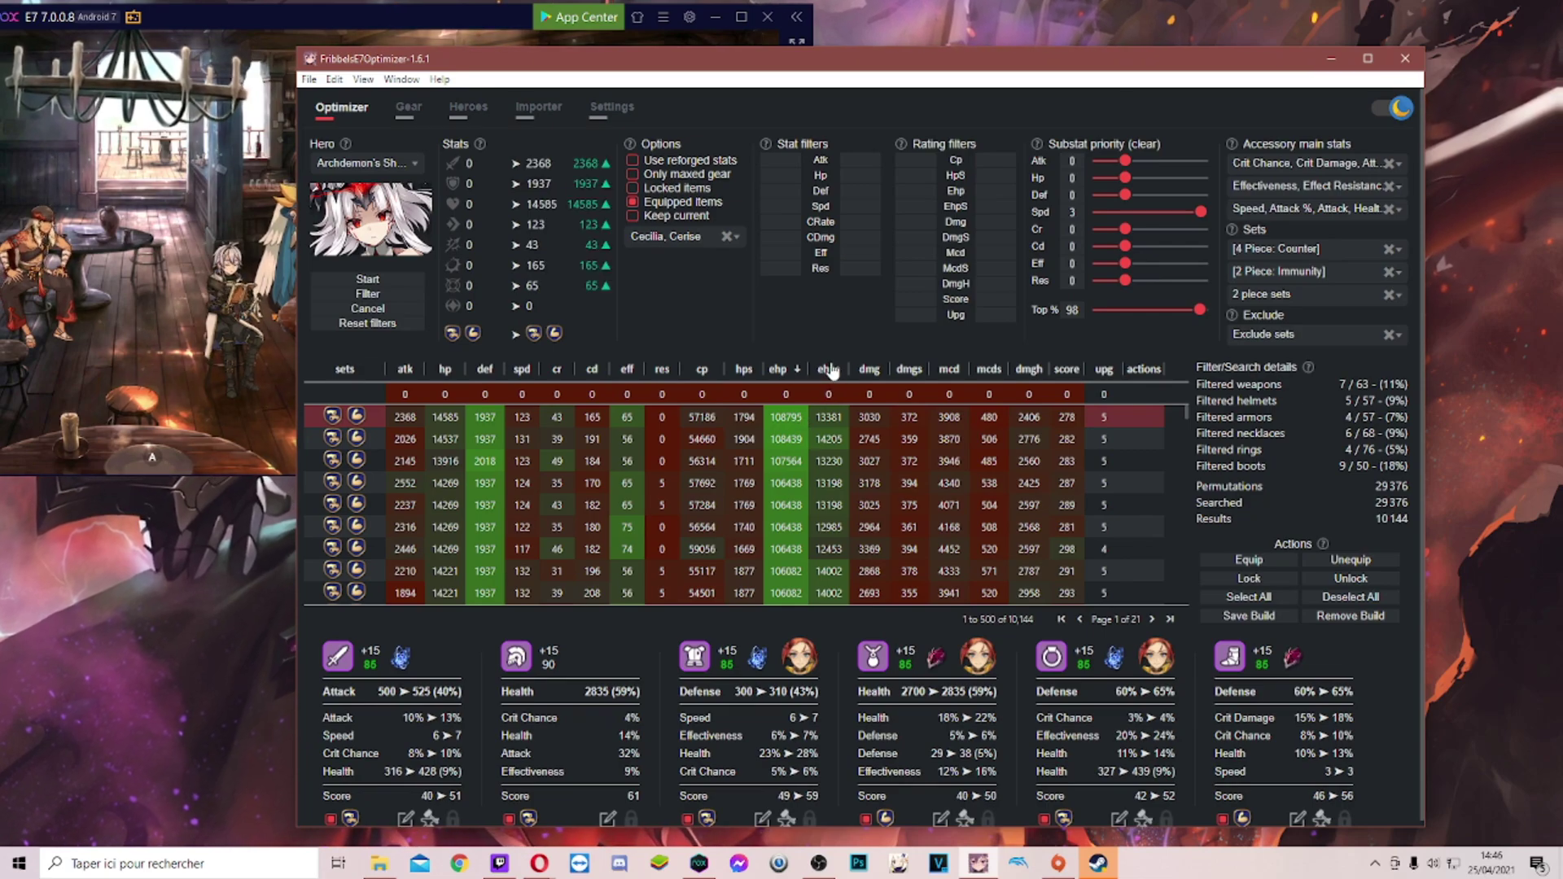
- Compare the builds sorted by dmgs and dmgh, and return to the ehps sorting to check its top builds
left_click(910, 370)
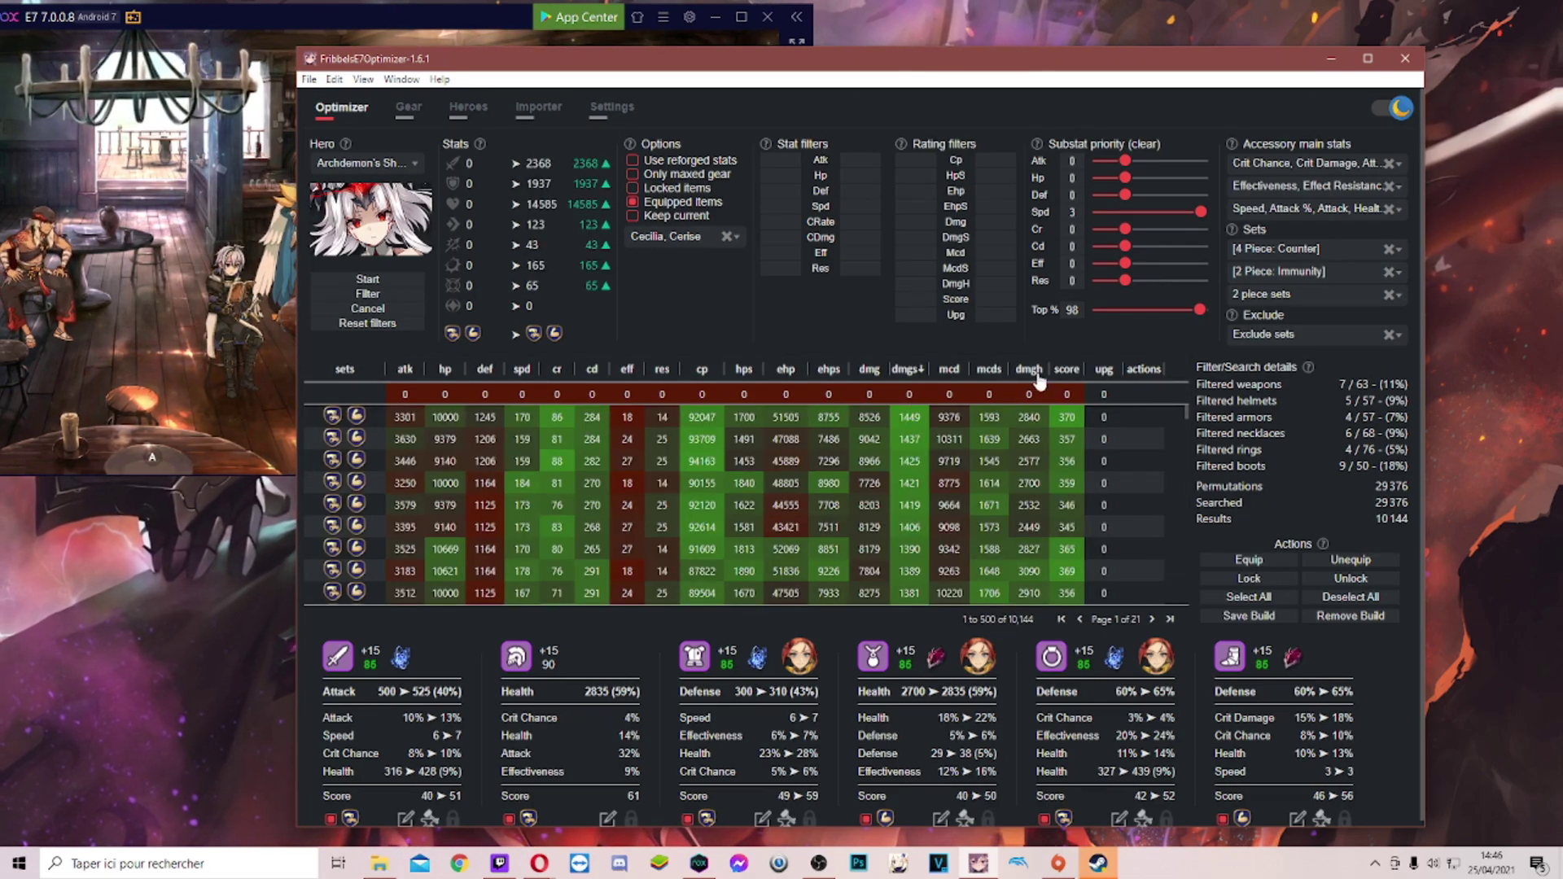
left_click(1029, 369)
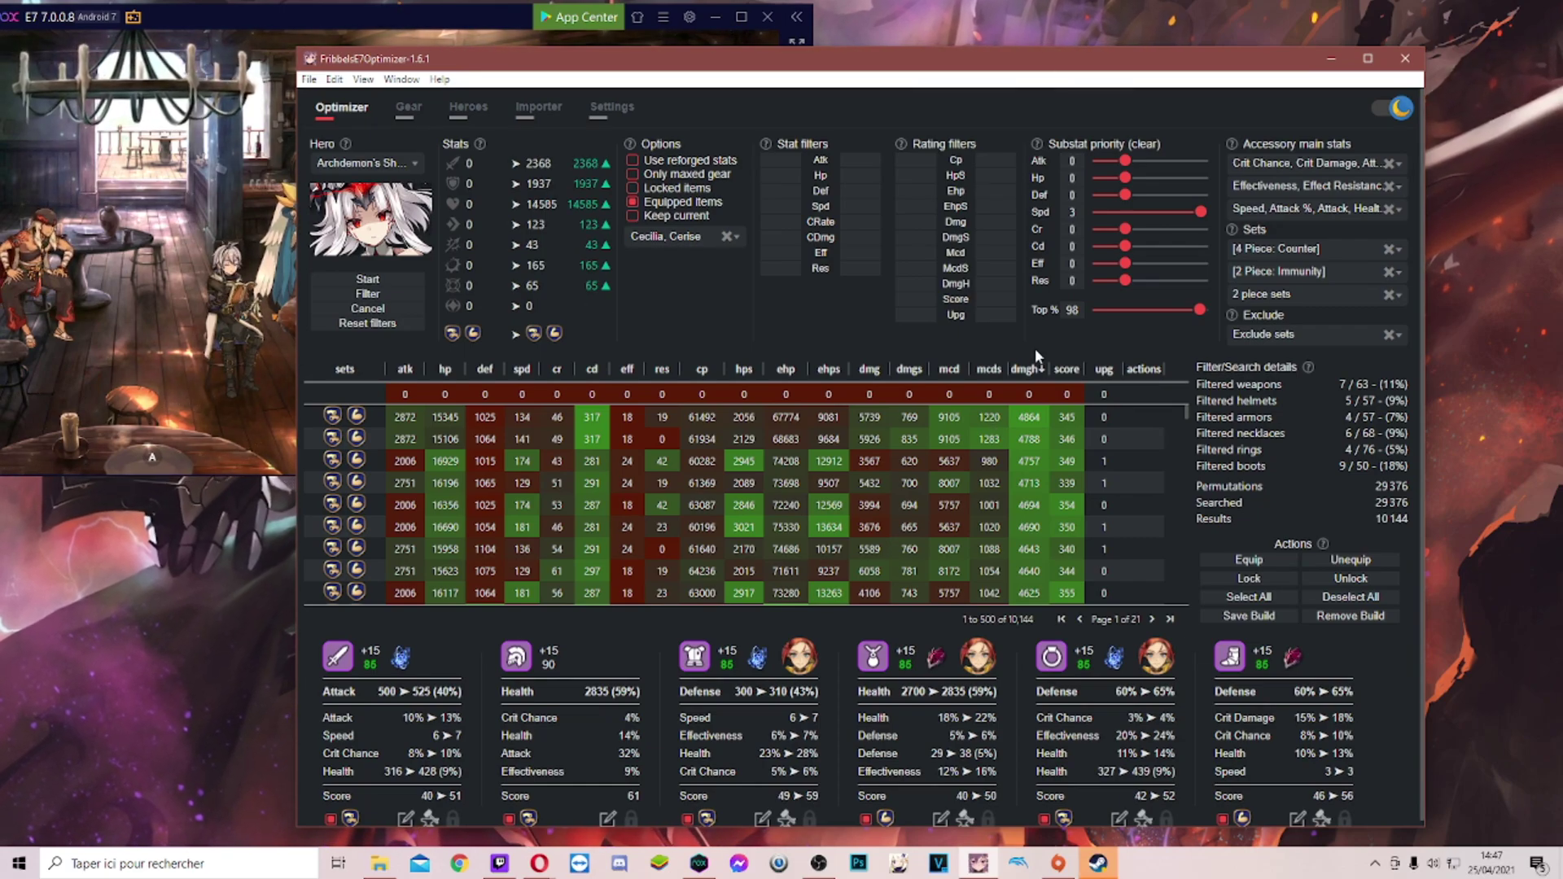
left_click(907, 371)
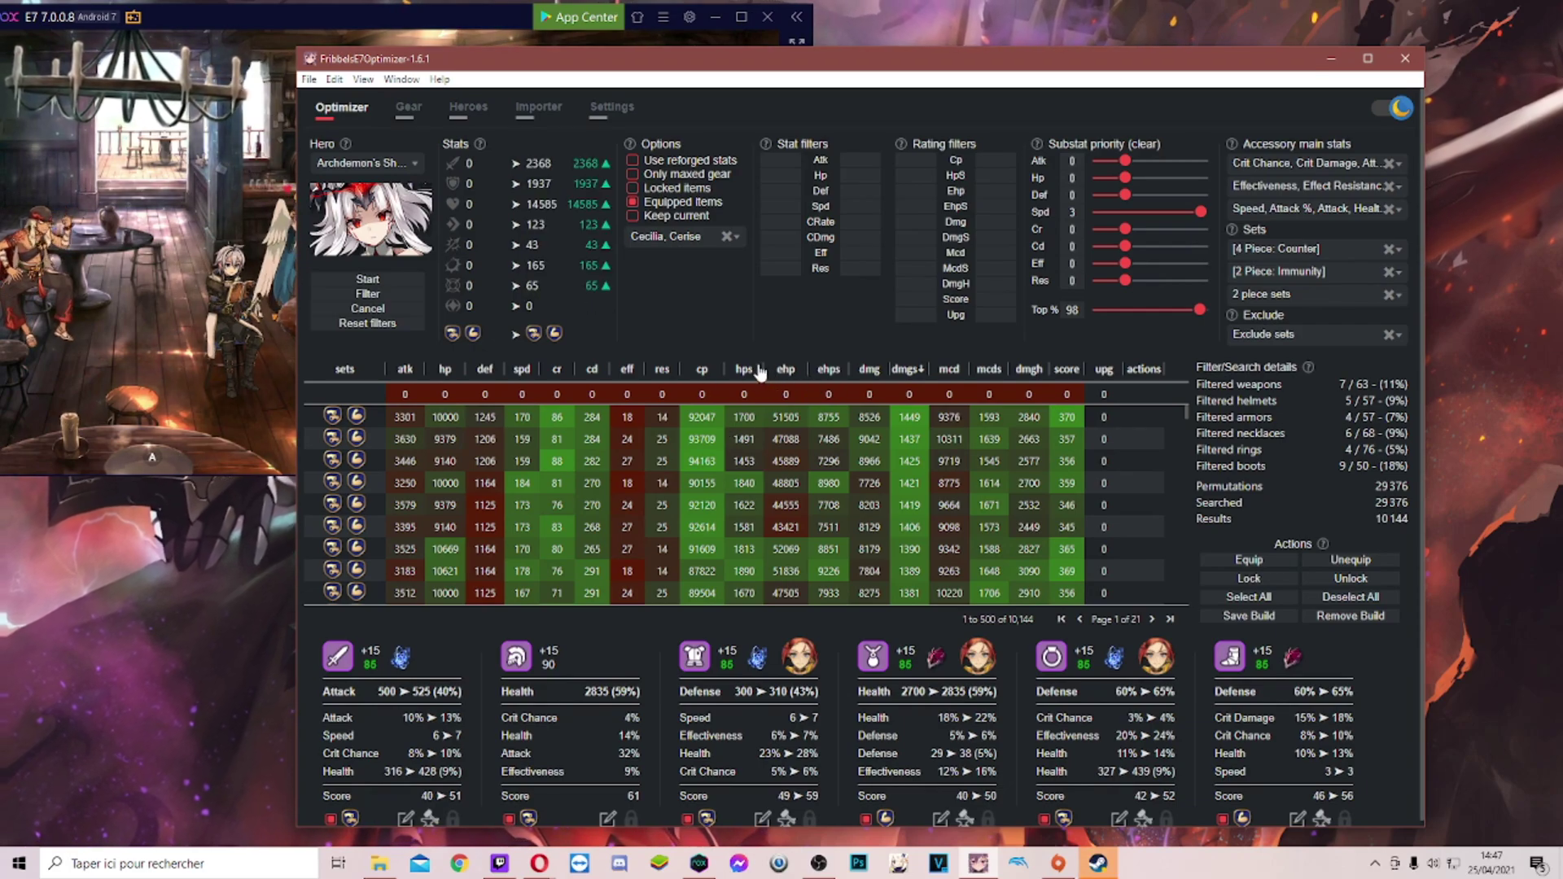
left_click(833, 371)
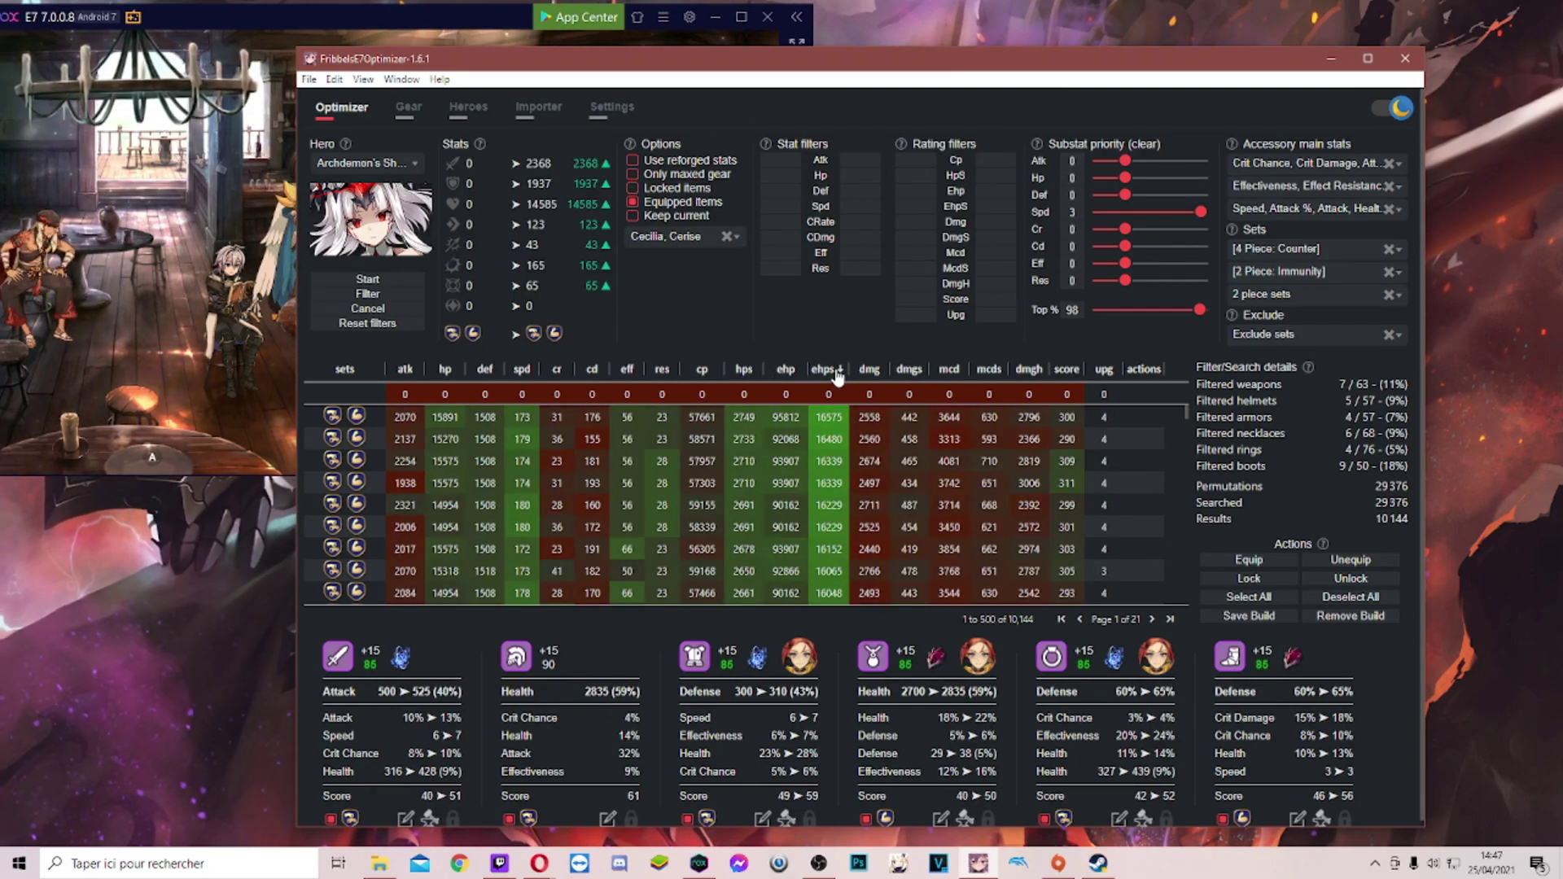
left_click(569, 415)
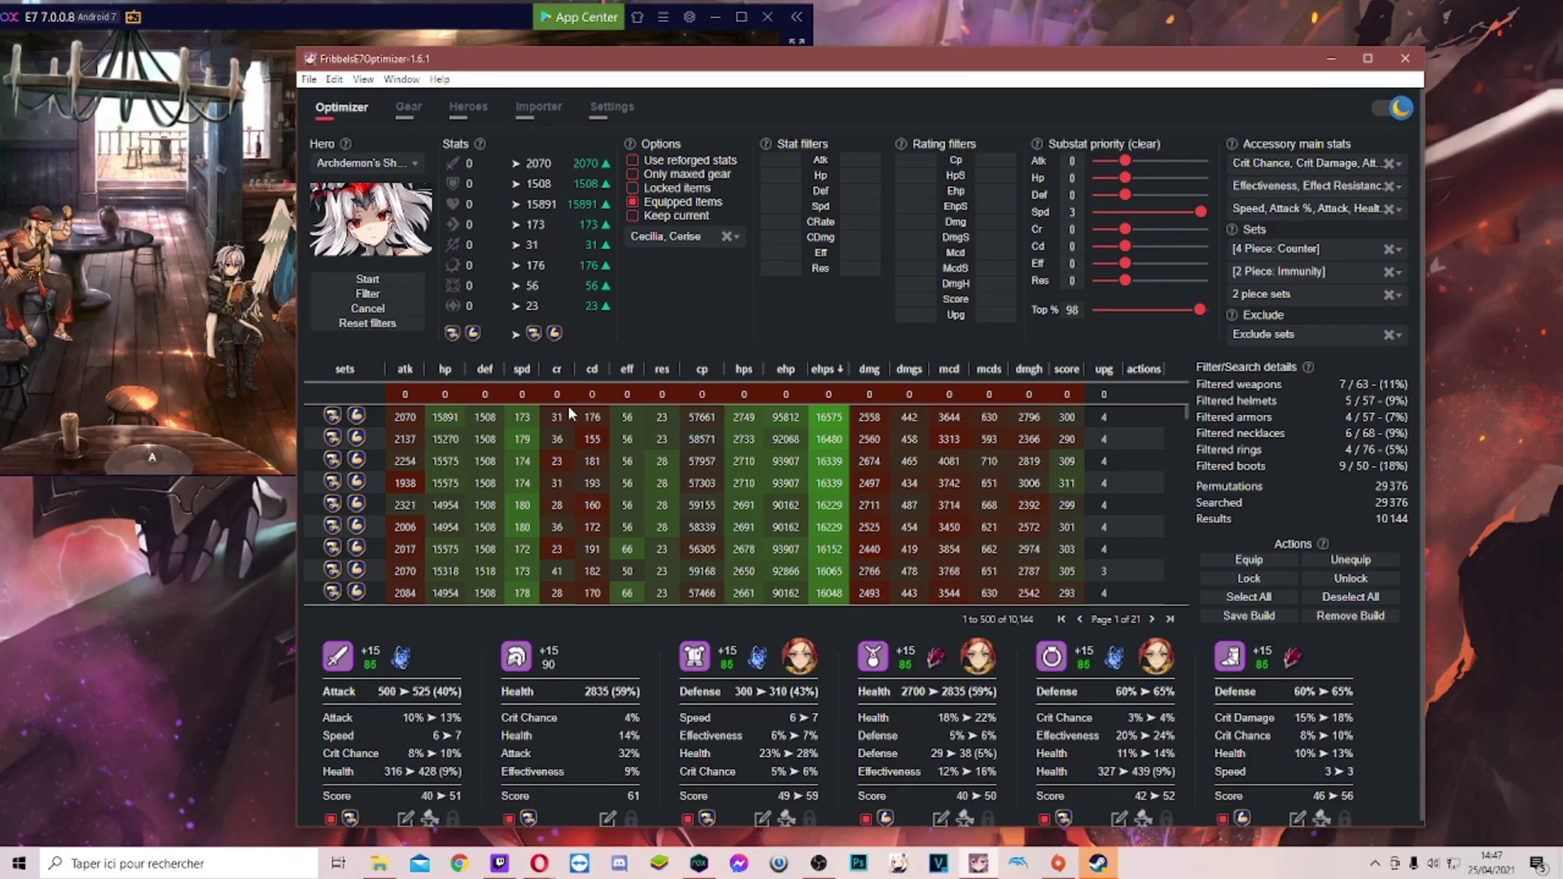
left_click(622, 433)
left_click(626, 425)
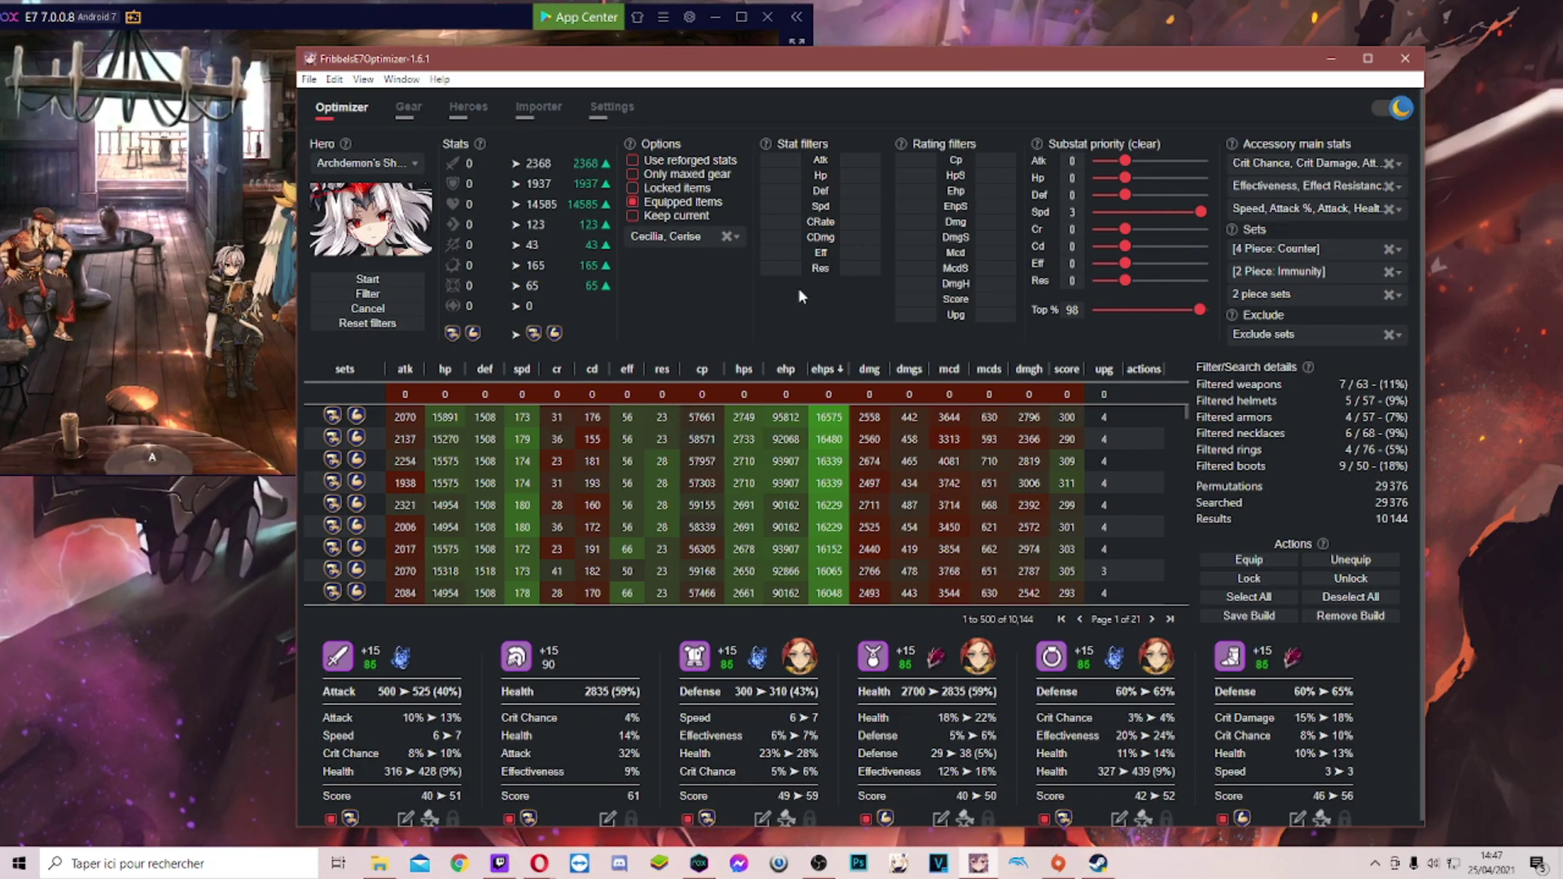
- Set the minimum Eff stat filter to 70 and run the optimizer again
left_click(780, 252)
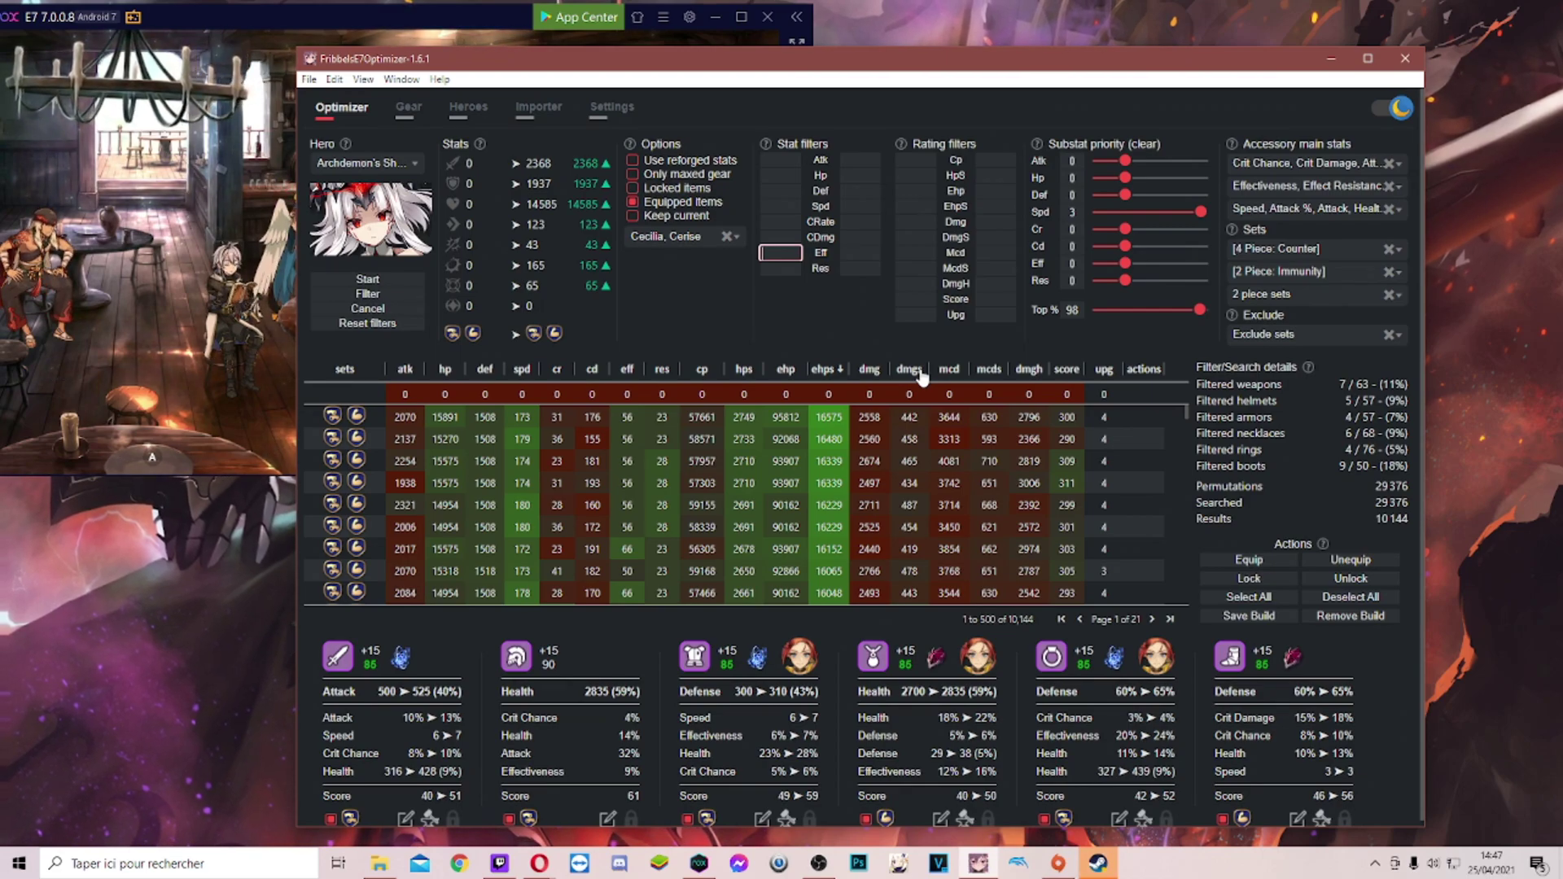
type("70")
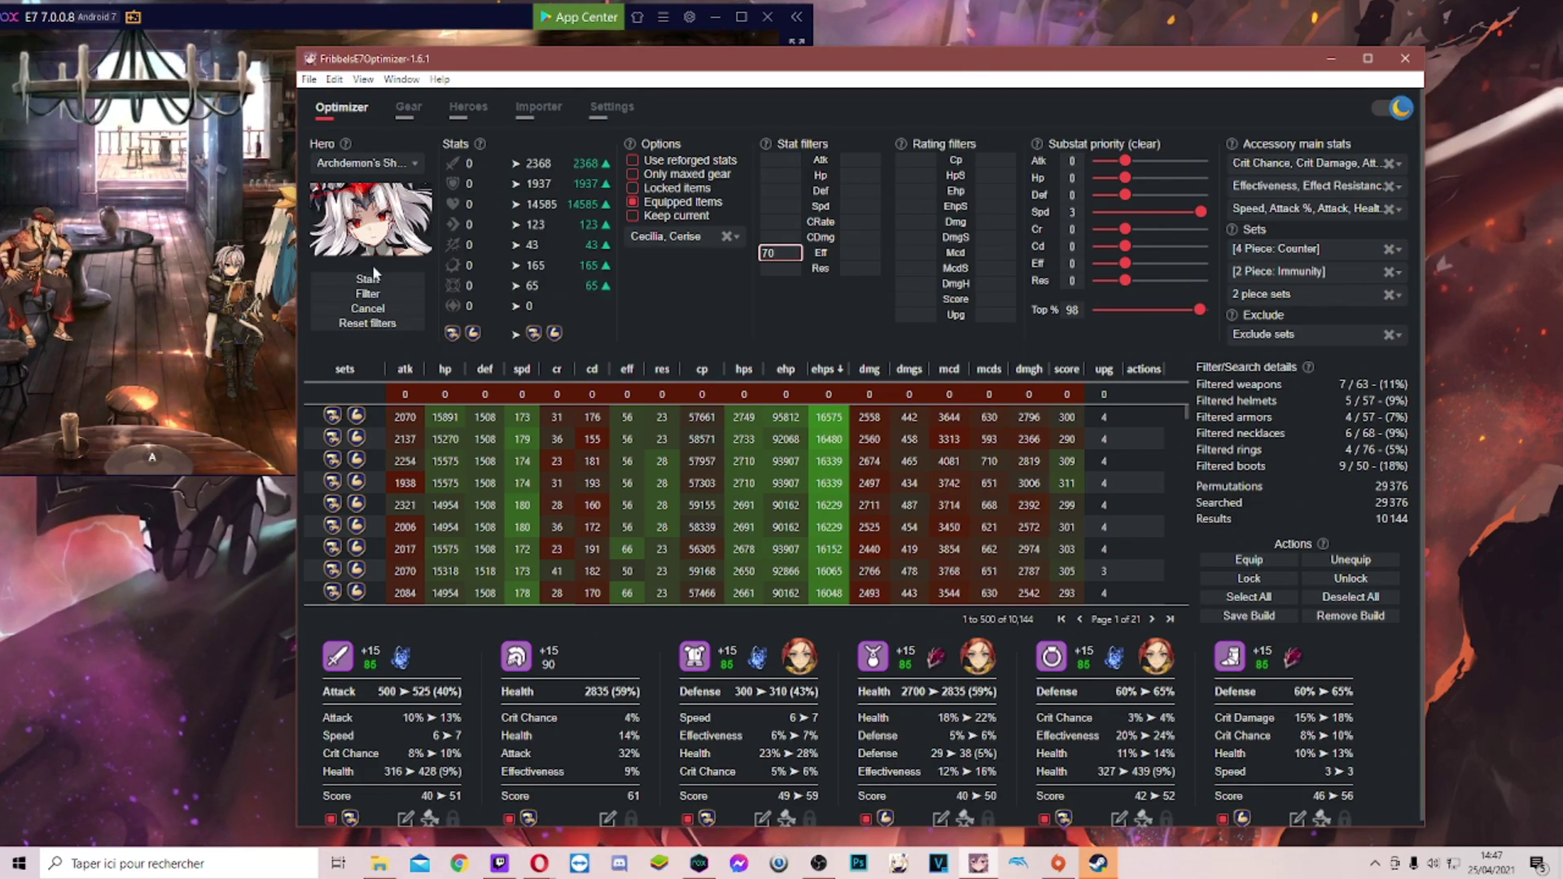
left_click(392, 280)
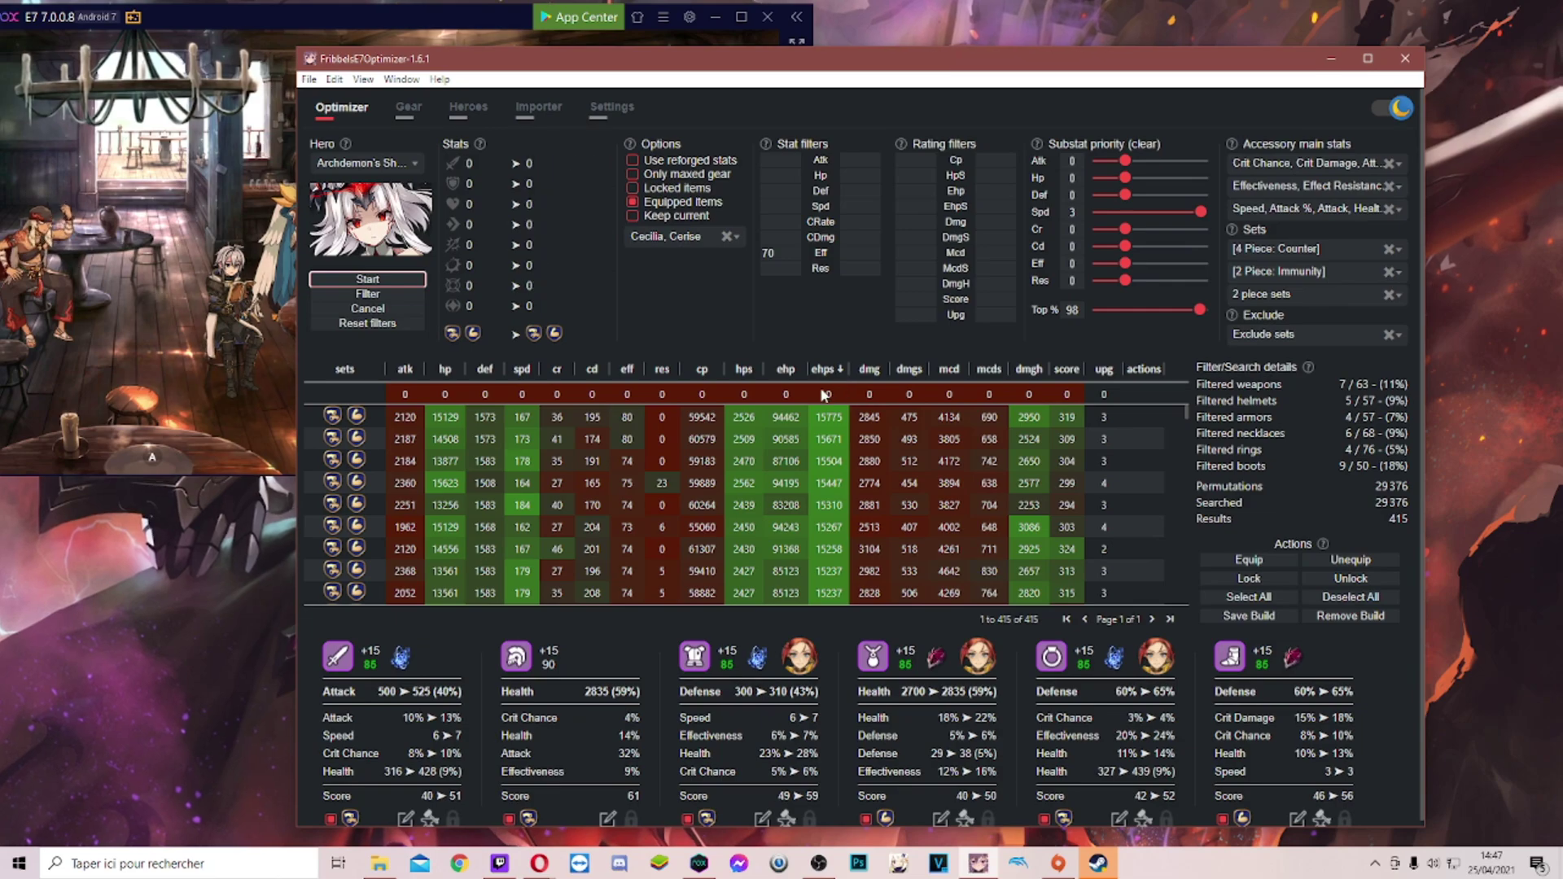
- Select the highest ehps build in the new results to examine its stats and gear
left_click(834, 370)
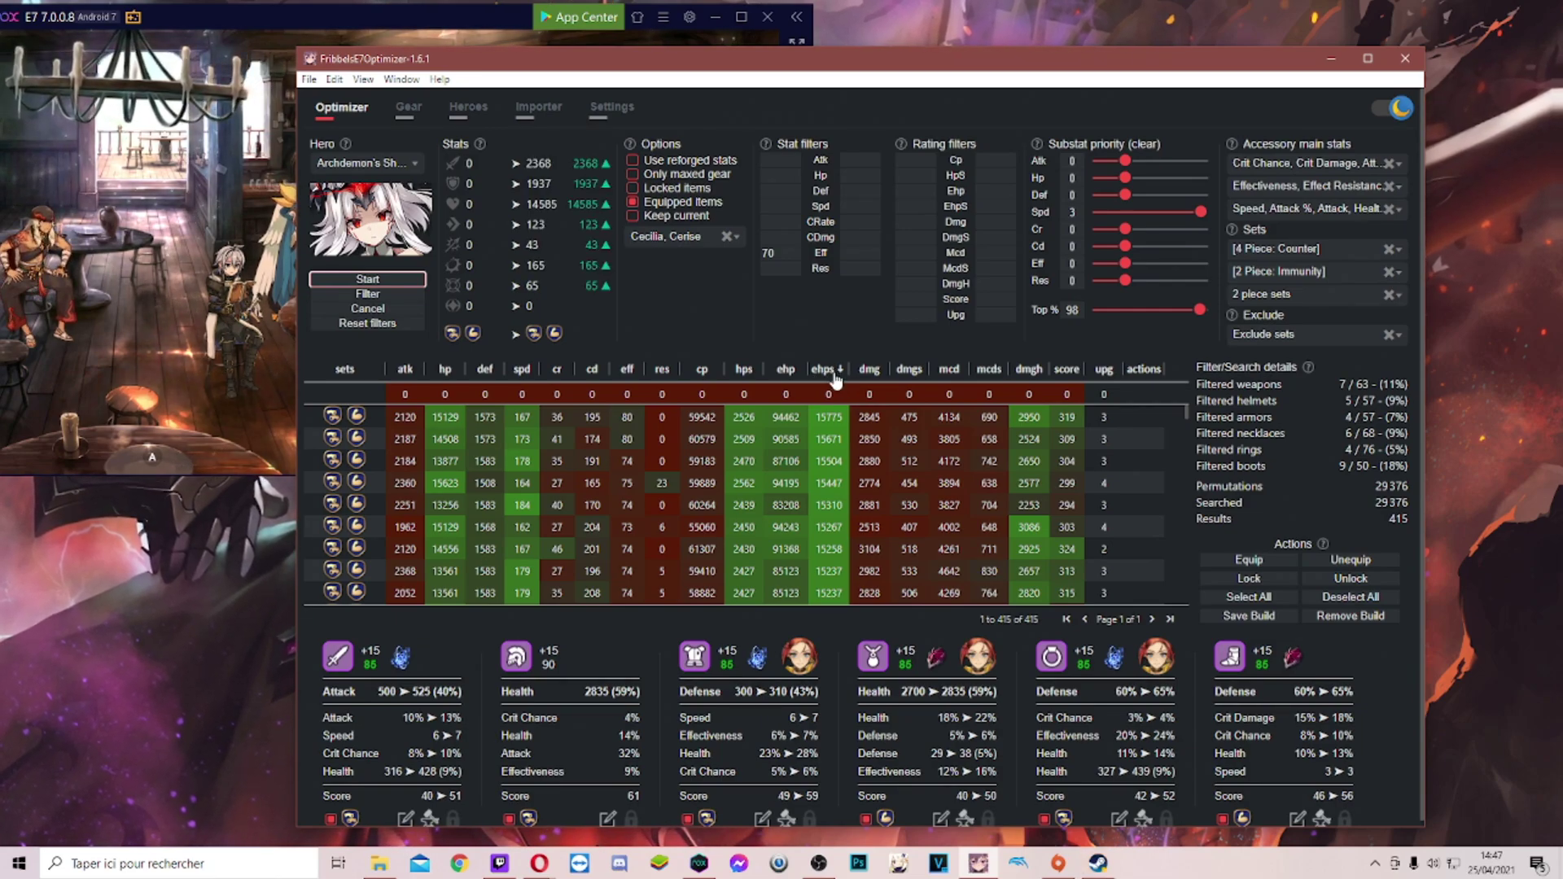
left_click(479, 419)
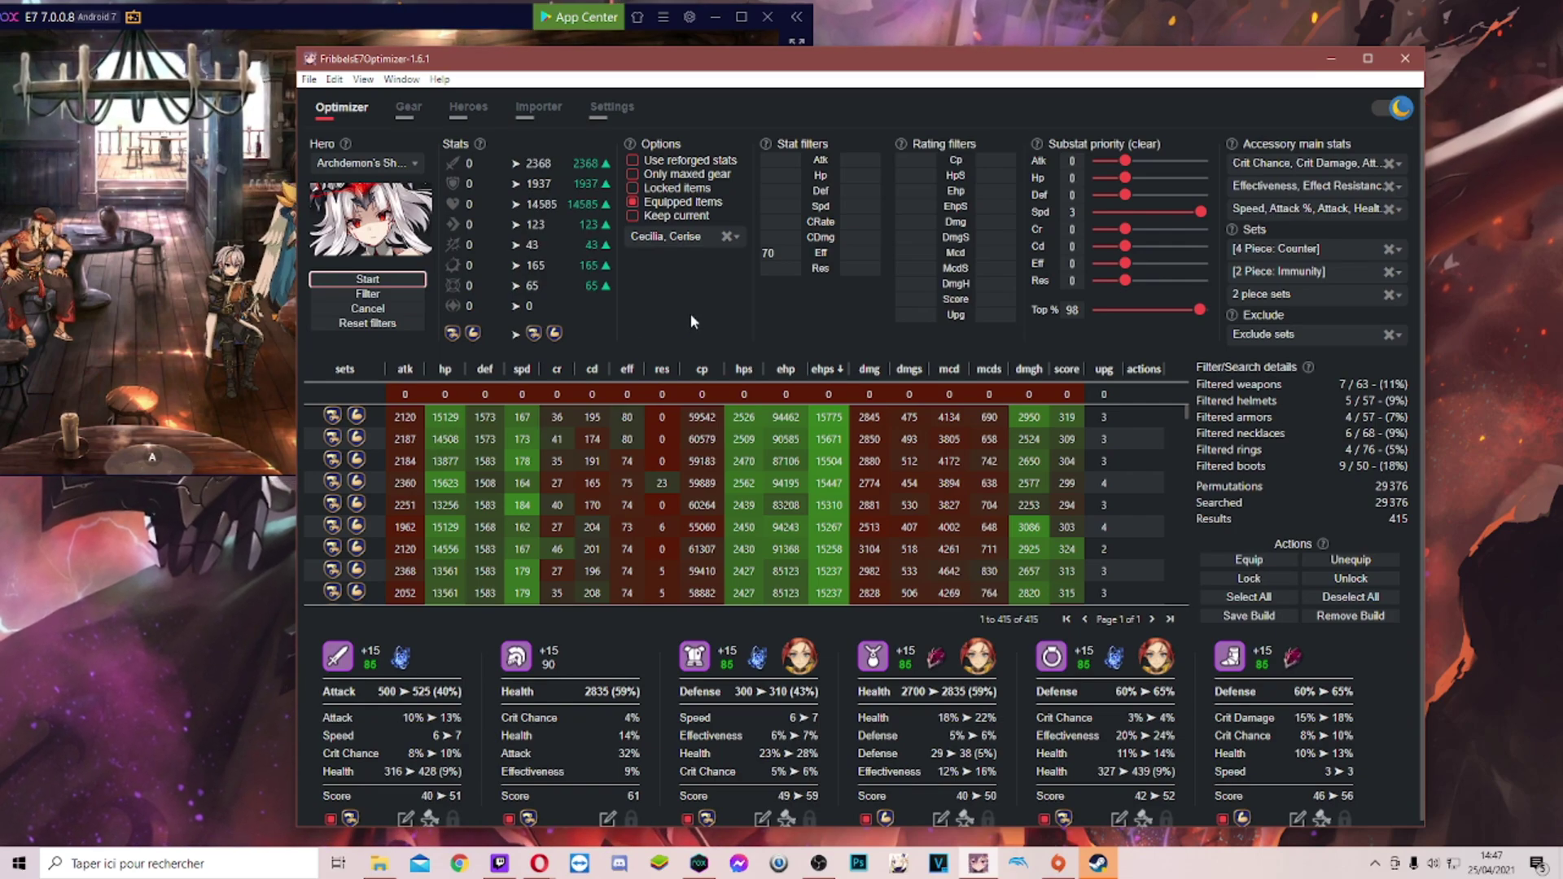
left_click(774, 245)
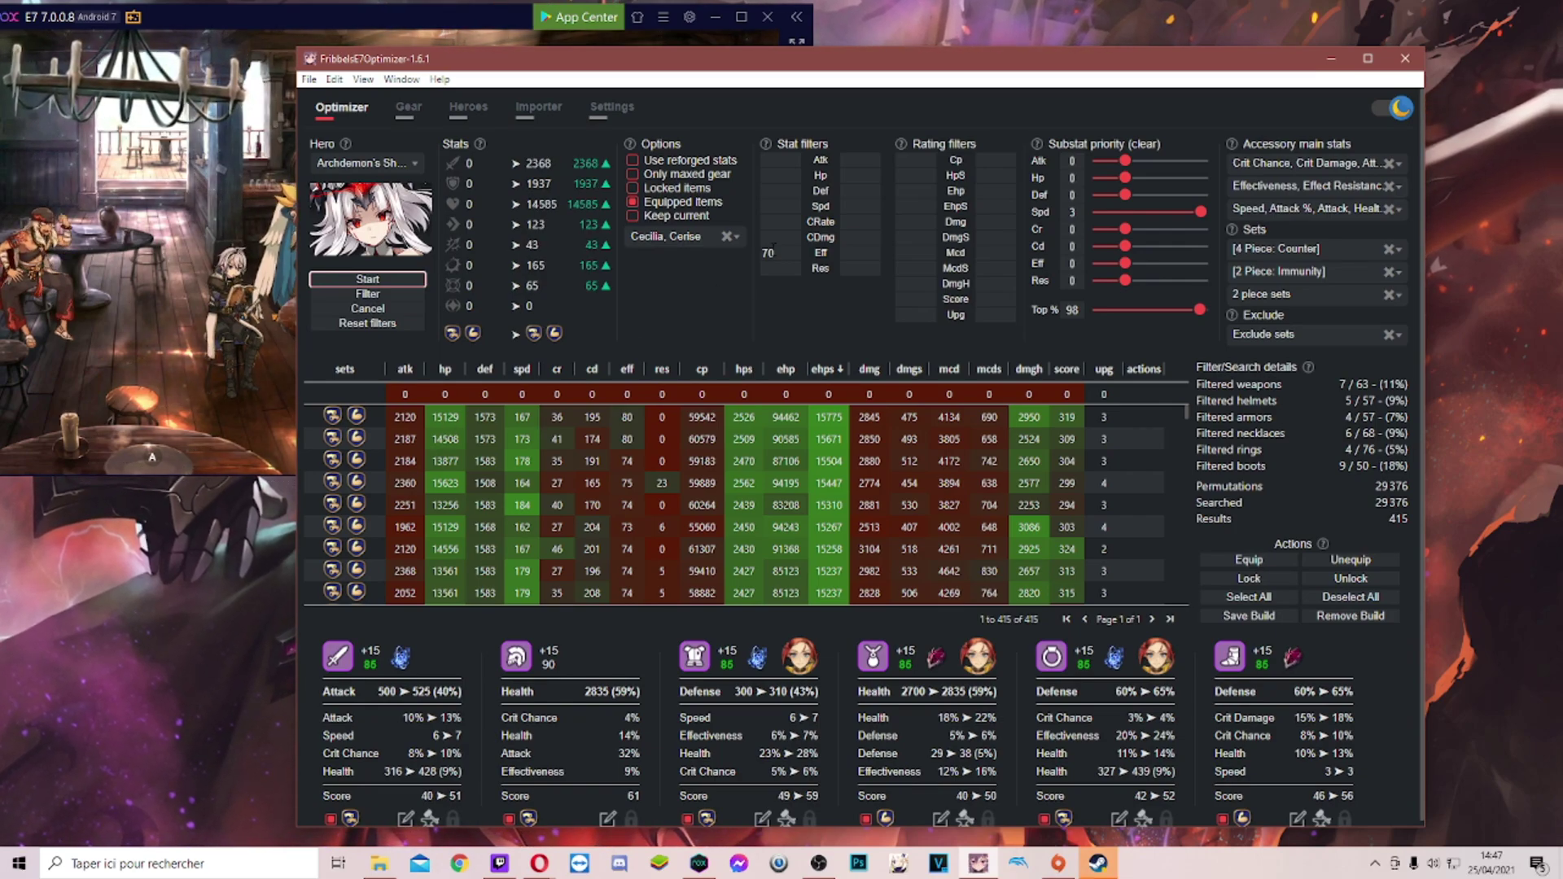
left_click(492, 423)
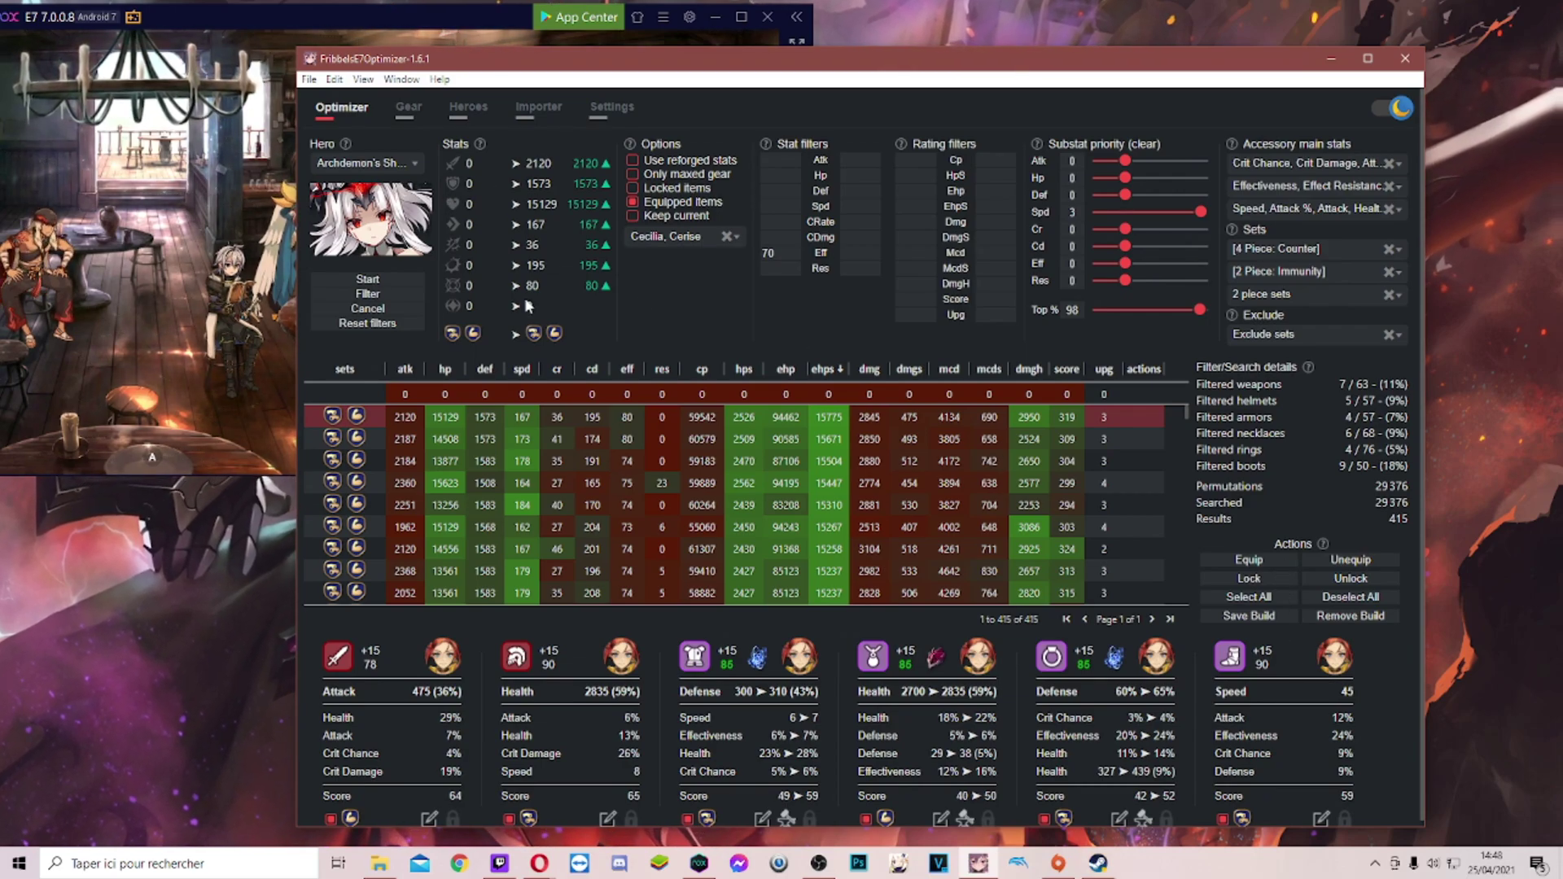
key("super+d")
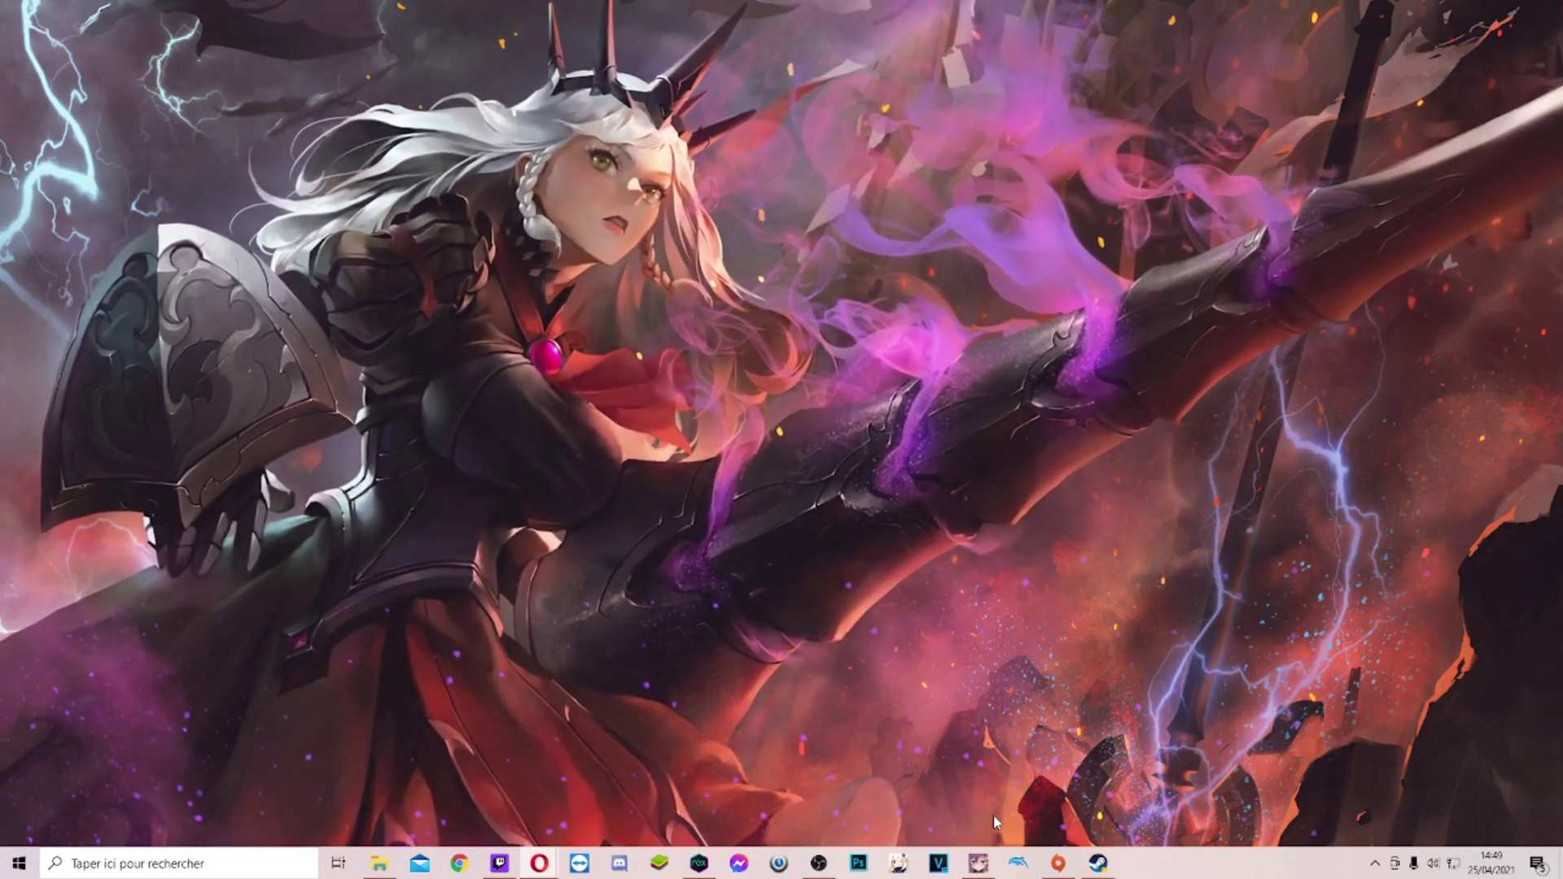
mouse_move(981, 871)
left_click(970, 802)
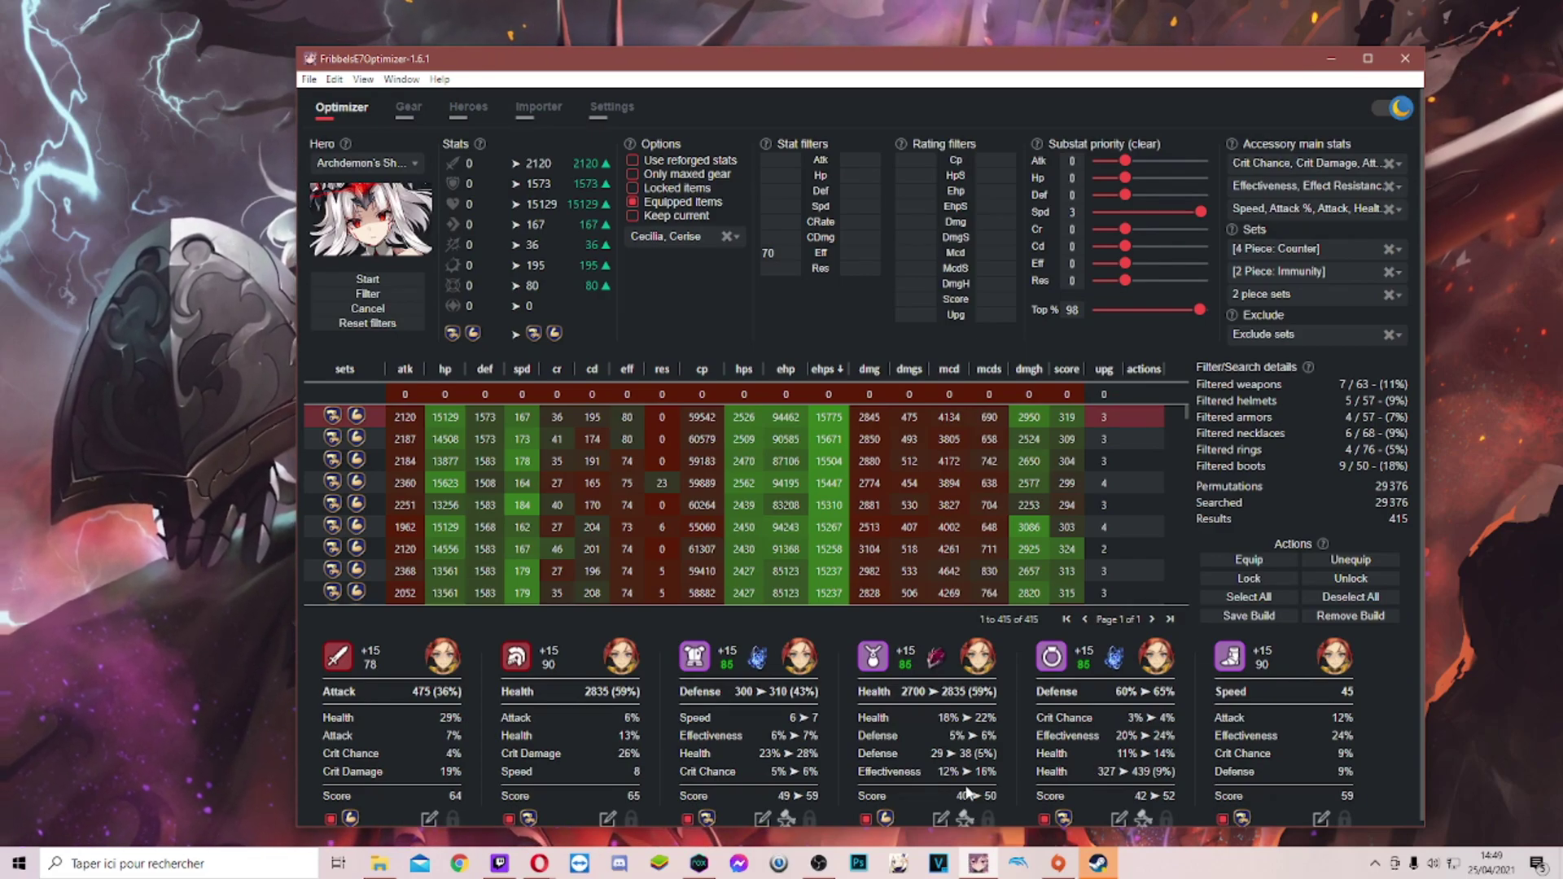
key("super+d")
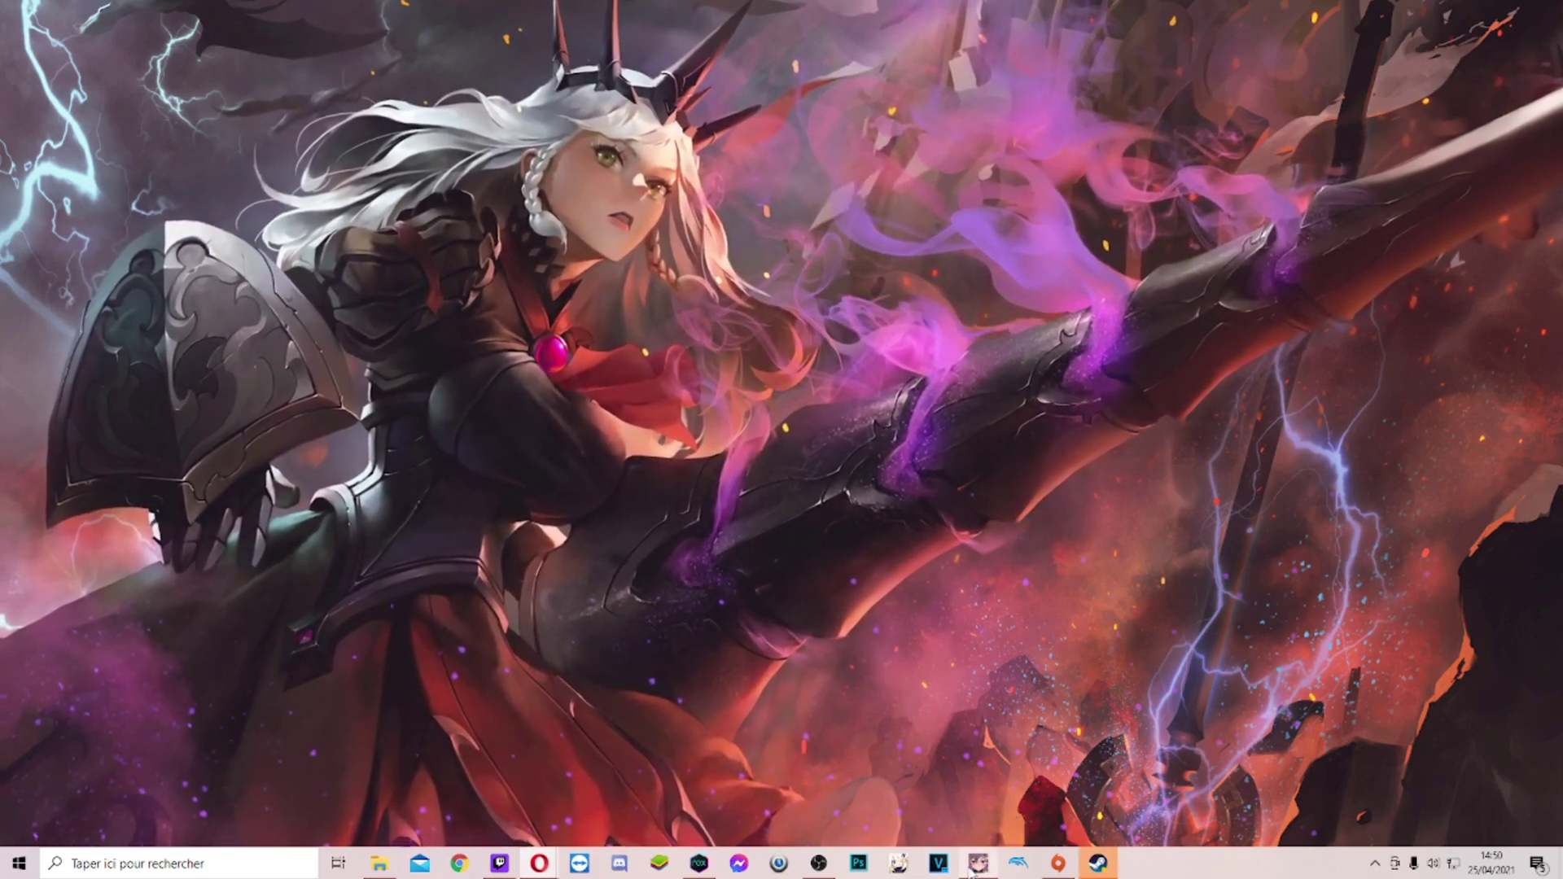
mouse_move(978, 862)
left_click(966, 822)
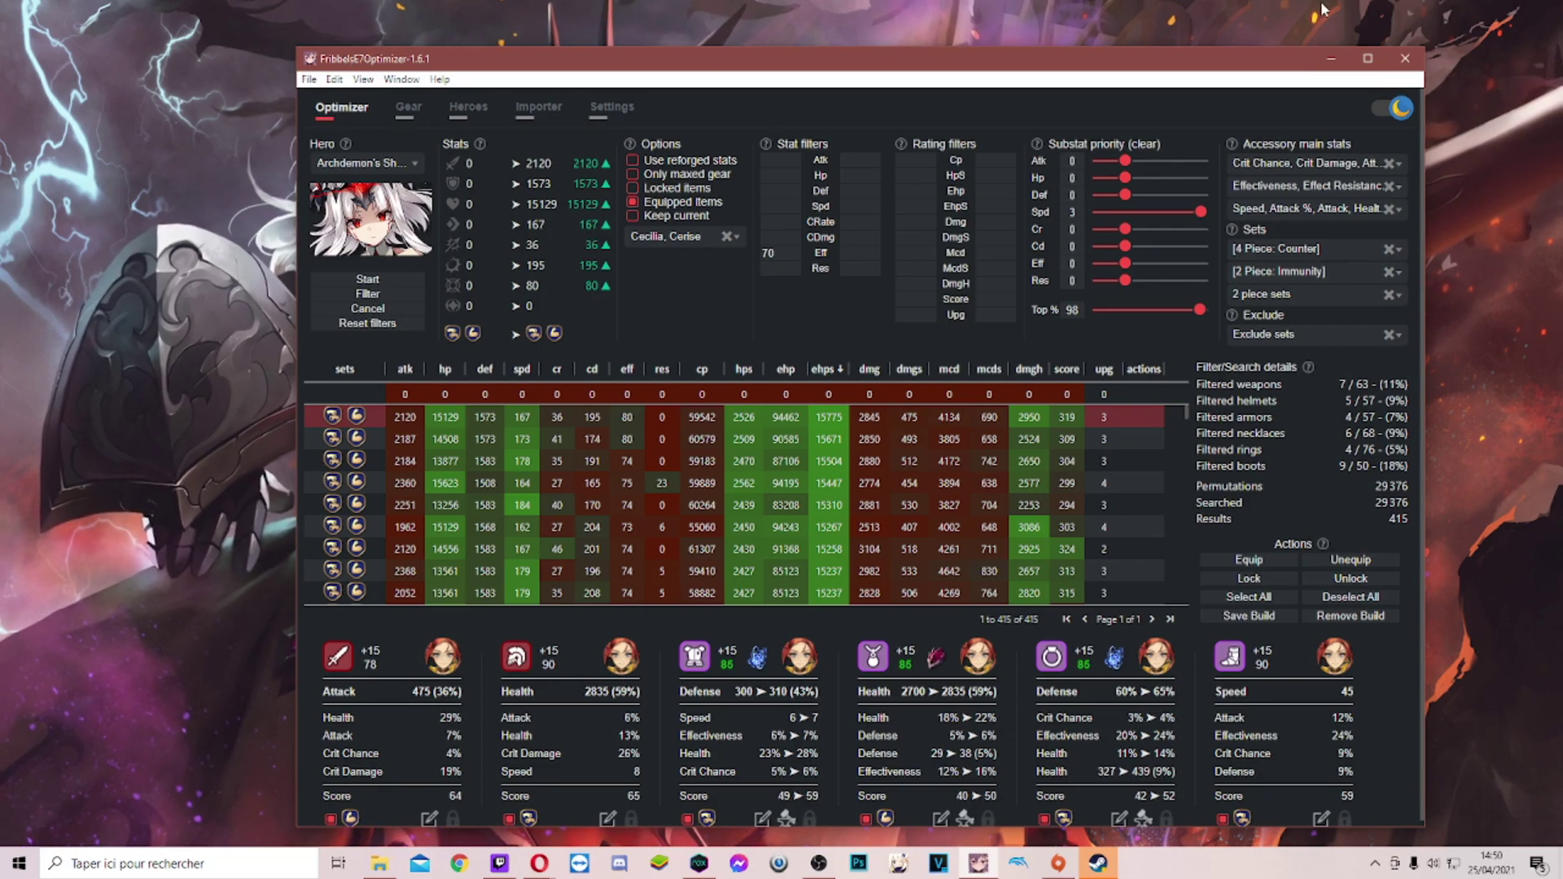
- Minimize the optimizer window
left_click(1332, 57)
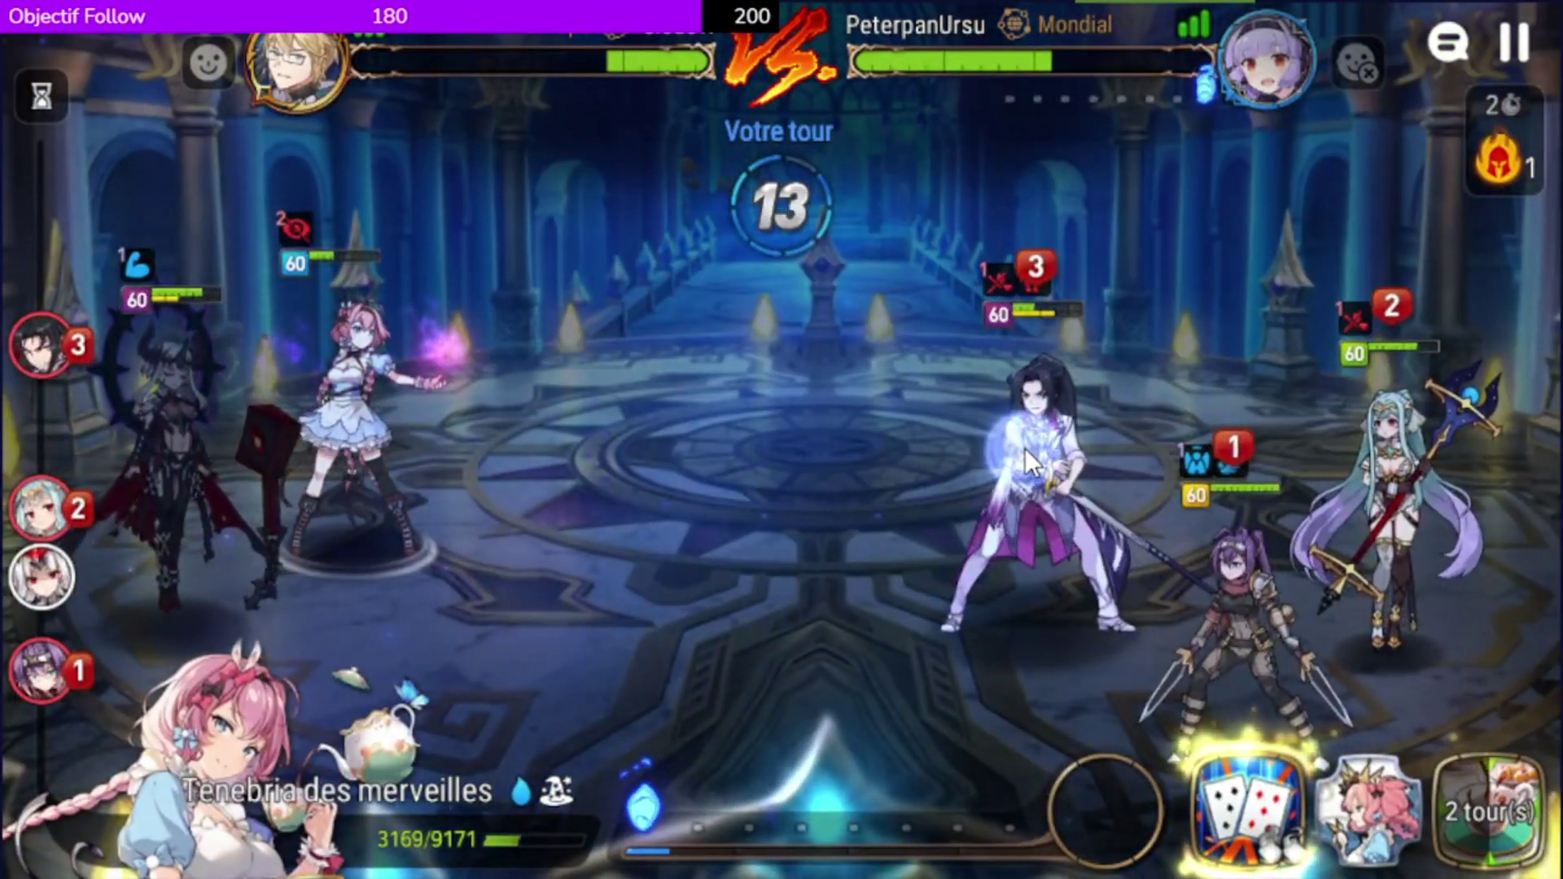
left_click(1024, 448)
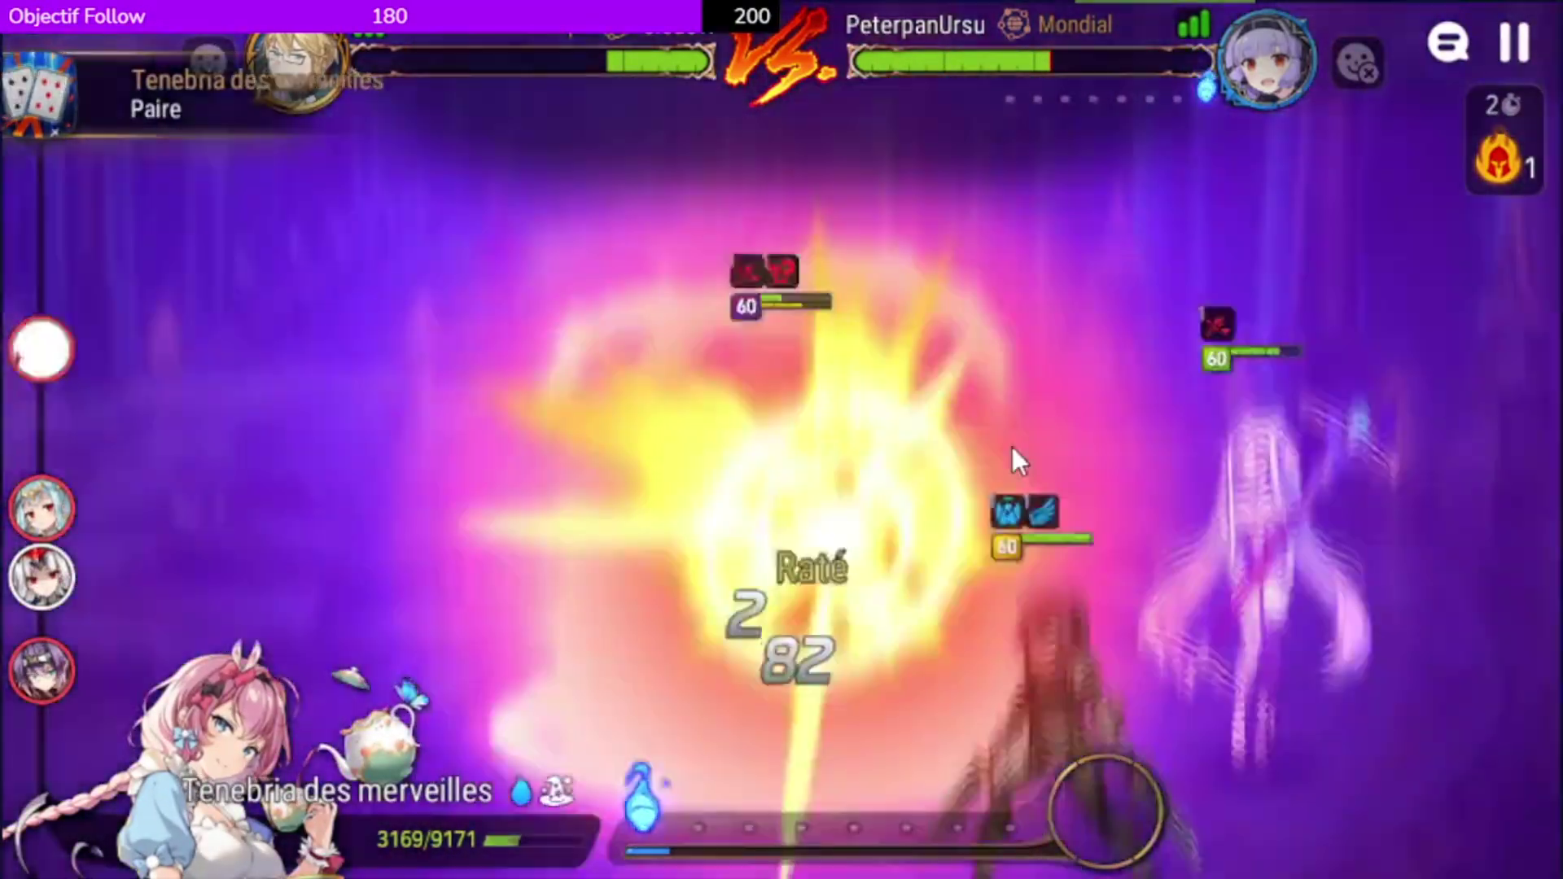